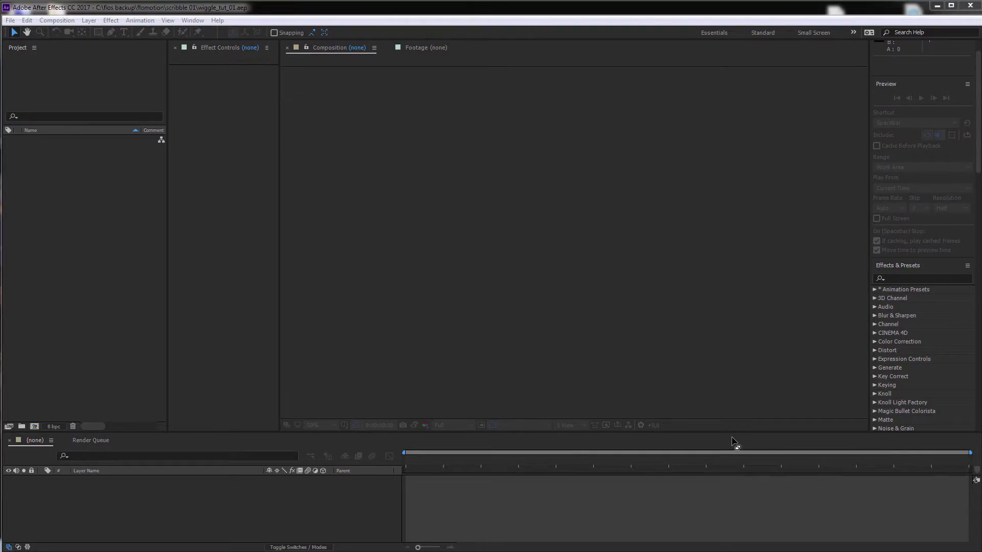
Step: Create a new 1920 x 1080 composition at 24 fps named "main text"
{"action": "left_click", "coordinate": [59, 20]}
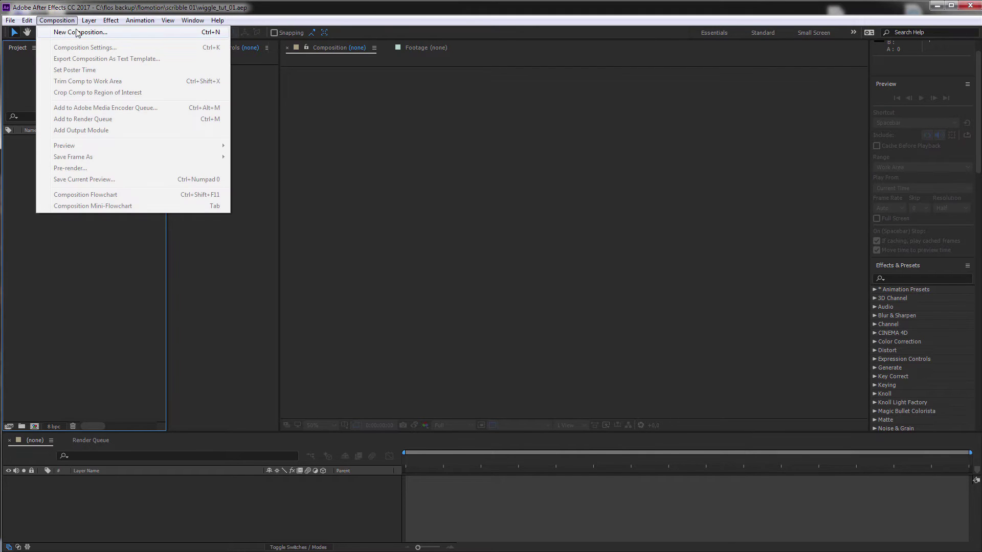
{"action": "left_click", "coordinate": [78, 32]}
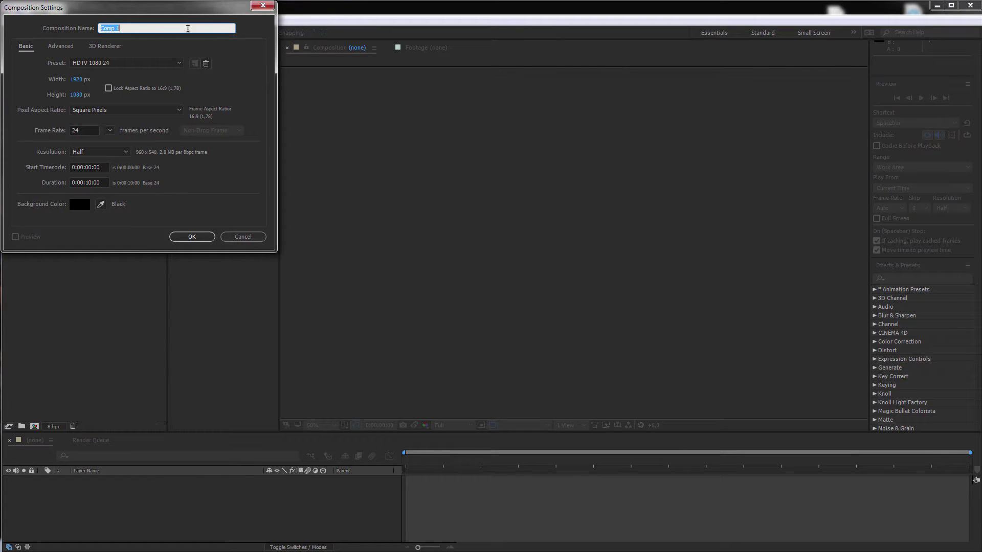
{"action": "type", "text": "main text"}
{"action": "left_click", "coordinate": [192, 237]}
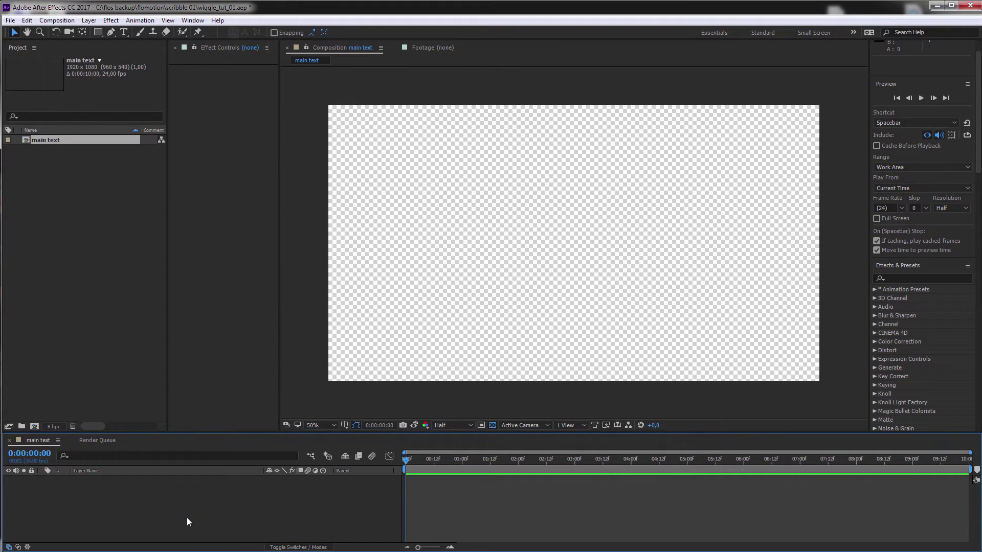
Step: Add a white solid at composition size named "BG" as the background
{"action": "key", "text": "ctrl+y"}
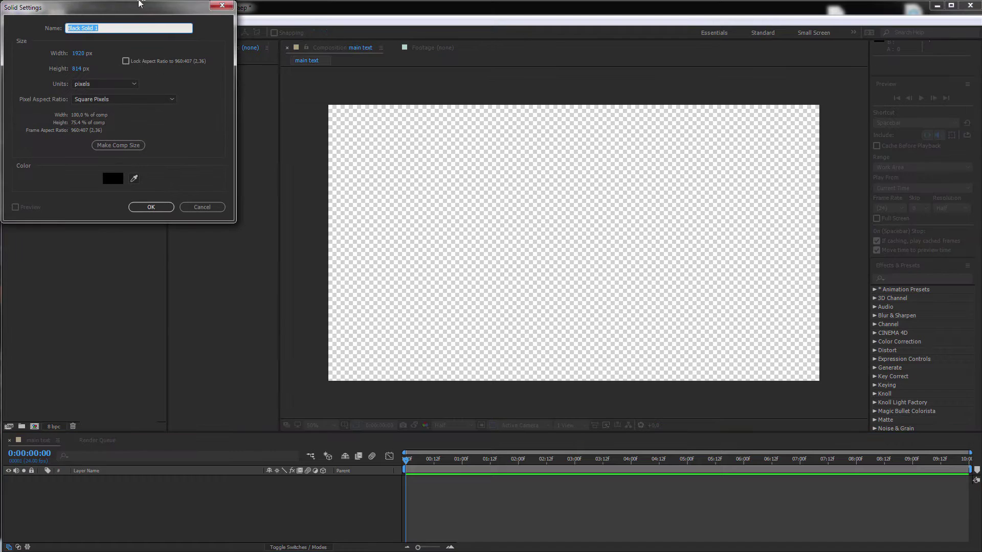
{"action": "left_click", "coordinate": [215, 207]}
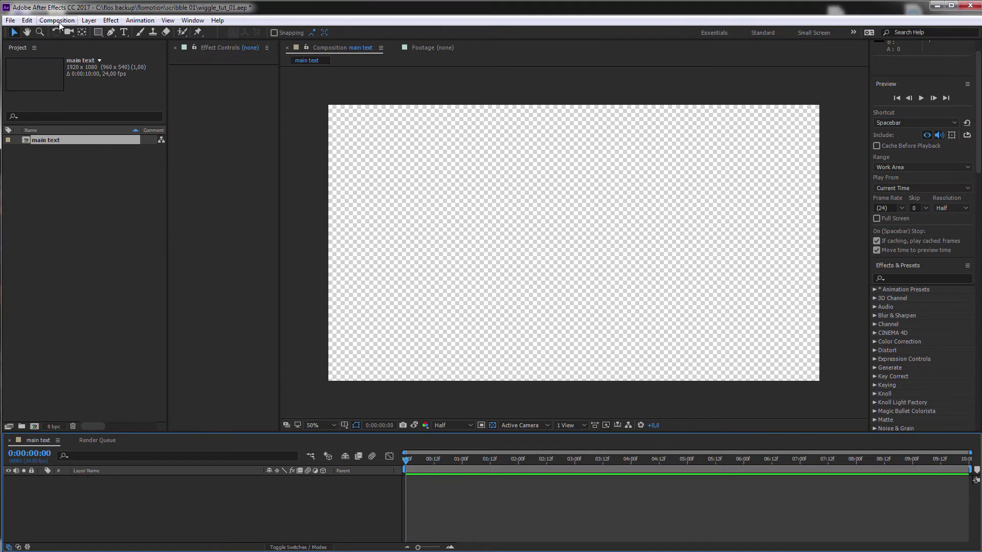
{"action": "left_click", "coordinate": [87, 21]}
{"action": "mouse_move", "coordinate": [230, 32]}
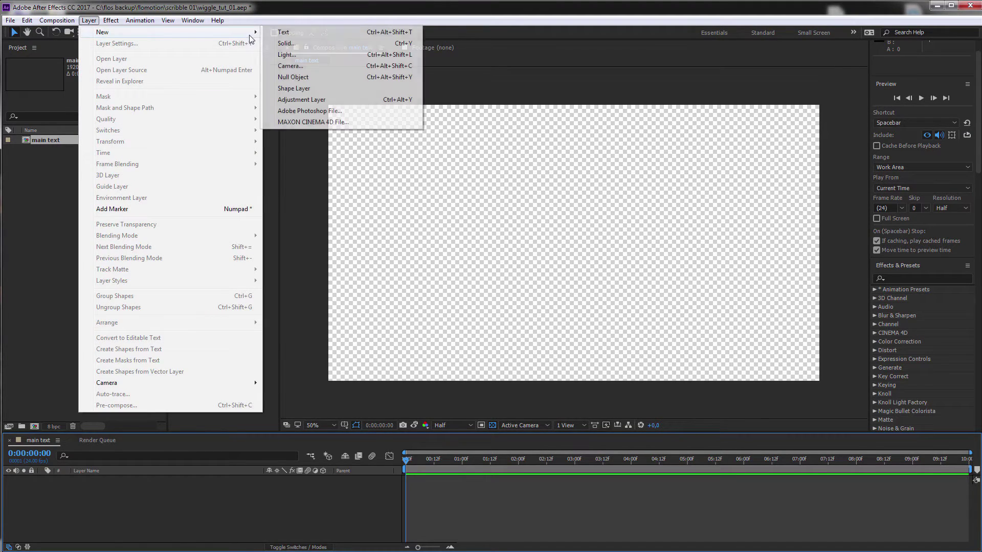
{"action": "left_click", "coordinate": [287, 44]}
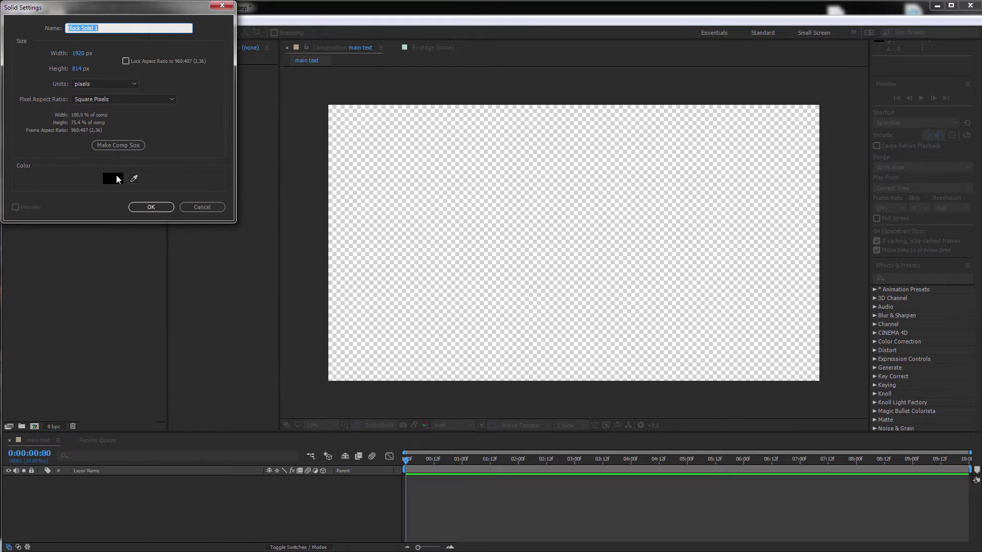
{"action": "left_click", "coordinate": [117, 179]}
{"action": "left_click_drag", "start_coordinate": [54, 61], "coordinate": [44, 51]}
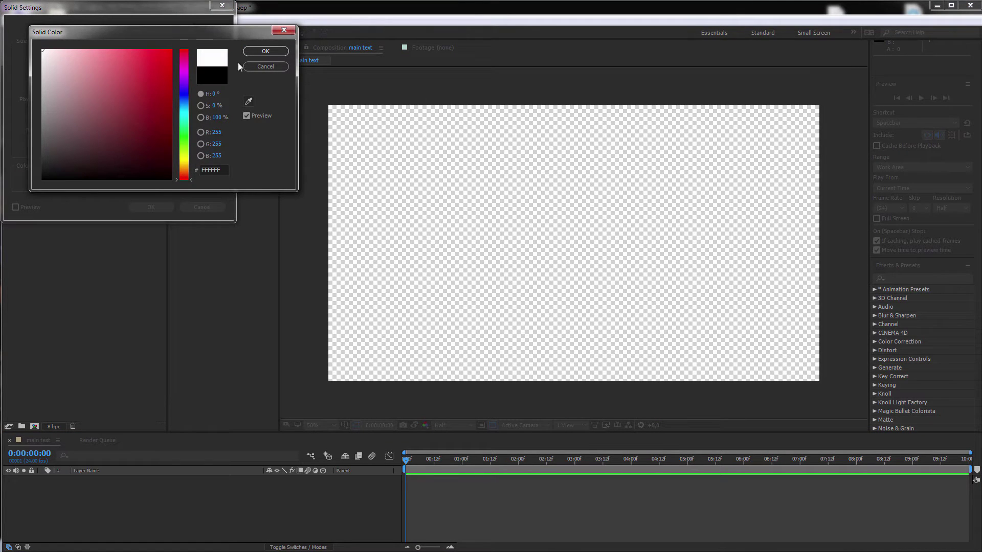
{"action": "left_click", "coordinate": [264, 52]}
{"action": "left_click", "coordinate": [117, 146]}
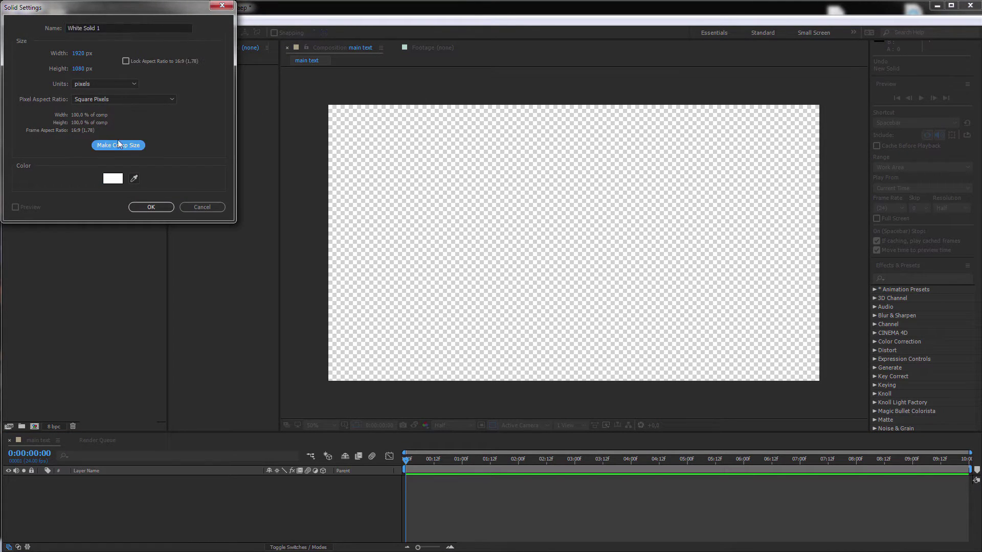
{"action": "left_click", "coordinate": [117, 29]}
{"action": "type", "text": "BG"}
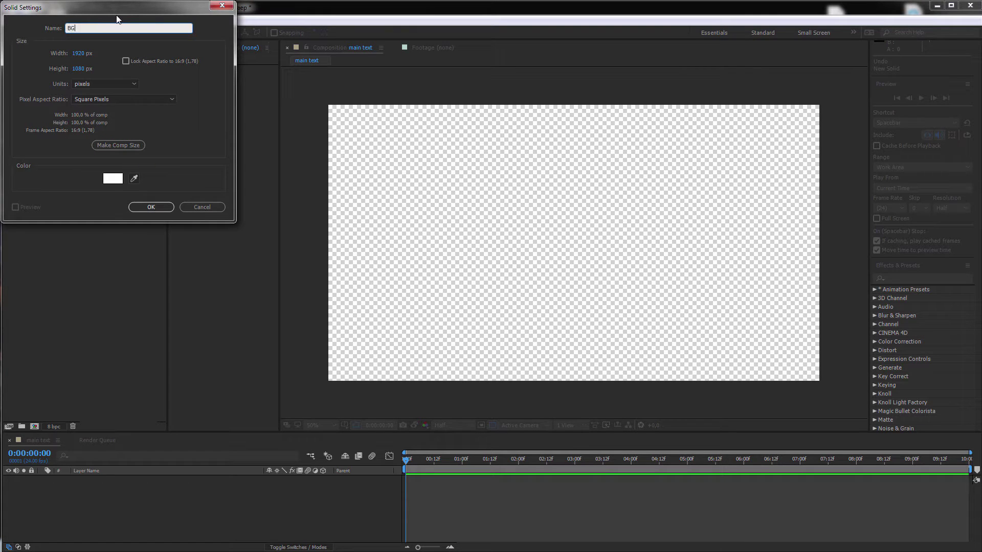
{"action": "left_click", "coordinate": [159, 206]}
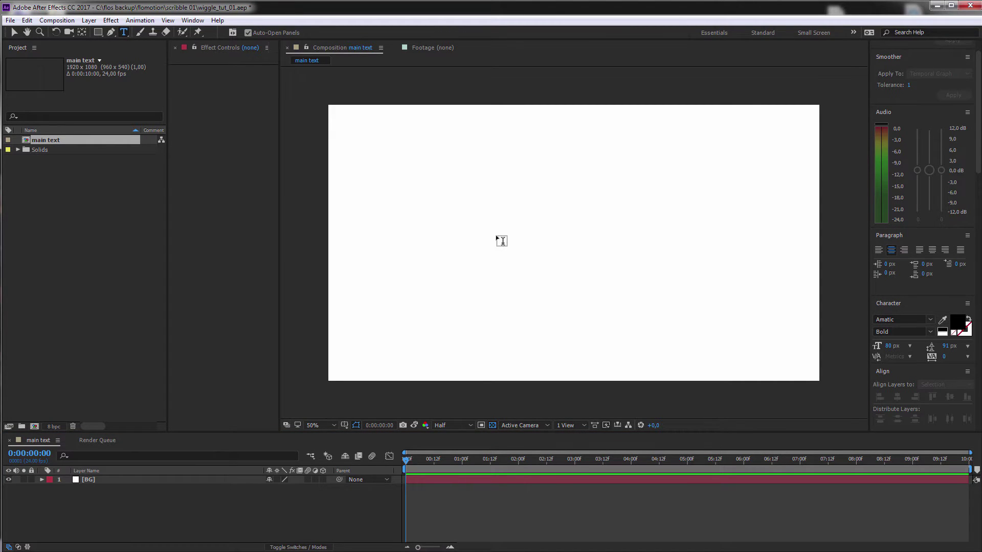
Step: Add a text layer reading "This text is shaking", with "shaking" on its own second line
{"action": "left_click", "coordinate": [501, 240]}
{"action": "type", "text": "This text is"}
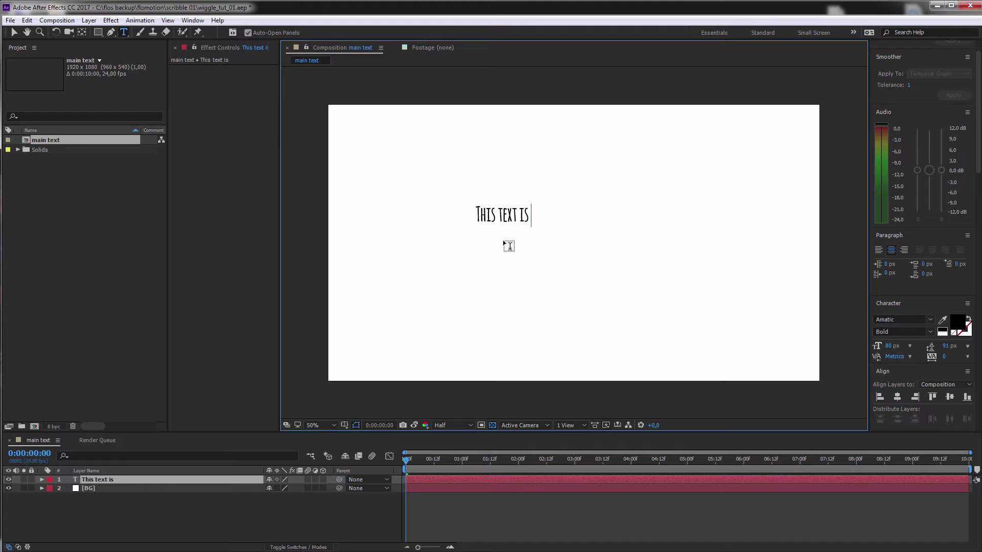
{"action": "type", "text": " shaking"}
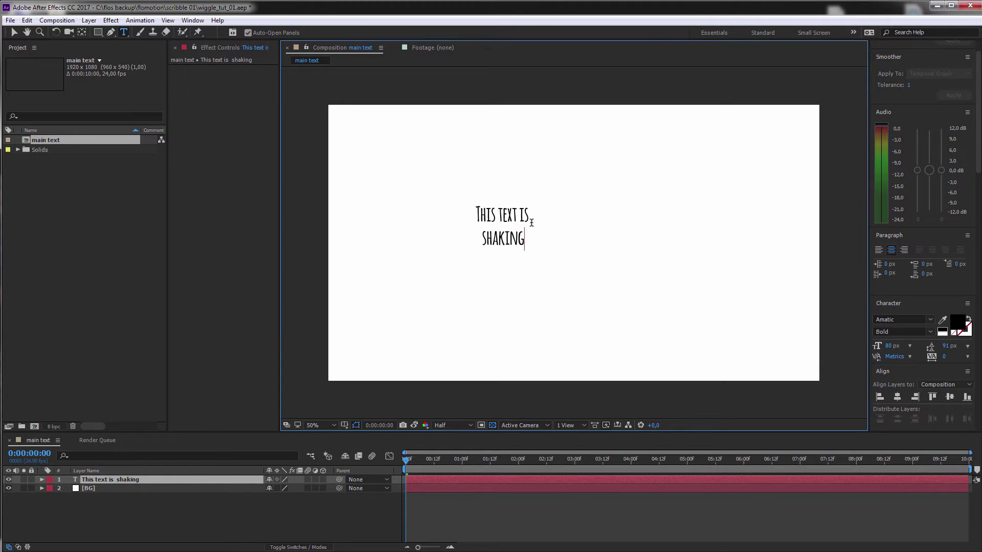
Step: Enlarge all of the text to 392 px and set its line spacing to about 267 px
{"action": "left_click", "coordinate": [471, 209], "text": "shift"}
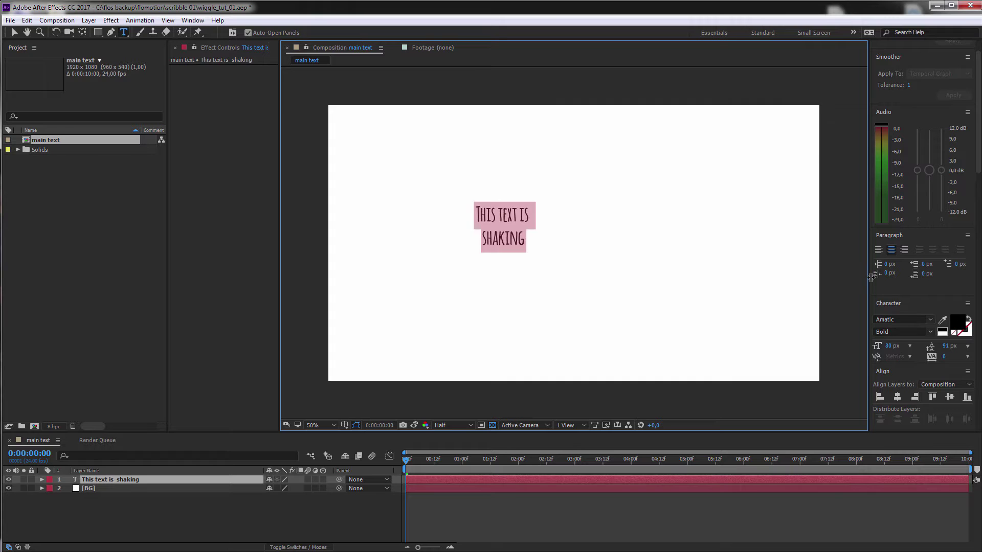
{"action": "left_click_drag", "start_coordinate": [893, 348], "coordinate": [975, 343]}
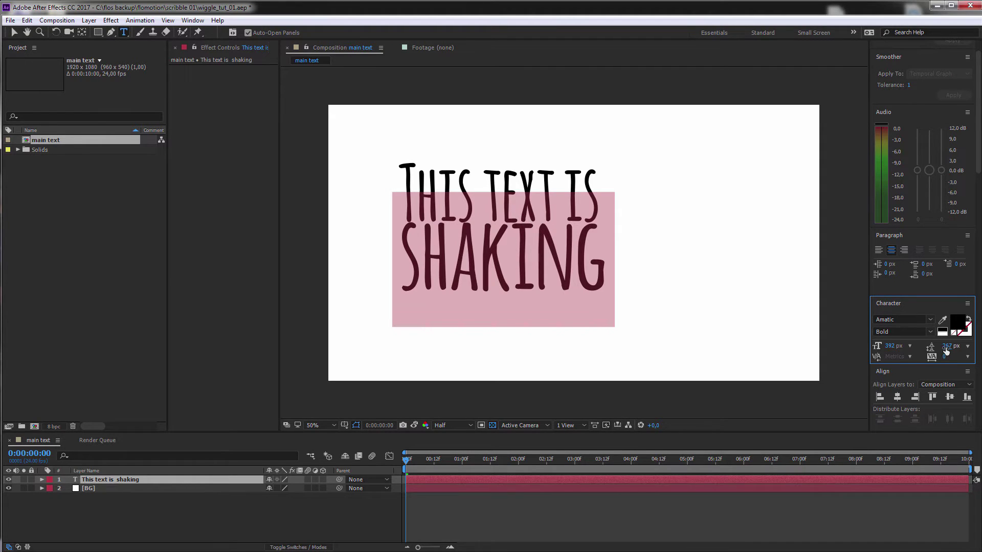
{"action": "left_click_drag", "start_coordinate": [945, 346], "coordinate": [944, 347]}
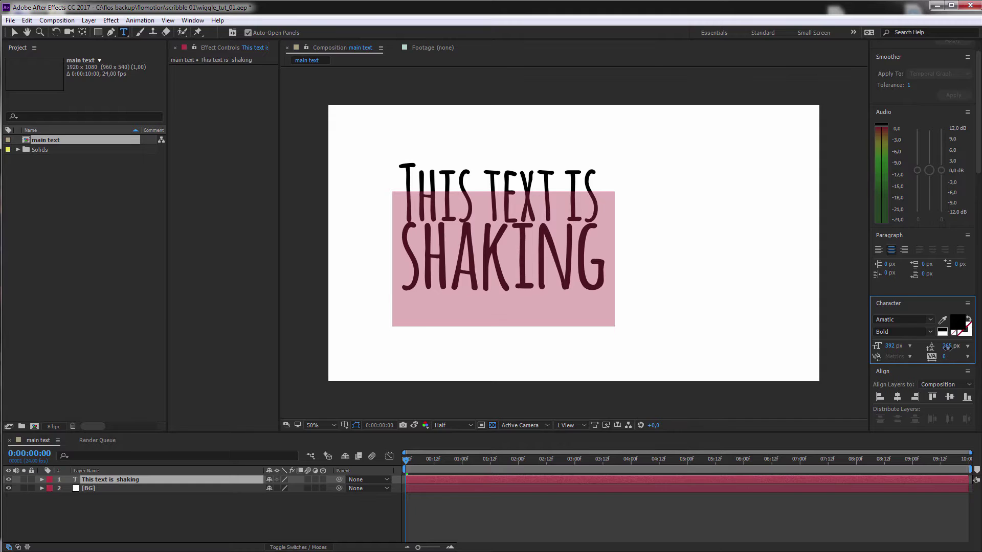
Step: Switch to the Standard workspace and centre the text layer horizontally and vertically in the composition
{"action": "key", "text": "shift+F10"}
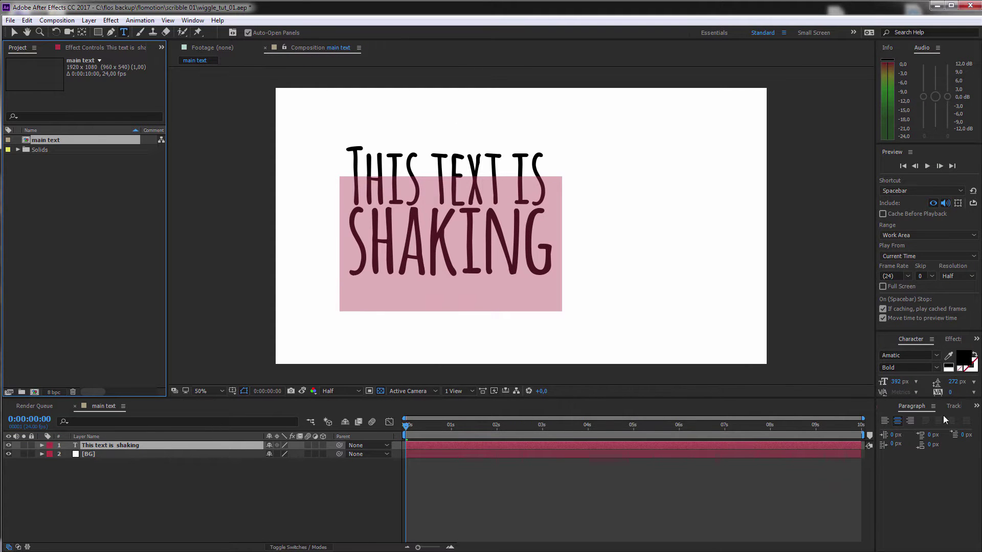
{"action": "left_click", "coordinate": [887, 410]}
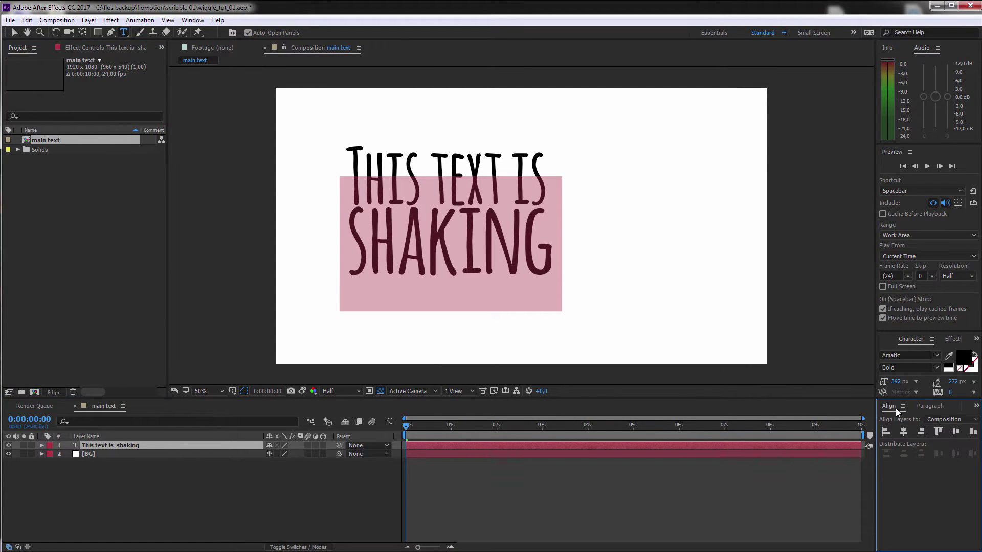
{"action": "left_click", "coordinate": [192, 20]}
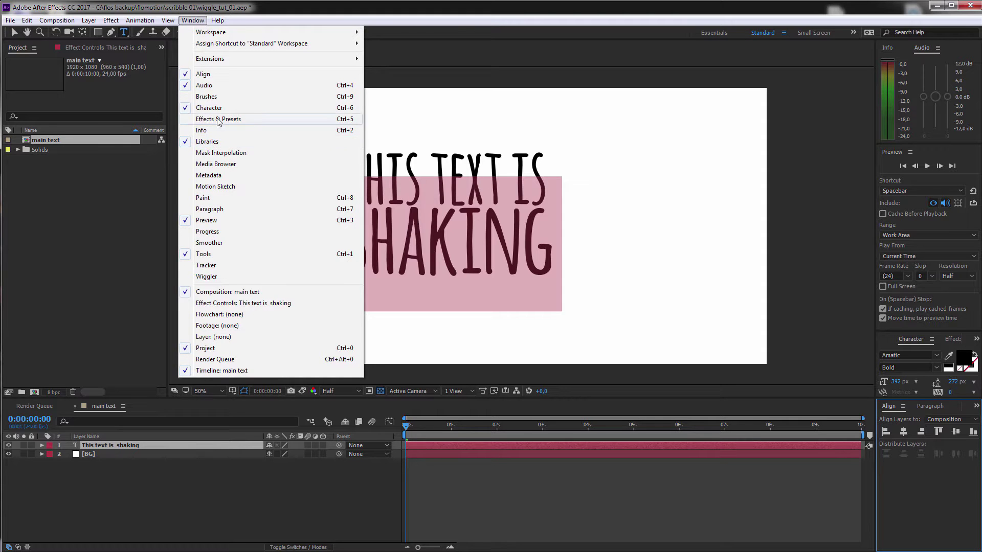
{"action": "left_click", "coordinate": [903, 433]}
{"action": "left_click", "coordinate": [955, 433]}
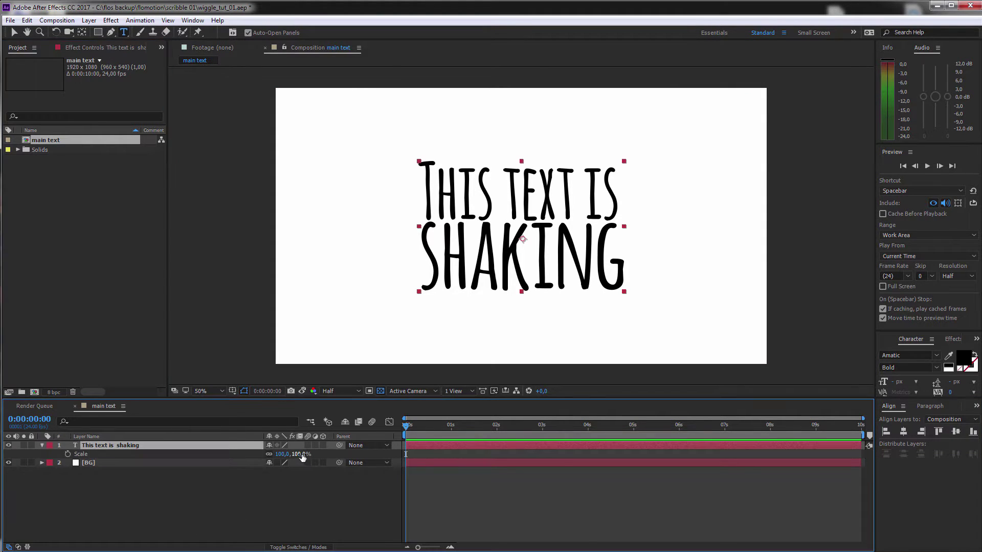
Step: Scale up the text layer proportionally so that it fills more of the frame
{"action": "key", "text": "alt+shift+KP_Add"}
{"action": "key", "text": "alt+shift+KP_Add"}
{"action": "key", "text": "alt+shift+KP_Add"}
{"action": "left_click", "coordinate": [132, 498]}
Step: Create masks from the "This text is shaking" text layer
{"action": "left_click", "coordinate": [149, 446]}
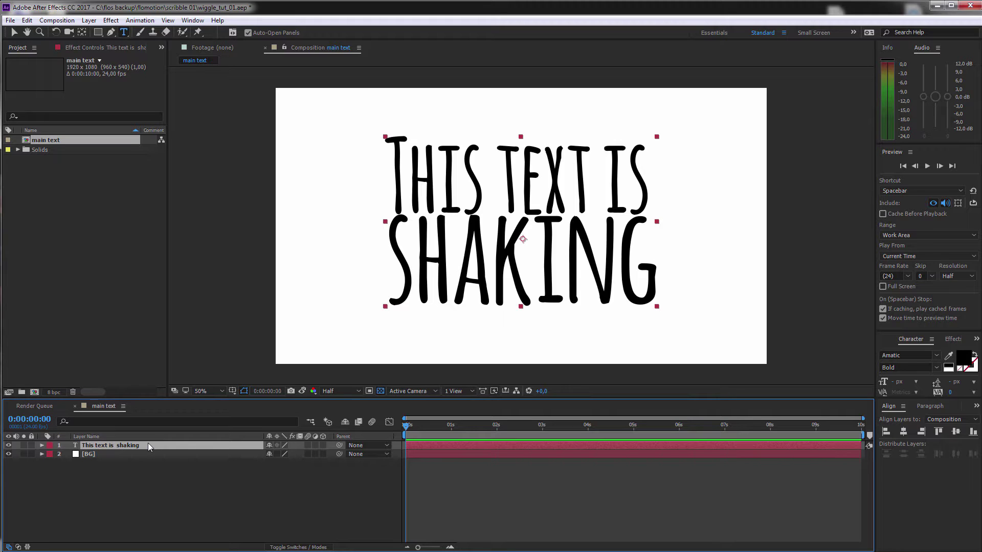
{"action": "left_click", "coordinate": [223, 474]}
{"action": "left_click", "coordinate": [142, 444]}
{"action": "right_click", "coordinate": [160, 447]}
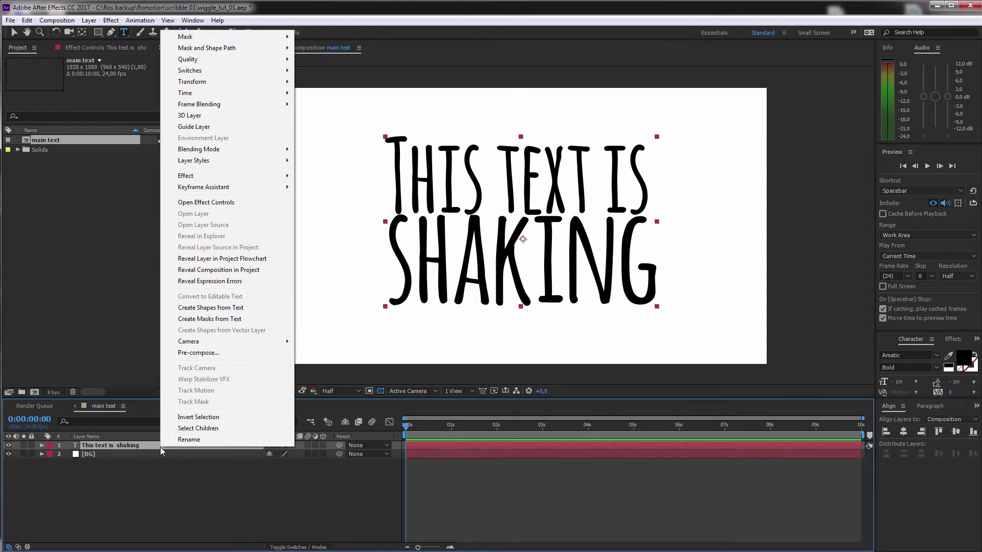
{"action": "left_click", "coordinate": [243, 320]}
{"action": "left_click", "coordinate": [182, 523]}
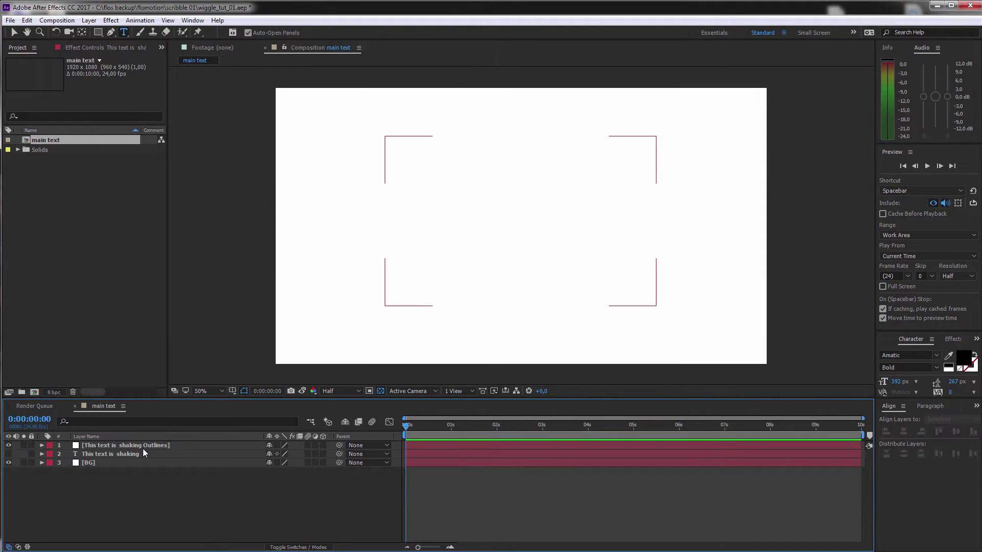
Step: Rename the new outlines layer "mask layer"
{"action": "left_click", "coordinate": [142, 446]}
{"action": "key", "text": "Return"}
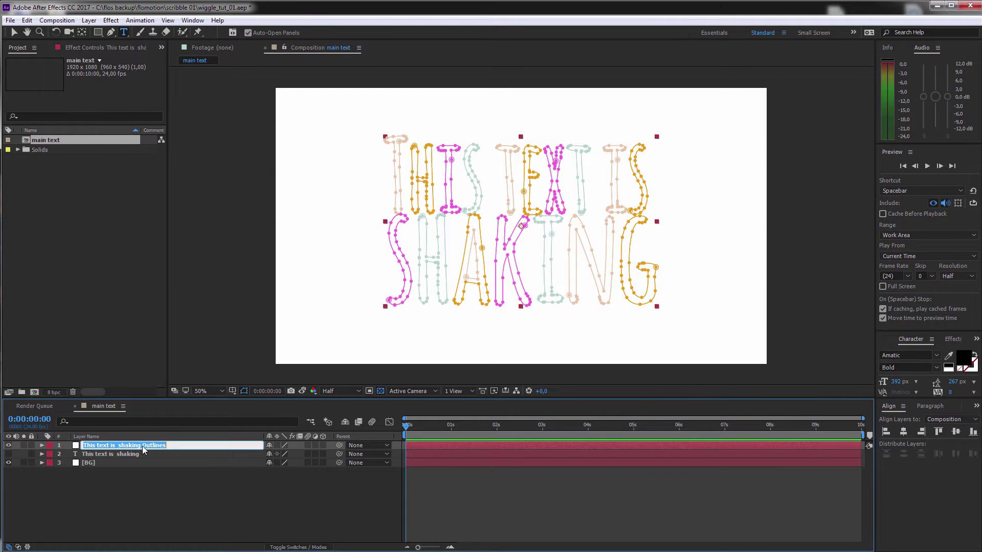
{"action": "type", "text": "mask layer"}
{"action": "key", "text": "Return"}
{"action": "left_click", "coordinate": [105, 501]}
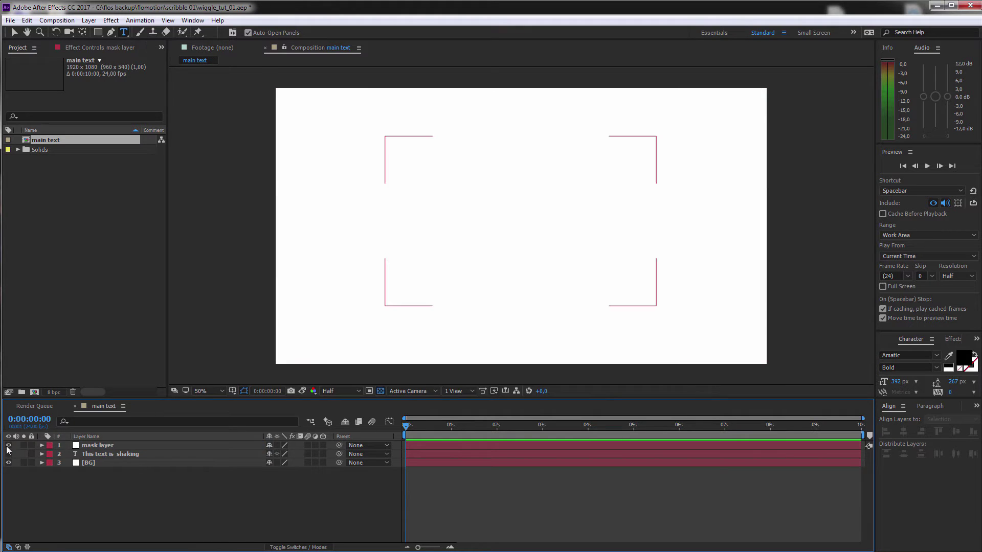
Step: Hide the mask layer, turn the text layer's visibility back on, and create shapes from the text
{"action": "left_click", "coordinate": [8, 445]}
{"action": "left_click", "coordinate": [103, 454]}
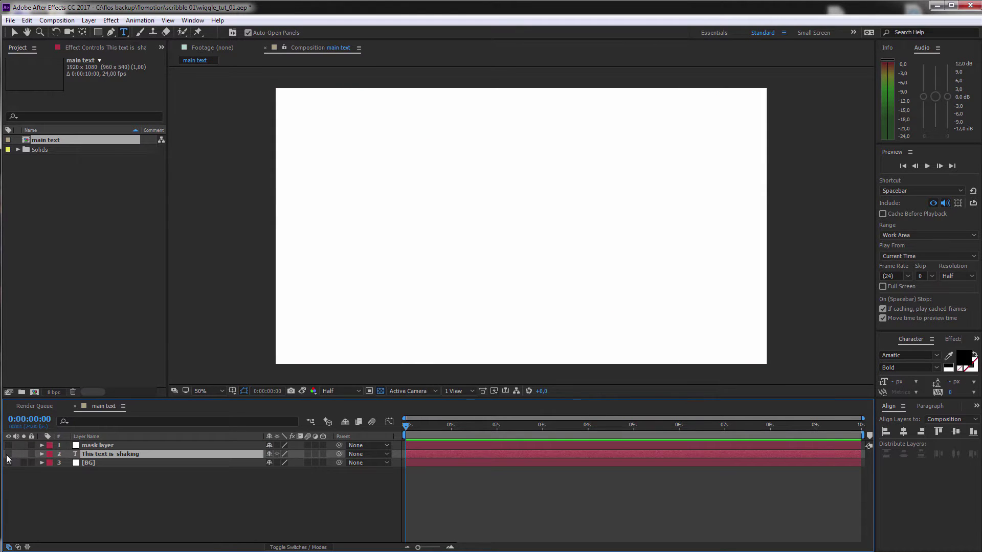
{"action": "left_click", "coordinate": [8, 454]}
{"action": "right_click", "coordinate": [112, 457]}
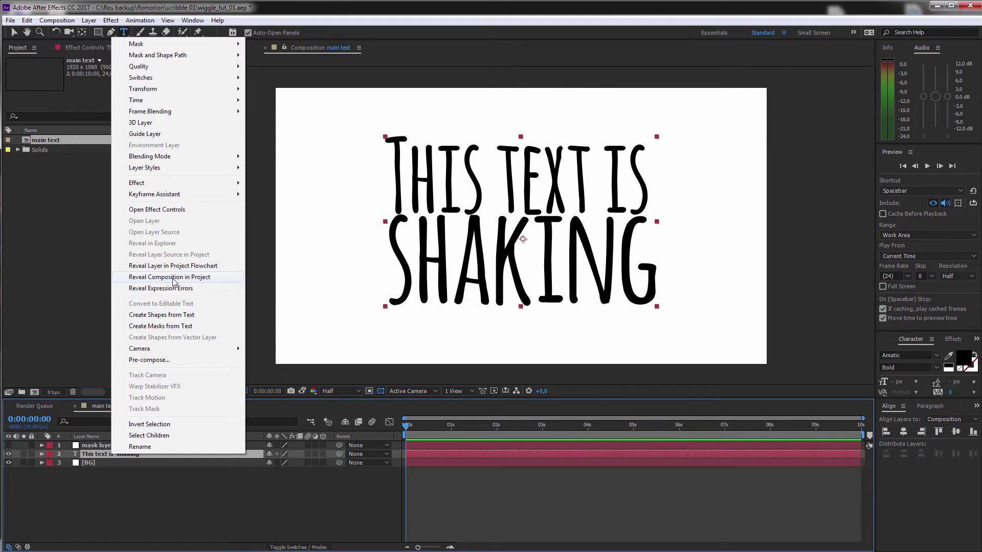
{"action": "left_click", "coordinate": [187, 315]}
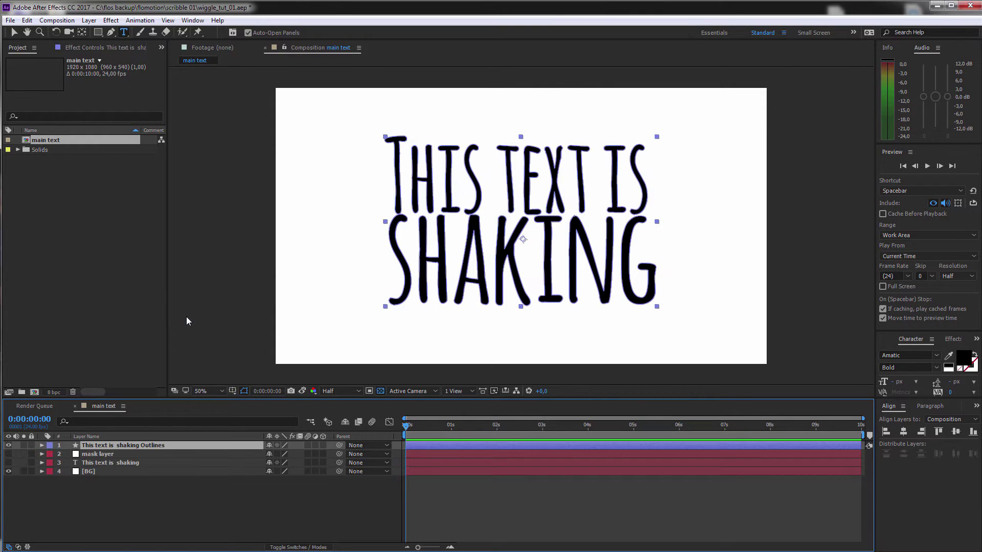
Step: Rename the new shape outlines layer "shapes"
{"action": "left_click", "coordinate": [153, 444]}
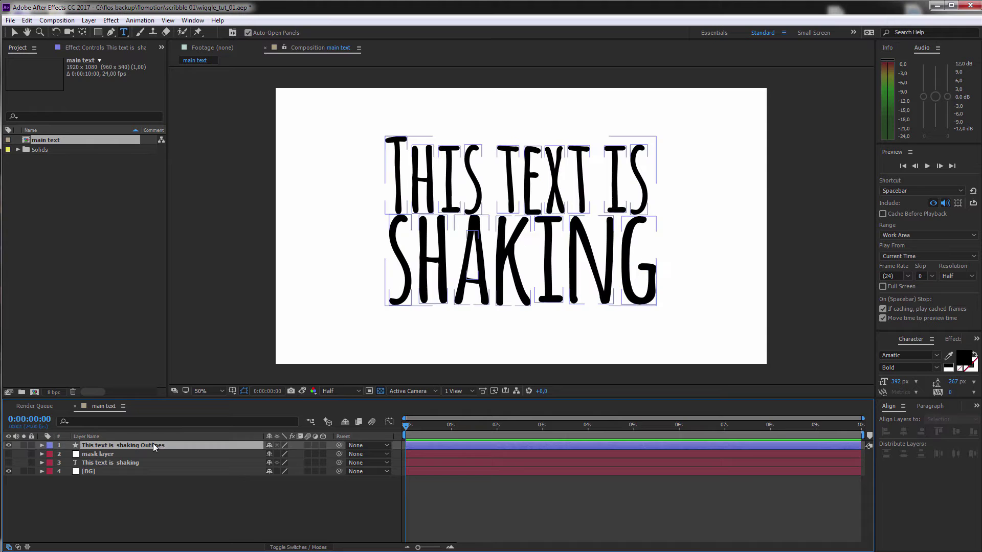
{"action": "key", "text": "Return"}
{"action": "type", "text": "shap"}
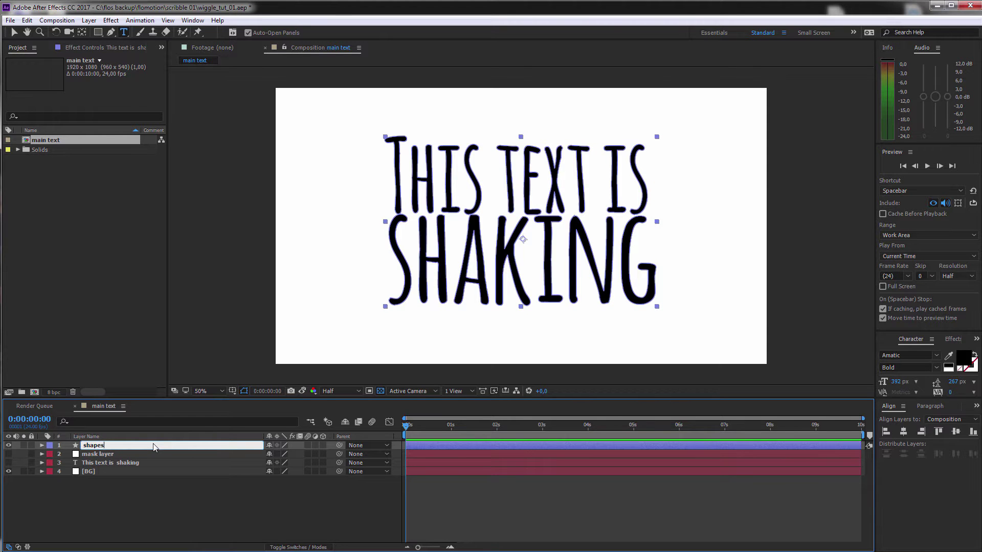
{"action": "left_click", "coordinate": [153, 514]}
{"action": "left_click", "coordinate": [81, 446]}
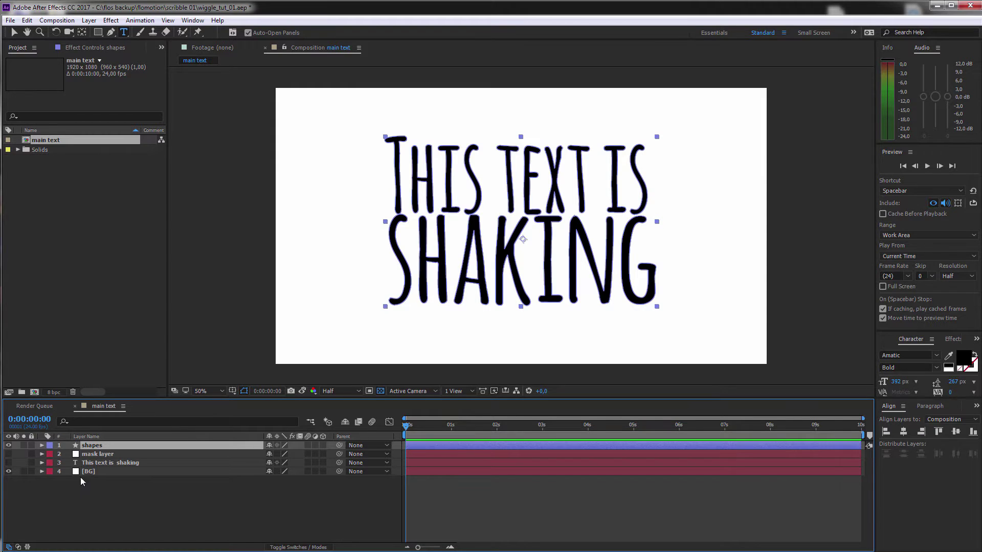
{"action": "left_click", "coordinate": [78, 492]}
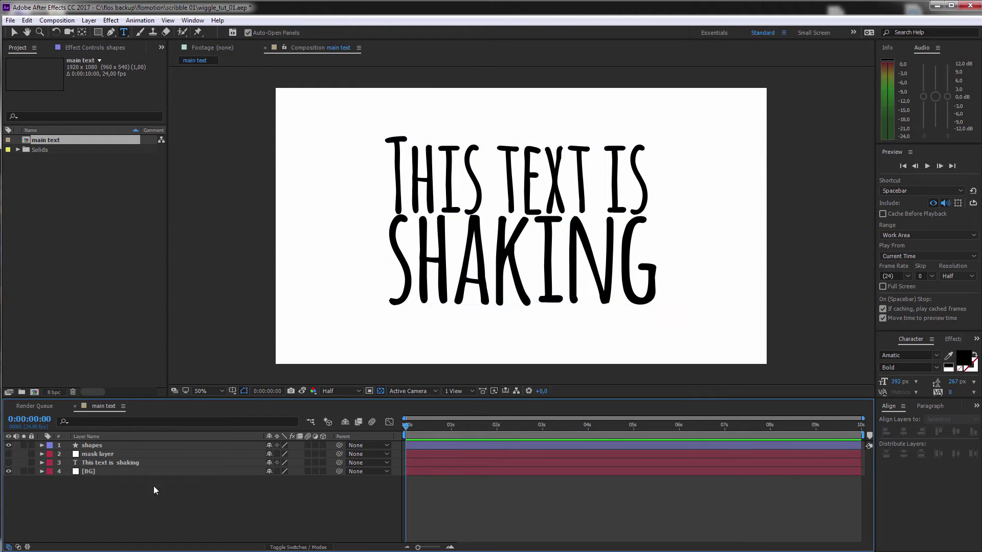
Step: Make the mask layer visible, hide the shapes layer, and select the mask layer
{"action": "left_click", "coordinate": [97, 455]}
{"action": "left_click", "coordinate": [8, 454]}
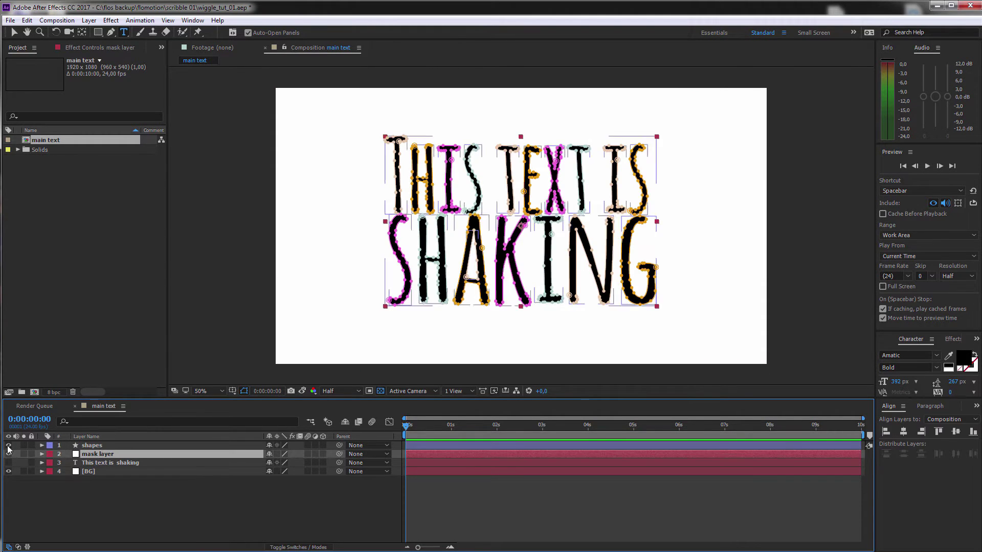
{"action": "left_click", "coordinate": [8, 445]}
{"action": "left_click", "coordinate": [158, 498]}
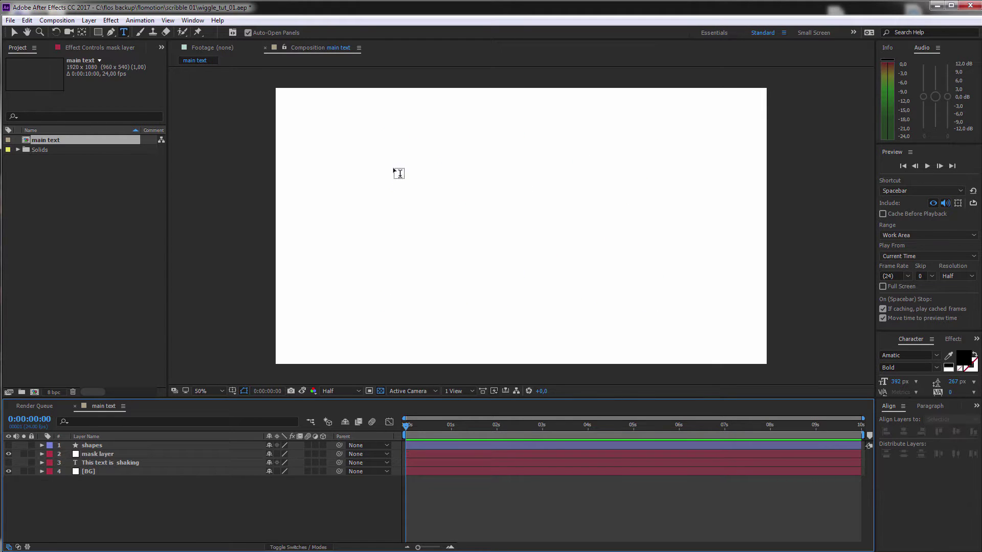
{"action": "left_click", "coordinate": [98, 455]}
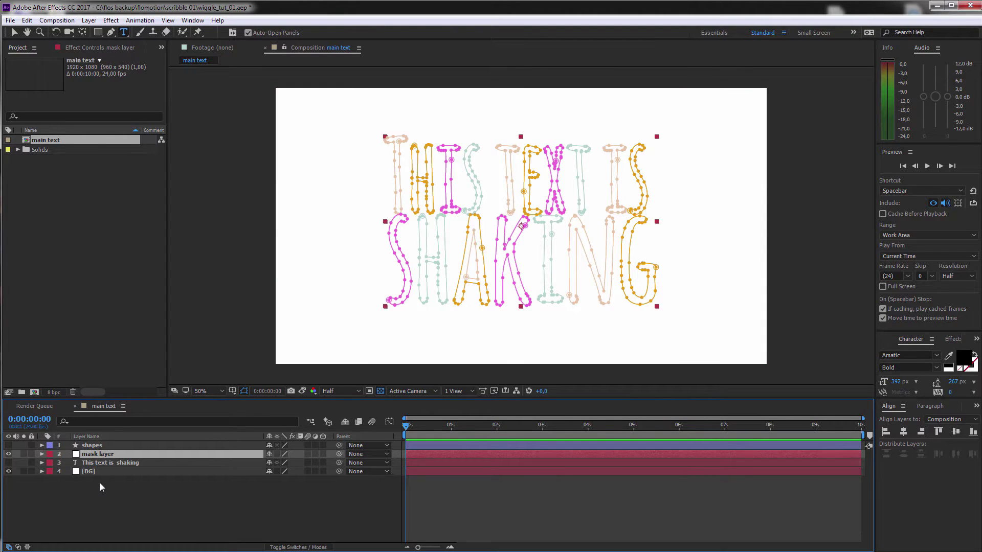
Step: Change the mask layer's solid colour to black
{"action": "left_click", "coordinate": [89, 20]}
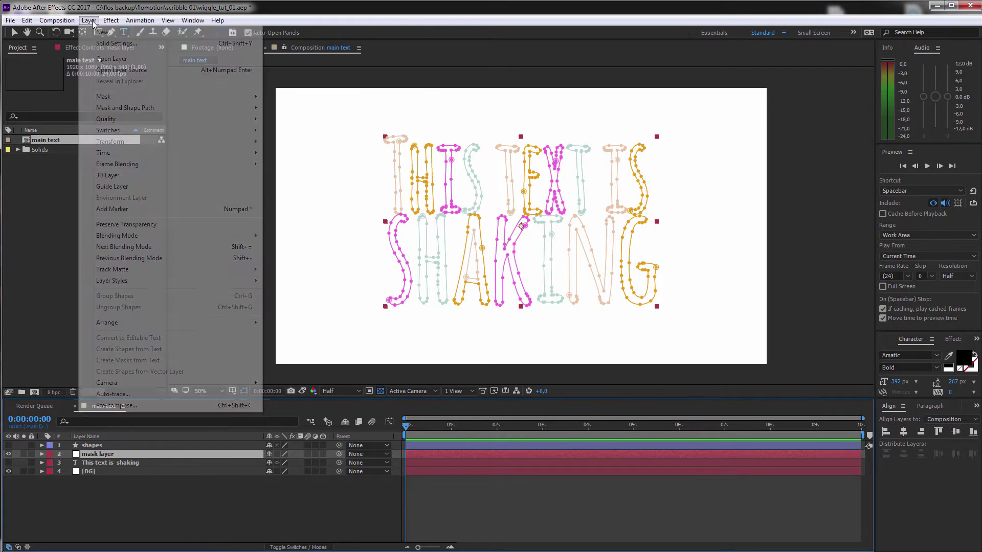
{"action": "left_click", "coordinate": [113, 30]}
{"action": "left_click", "coordinate": [115, 179]}
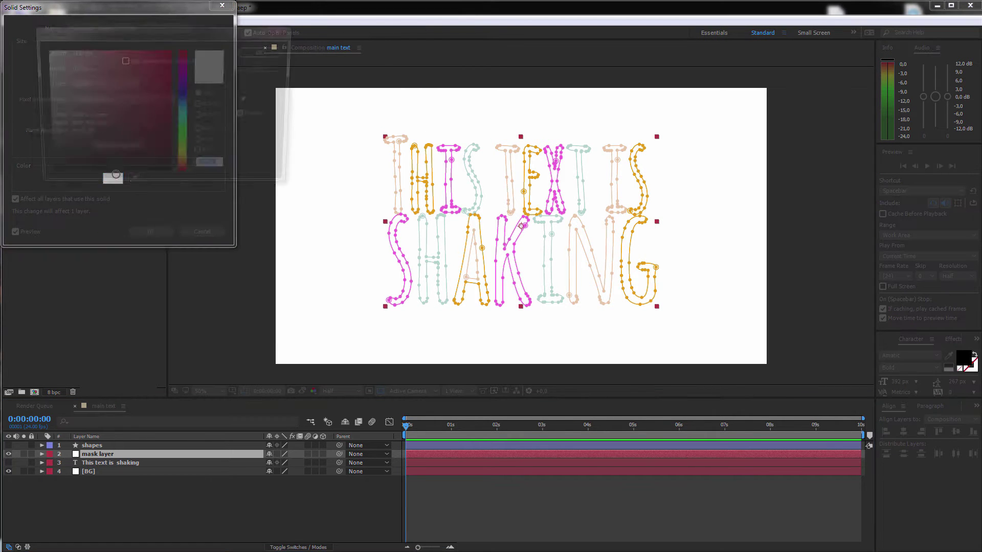
{"action": "left_click", "coordinate": [42, 178]}
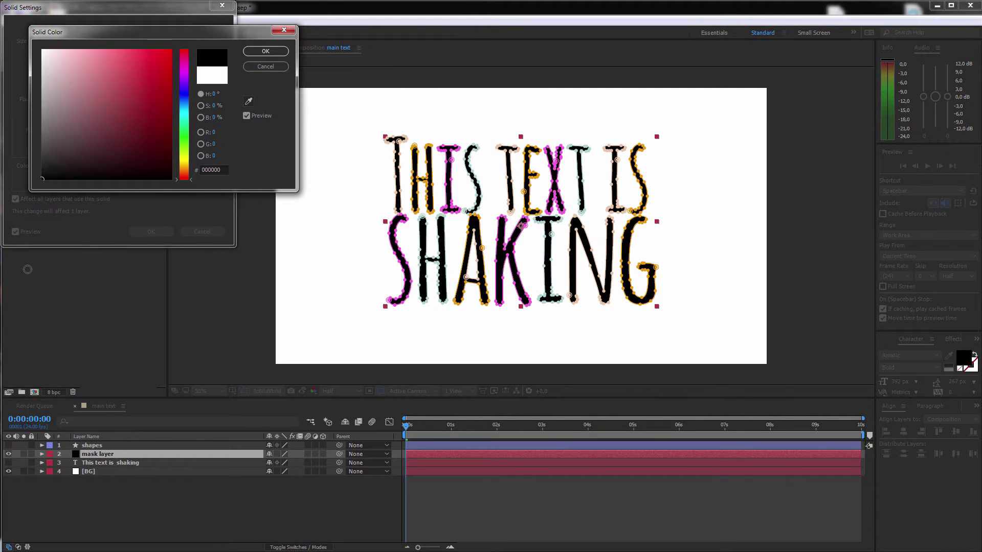
{"action": "left_click", "coordinate": [276, 53]}
{"action": "left_click", "coordinate": [154, 233]}
{"action": "left_click", "coordinate": [233, 497]}
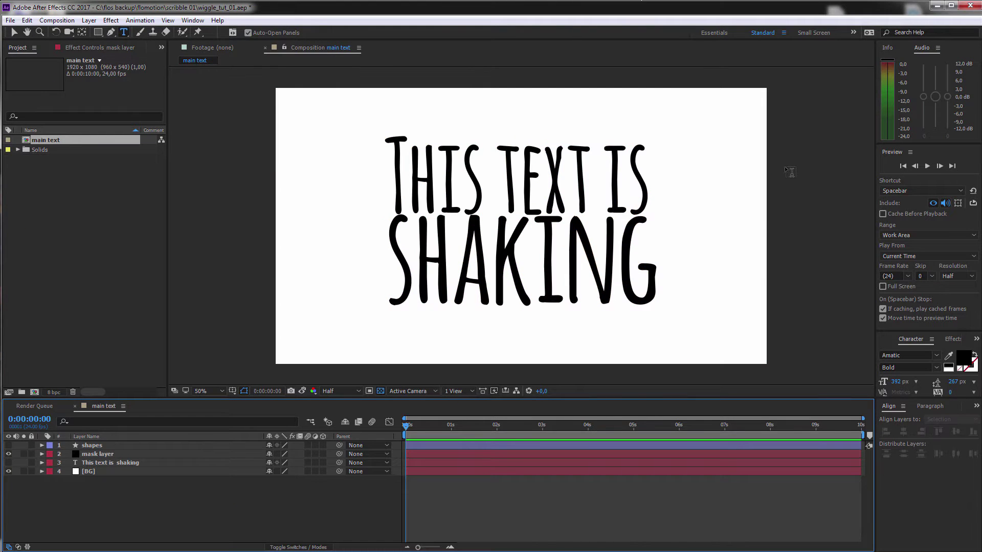
Step: Search the effects for "scribble" and apply the Scribble effect to the mask layer
{"action": "left_click", "coordinate": [109, 462]}
{"action": "key", "text": "F2"}
{"action": "left_click_drag", "start_coordinate": [873, 251], "coordinate": [788, 250]}
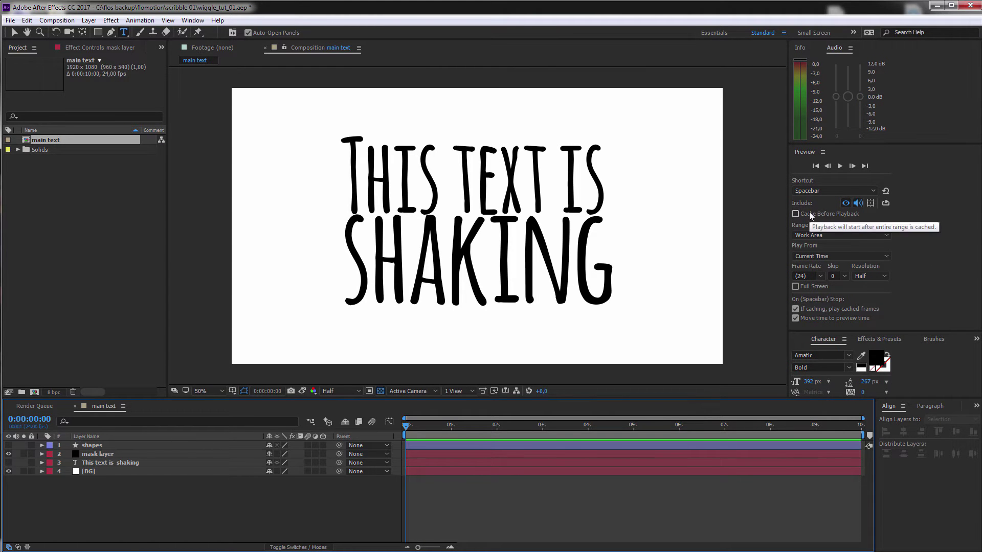
{"action": "left_click", "coordinate": [882, 339]}
{"action": "left_click", "coordinate": [854, 350]}
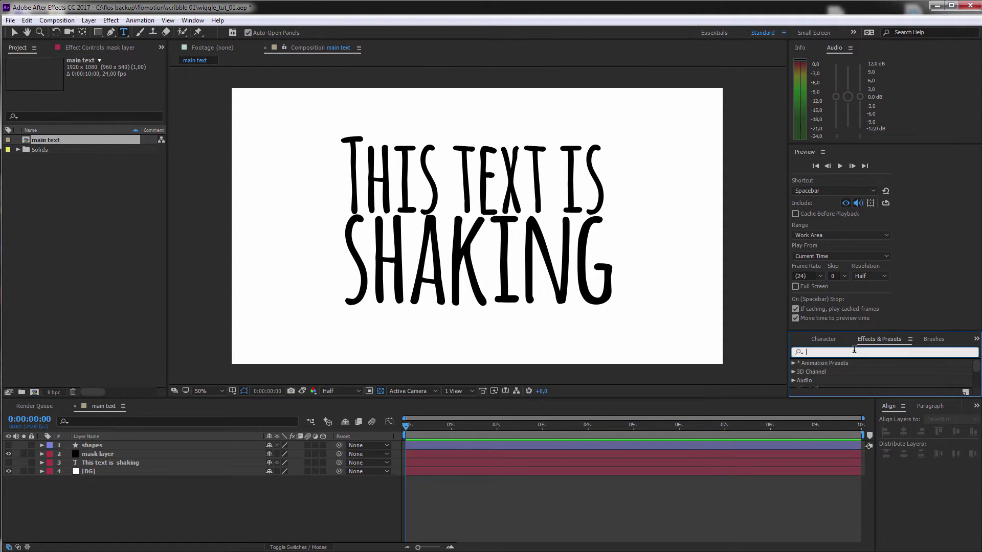
{"action": "type", "text": "scribble"}
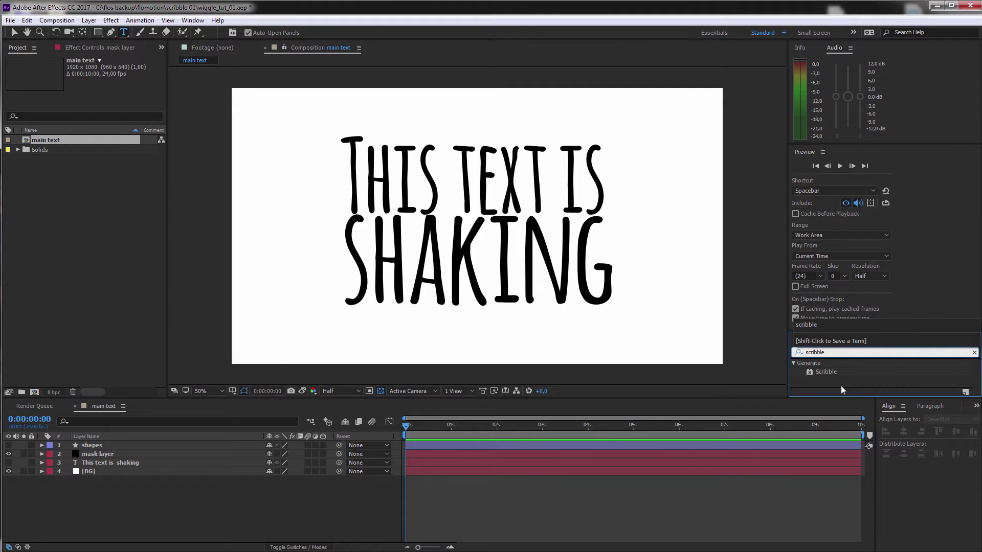
{"action": "mouse_move", "coordinate": [825, 374]}
{"action": "left_mouse_down"}
{"action": "mouse_move", "coordinate": [798, 389]}
{"action": "mouse_move", "coordinate": [112, 454]}
{"action": "left_mouse_up"}
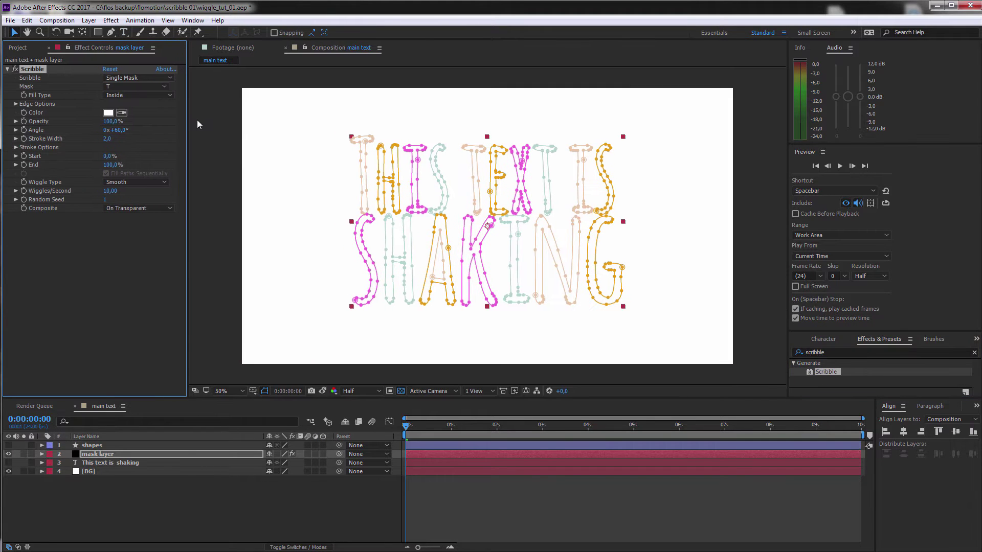
Step: Set the Scribble effect's colour to black (000000) and make it scribble All Masks
{"action": "left_click_drag", "start_coordinate": [210, 127], "coordinate": [223, 127]}
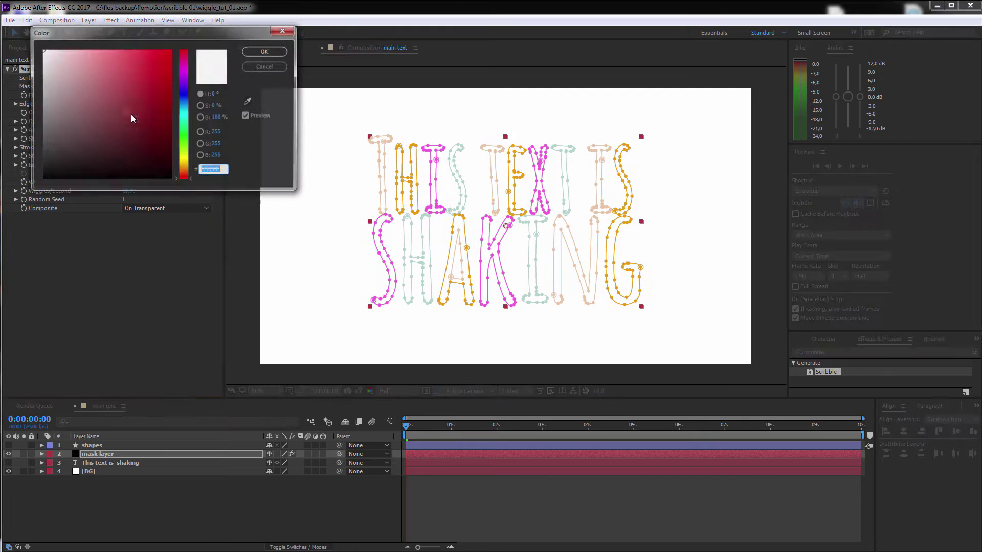
{"action": "type", "text": "000000"}
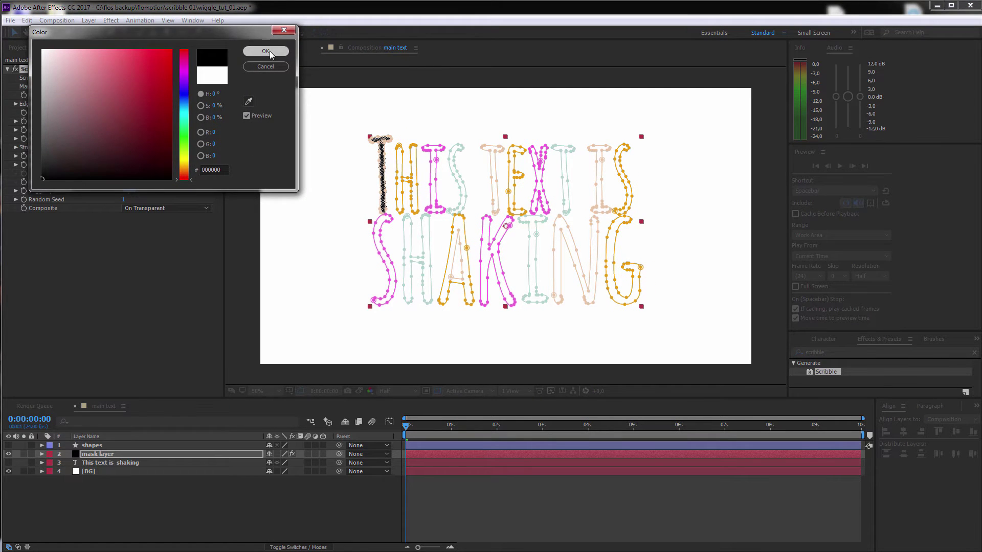
{"action": "left_click", "coordinate": [265, 51]}
{"action": "left_click", "coordinate": [308, 491]}
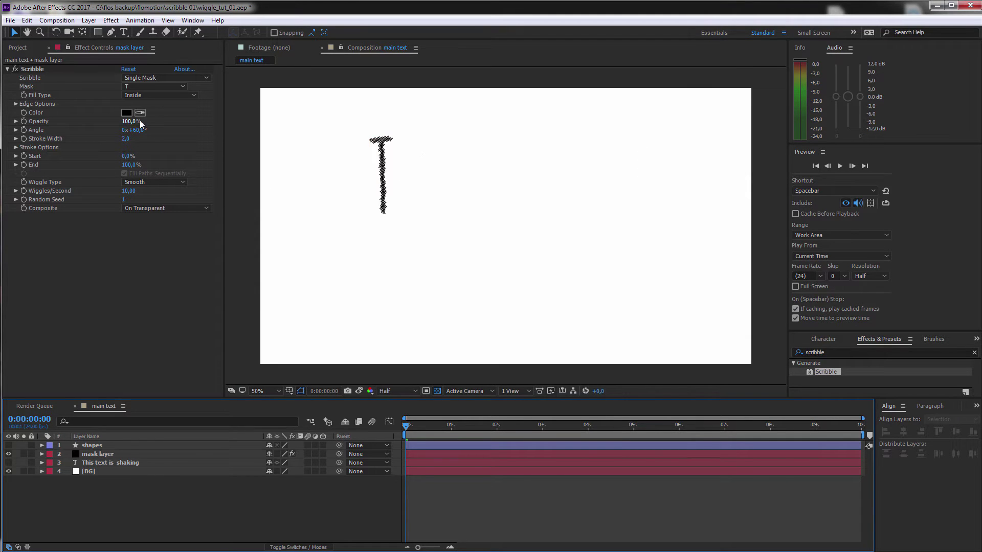
{"action": "left_click", "coordinate": [161, 79]}
{"action": "left_click", "coordinate": [154, 116]}
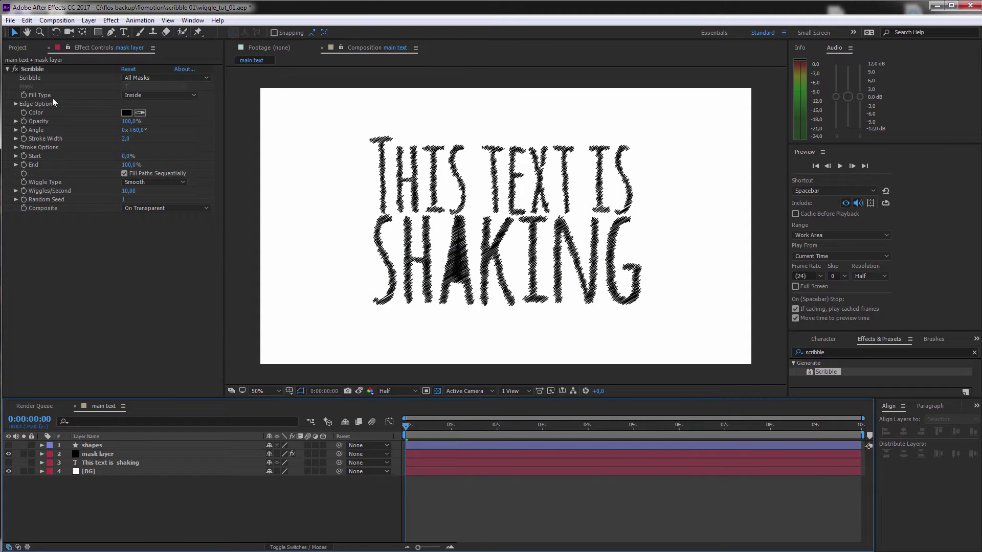
Step: Try the Centered Edge fill type for the Scribble effect and switch it back to Inside
{"action": "left_click", "coordinate": [160, 95]}
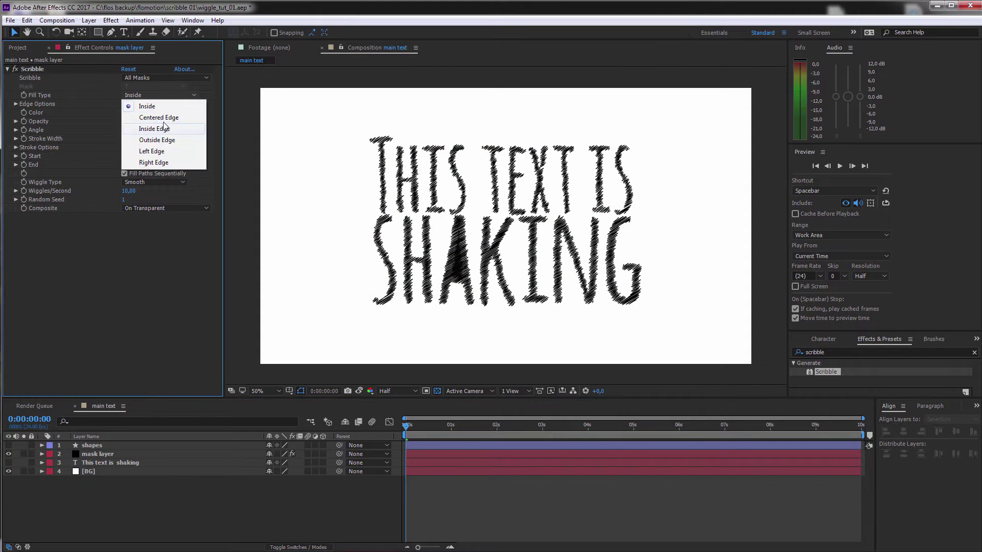
{"action": "left_click", "coordinate": [159, 117]}
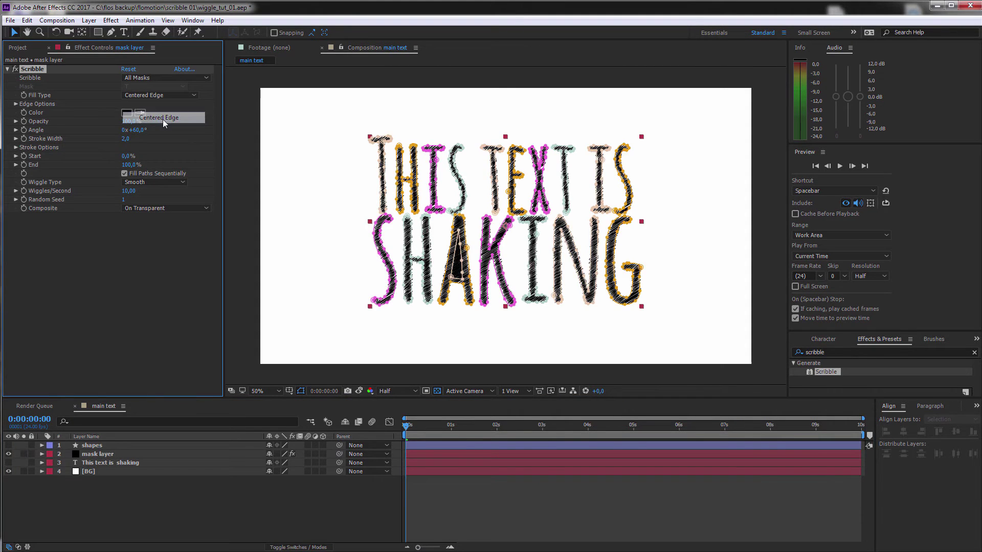
{"action": "left_click", "coordinate": [243, 503]}
{"action": "left_click", "coordinate": [175, 95]}
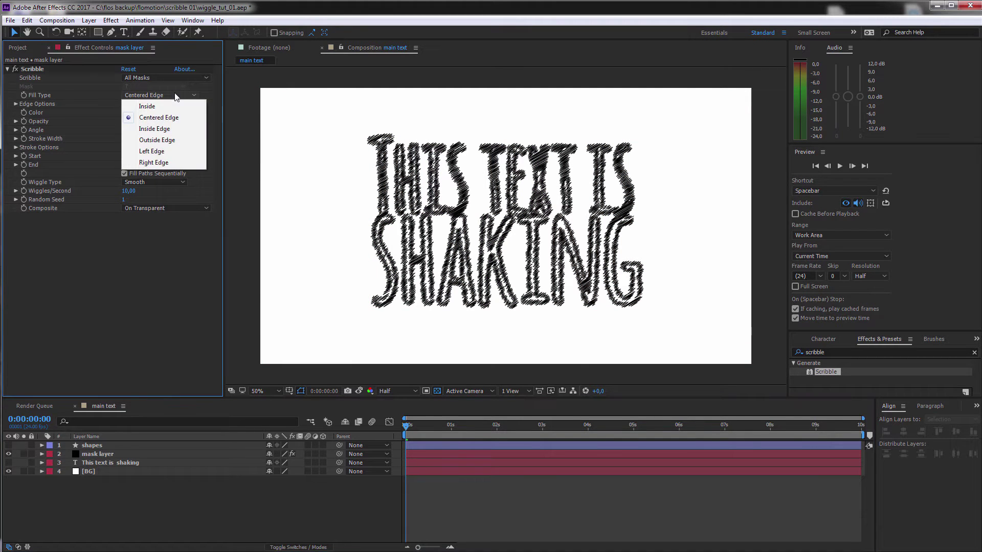
{"action": "left_click", "coordinate": [174, 102]}
{"action": "left_click", "coordinate": [299, 497]}
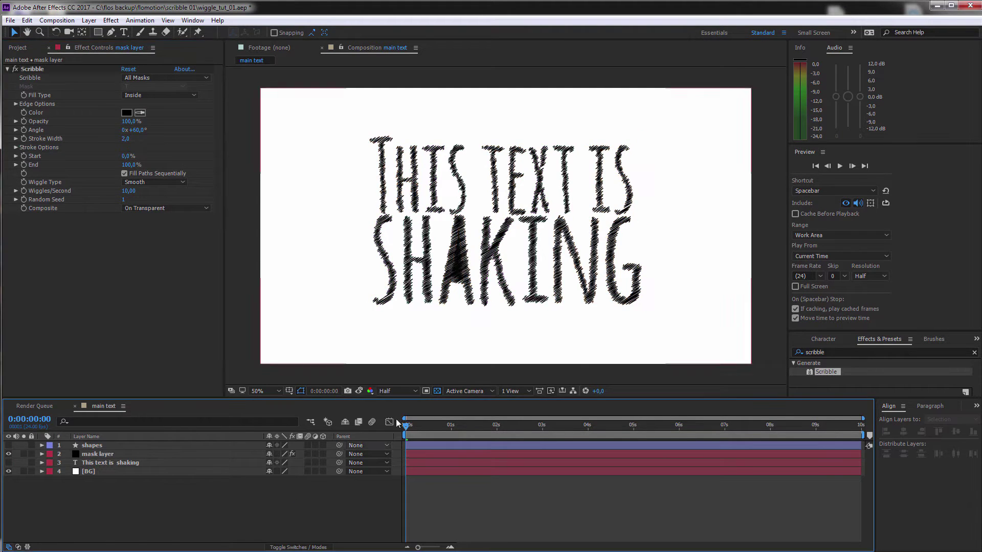
Step: Preview the scribble animation, and set the effect's stroke width to 8.1 and its angle to 101°
{"action": "key", "text": "space"}
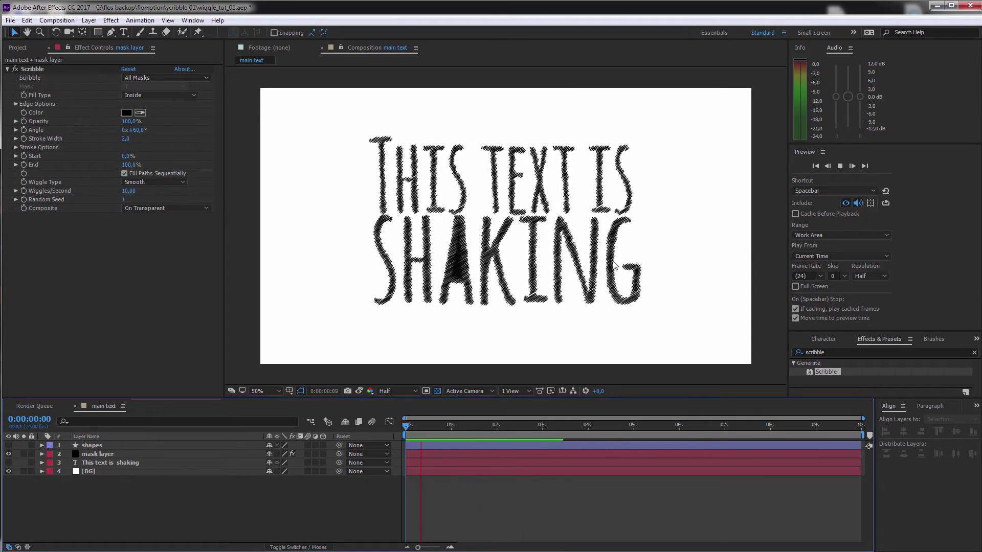
{"action": "scroll", "coordinate": [480, 214], "scroll_direction": "up", "scroll_amount": 2}
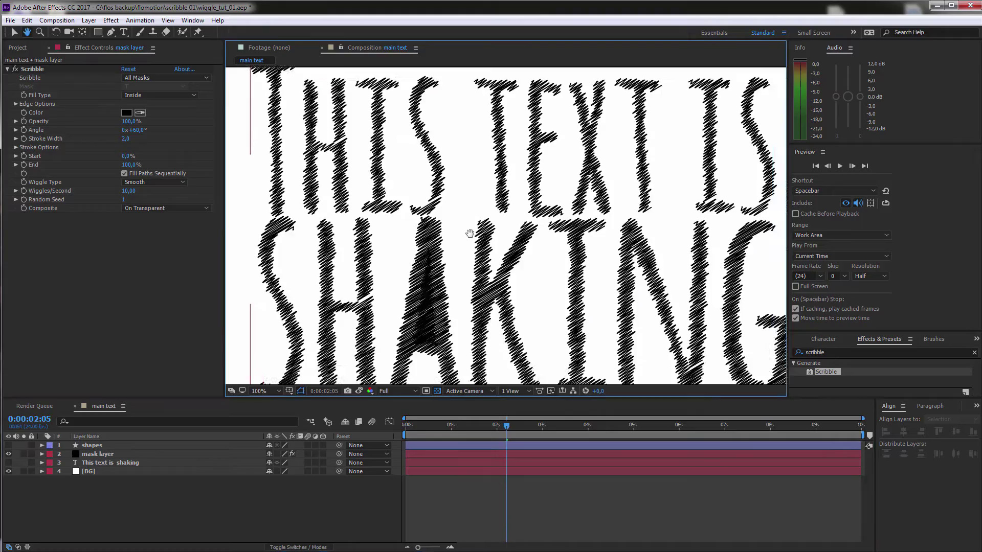
{"action": "left_click", "coordinate": [261, 189]}
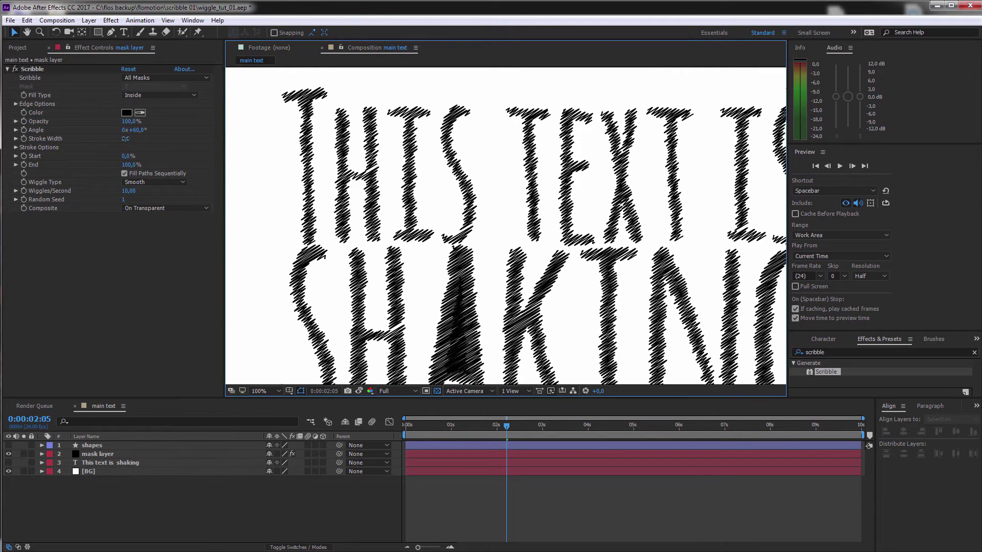
{"action": "left_click_drag", "start_coordinate": [125, 139], "coordinate": [155, 138]}
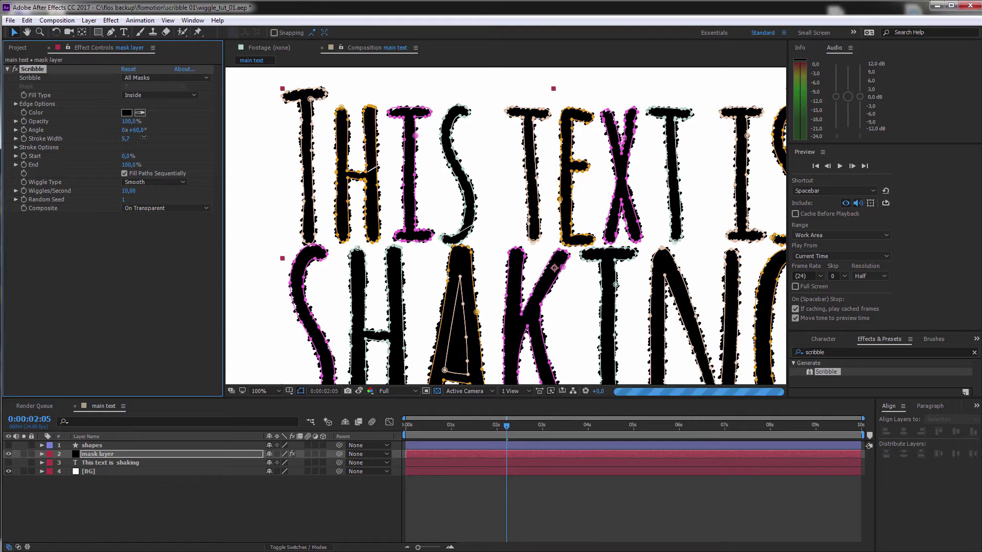
{"action": "scroll", "coordinate": [352, 218], "scroll_direction": "down", "scroll_amount": 2}
{"action": "key", "text": "period"}
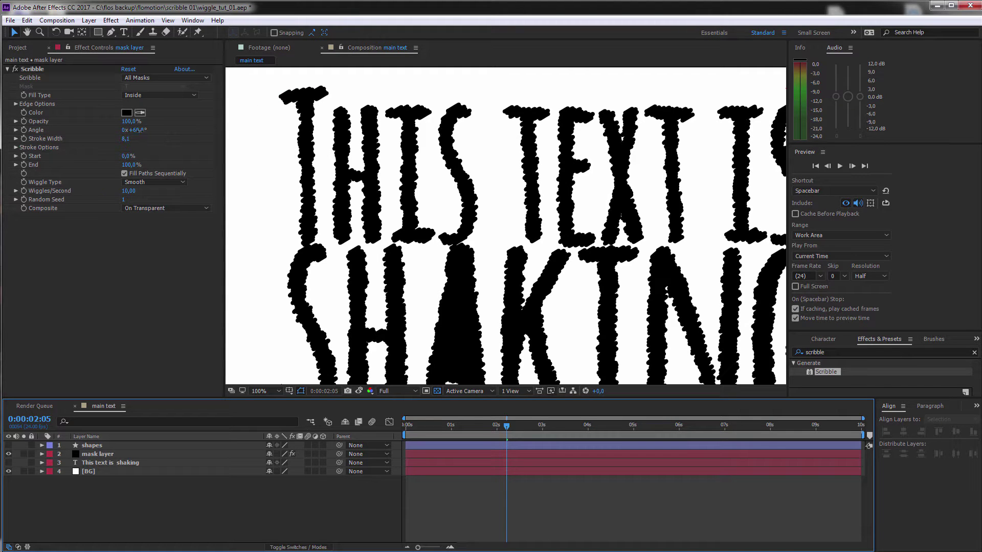
{"action": "left_click_drag", "start_coordinate": [145, 134], "coordinate": [162, 130]}
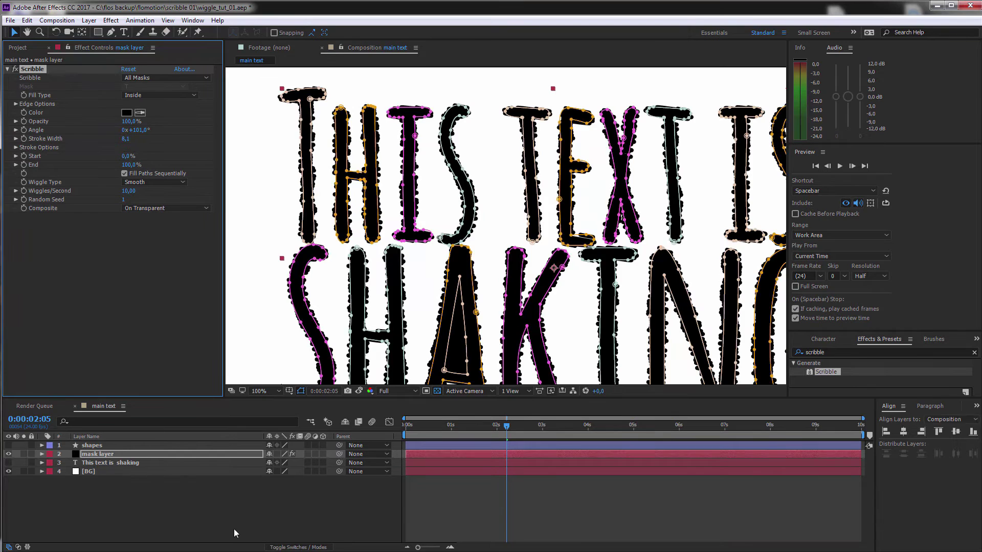
{"action": "left_click", "coordinate": [235, 530]}
Step: Slow the scribble motion by setting Wiggles/Second to 4
{"action": "left_click", "coordinate": [128, 191]}
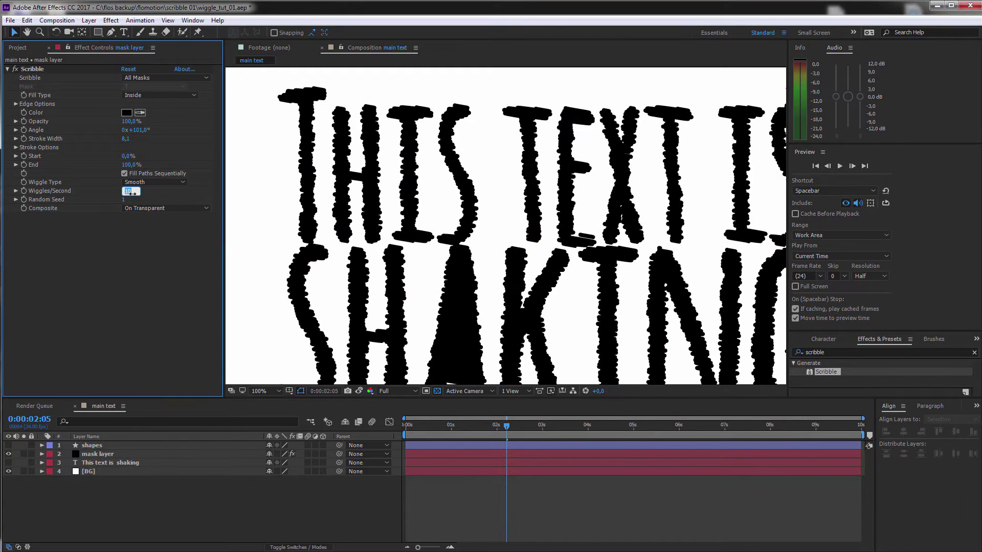
{"action": "type", "text": "2"}
{"action": "key", "text": "Return"}
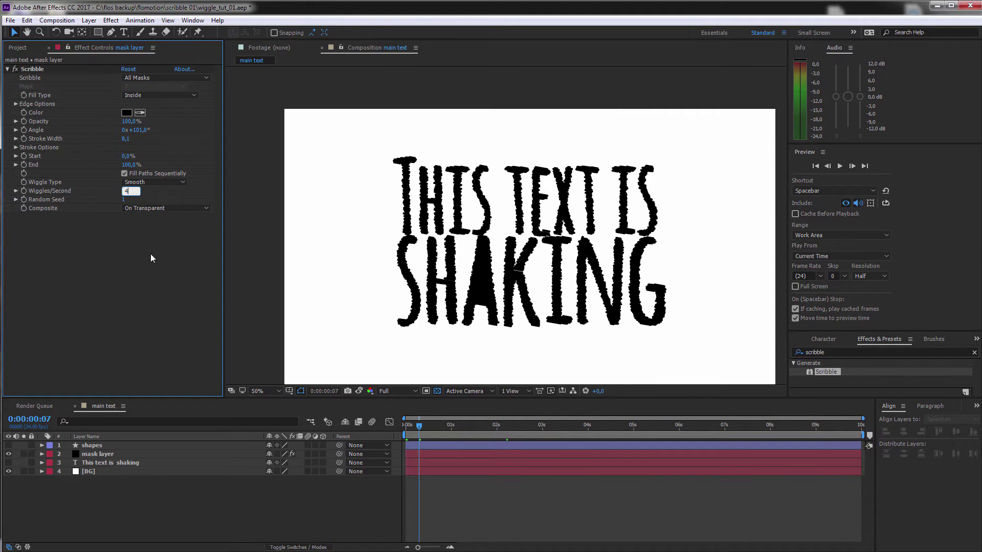
{"action": "left_click", "coordinate": [210, 285]}
Step: Enlarge the composition view, set the preview resolution to Full, and play the animation from the start
{"action": "scroll", "coordinate": [443, 228], "scroll_direction": "up", "scroll_amount": 2}
{"action": "left_click_drag", "start_coordinate": [787, 400], "coordinate": [893, 428]}
{"action": "key", "text": "space"}
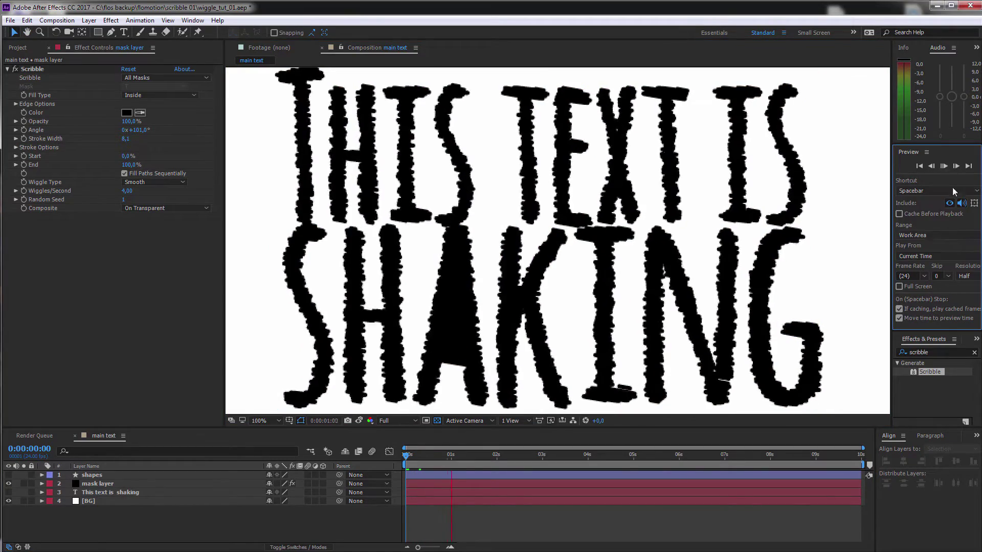
{"action": "left_click", "coordinate": [964, 276]}
{"action": "left_click", "coordinate": [882, 301]}
{"action": "left_click", "coordinate": [405, 455]}
{"action": "key", "text": "space"}
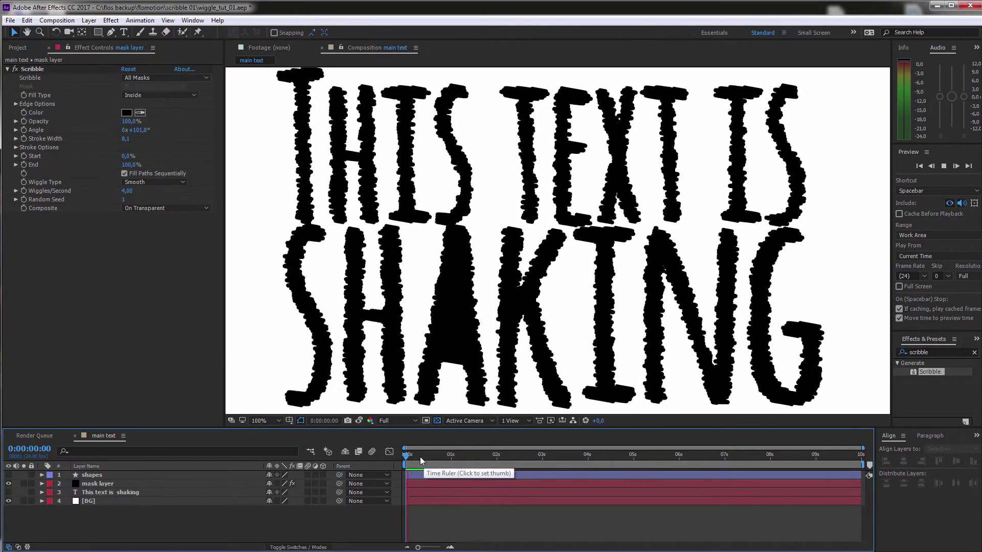
{"action": "key", "text": "space"}
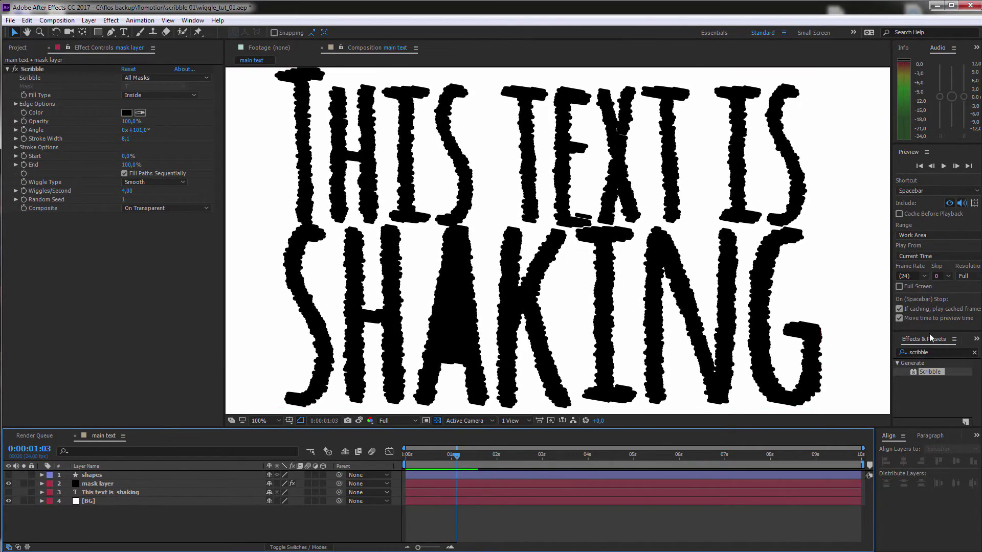
Step: Search the effects for "choker" and add Simple Choker after Scribble on the mask layer
{"action": "left_click", "coordinate": [941, 352]}
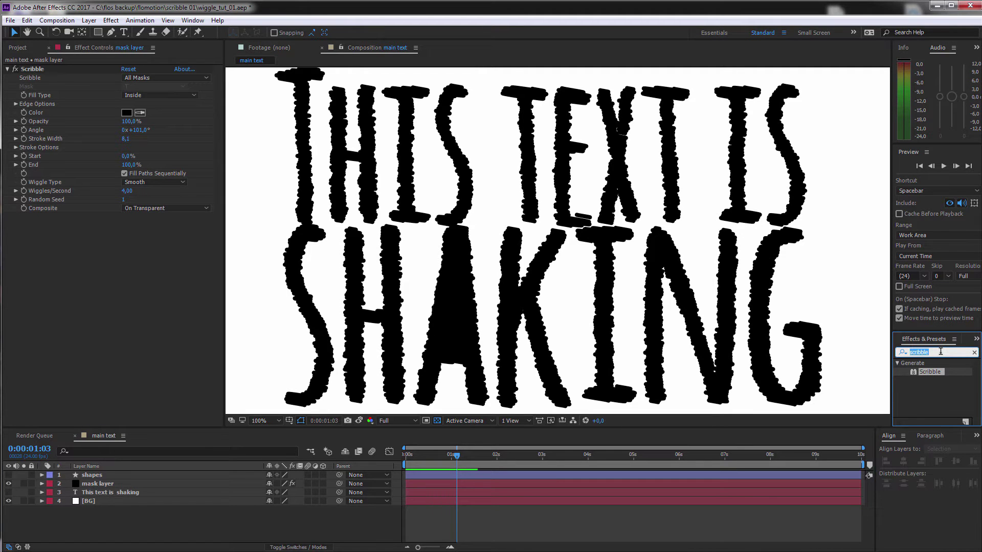
{"action": "type", "text": "choker"}
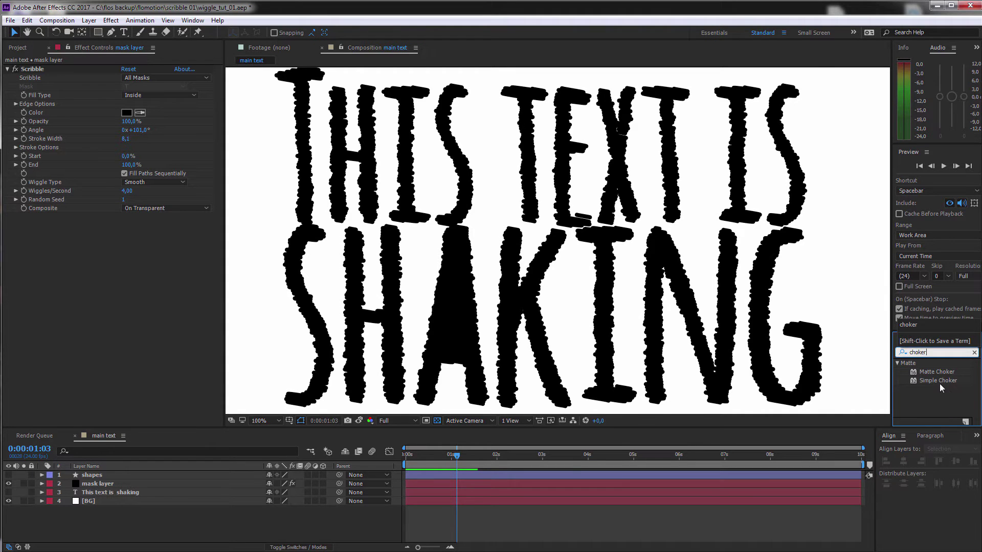
{"action": "left_click_drag", "start_coordinate": [941, 387], "coordinate": [165, 279]}
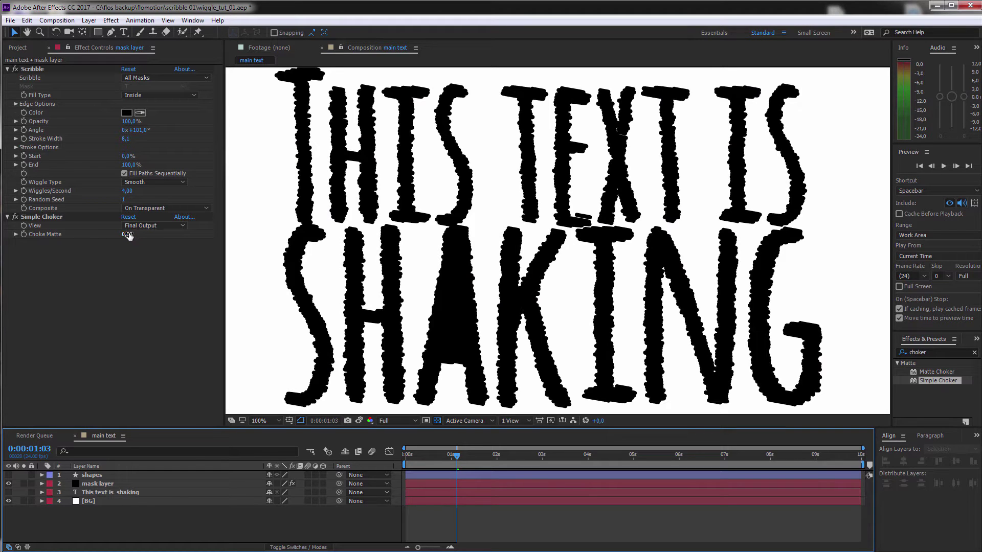
Step: Hide the mask outlines in the composition view and set Simple Choker's Choke Matte to -7.40
{"action": "left_click_drag", "start_coordinate": [132, 234], "coordinate": [135, 234]}
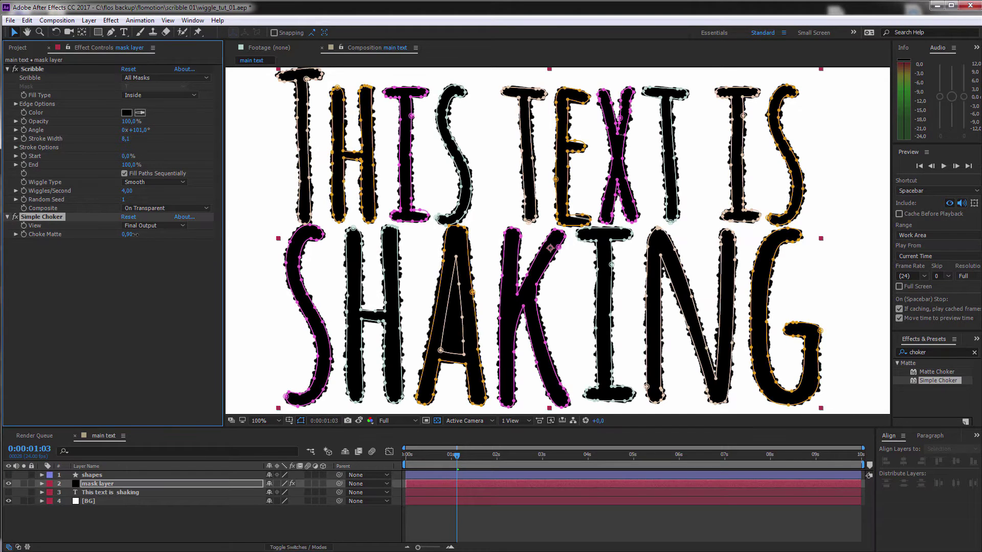
{"action": "key", "text": "ctrl+z"}
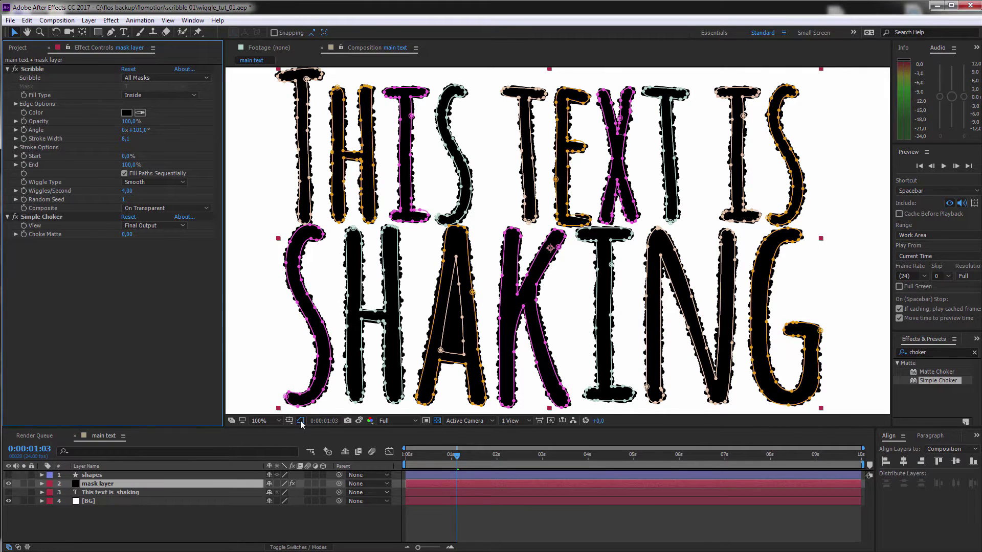
{"action": "left_click", "coordinate": [301, 421]}
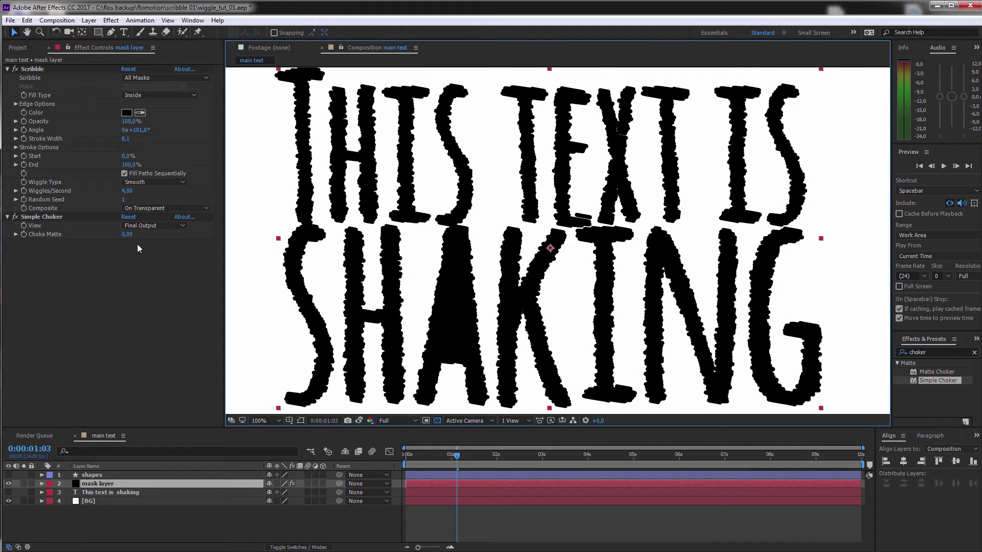
{"action": "left_click_drag", "start_coordinate": [129, 237], "coordinate": [184, 235]}
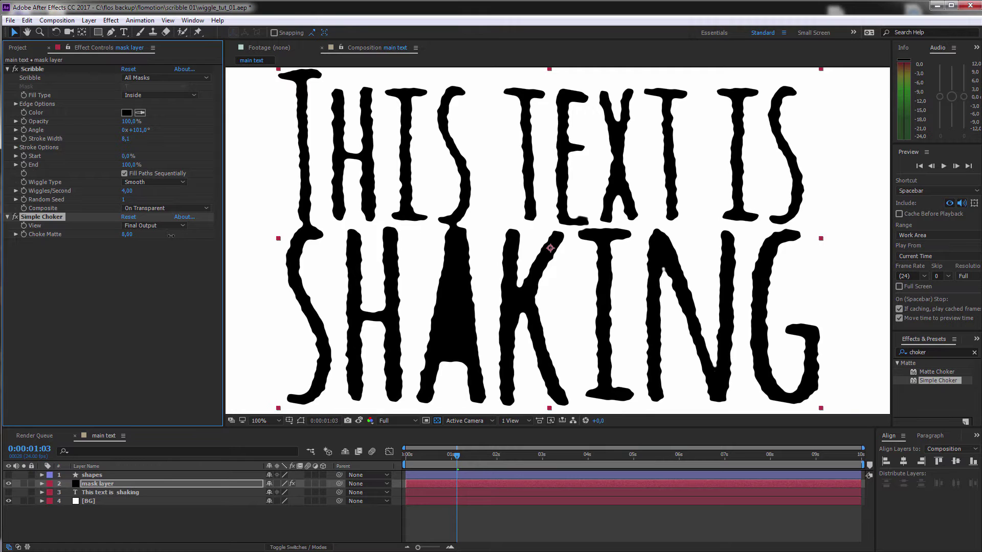
{"action": "left_click_drag", "start_coordinate": [171, 236], "coordinate": [93, 236]}
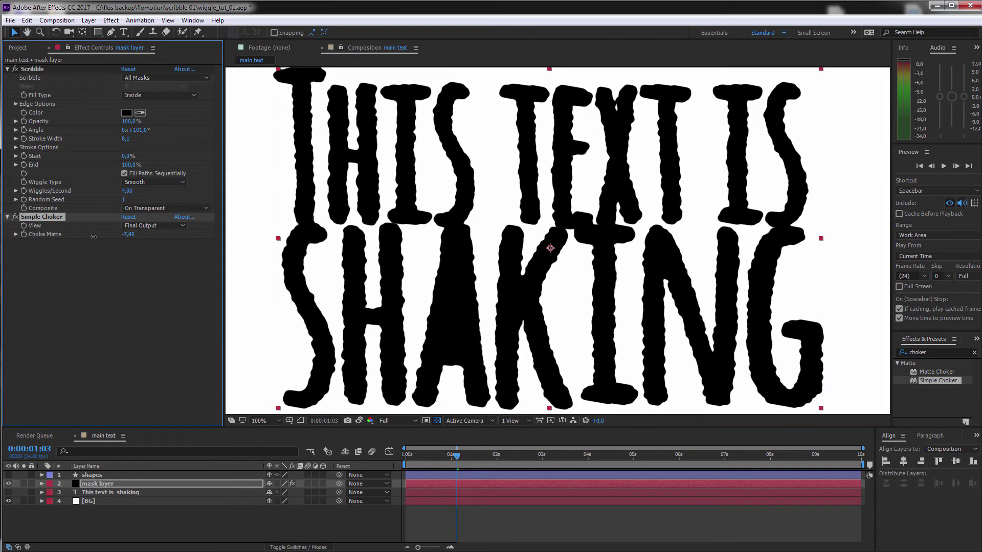
{"action": "left_click", "coordinate": [142, 238]}
Step: Duplicate Simple Choker, set the copy's Choke Matte to 17.80, and preview the animation from the start
{"action": "left_click", "coordinate": [63, 220]}
{"action": "key", "text": "ctrl+d"}
{"action": "left_click_drag", "start_coordinate": [129, 260], "coordinate": [247, 258]}
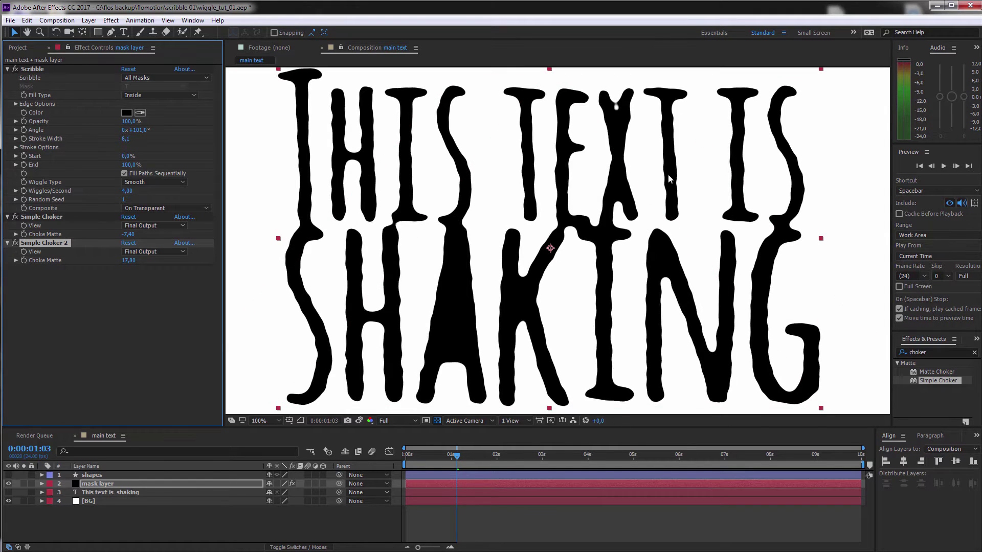
{"action": "key", "text": "Home"}
{"action": "key", "text": "space"}
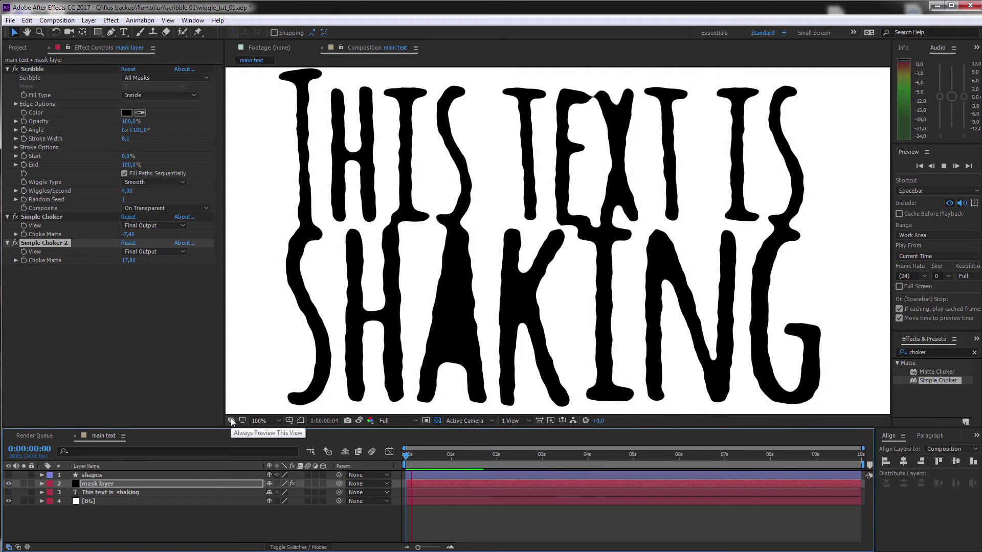
{"action": "key", "text": "space"}
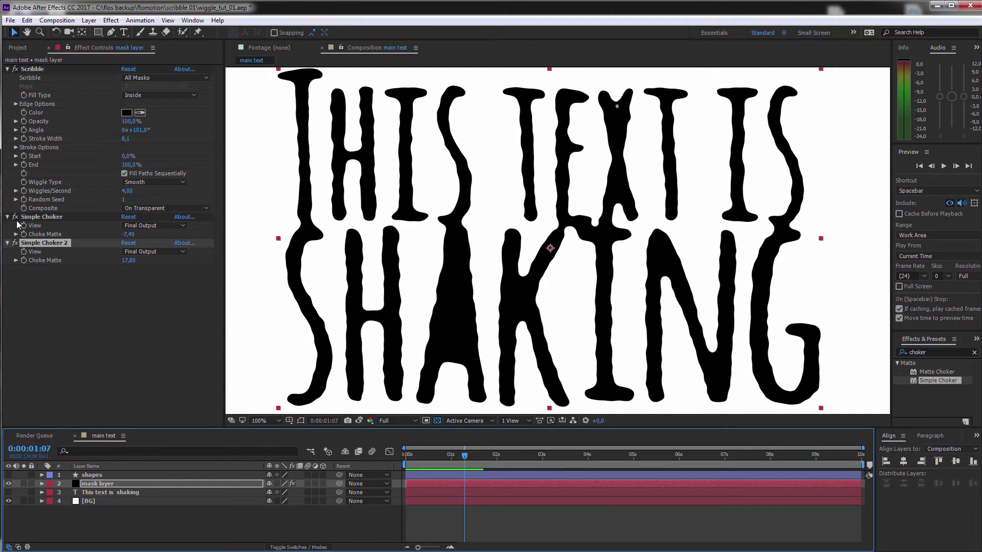
Step: Turn off both Simple Choker effects and reduce the Scribble stroke width to 1.2
{"action": "left_click", "coordinate": [16, 216]}
{"action": "left_click", "coordinate": [15, 243]}
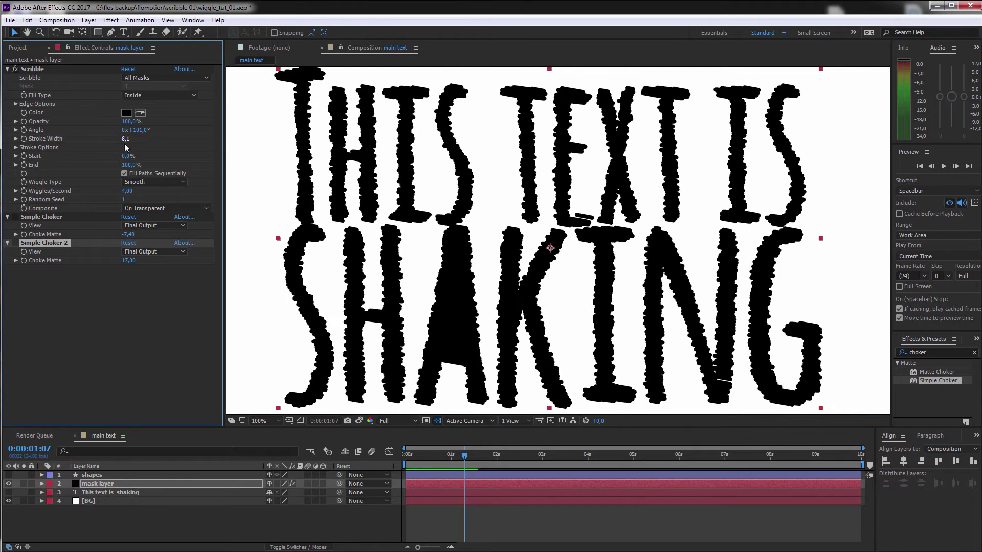
{"action": "left_click_drag", "start_coordinate": [125, 143], "coordinate": [90, 142]}
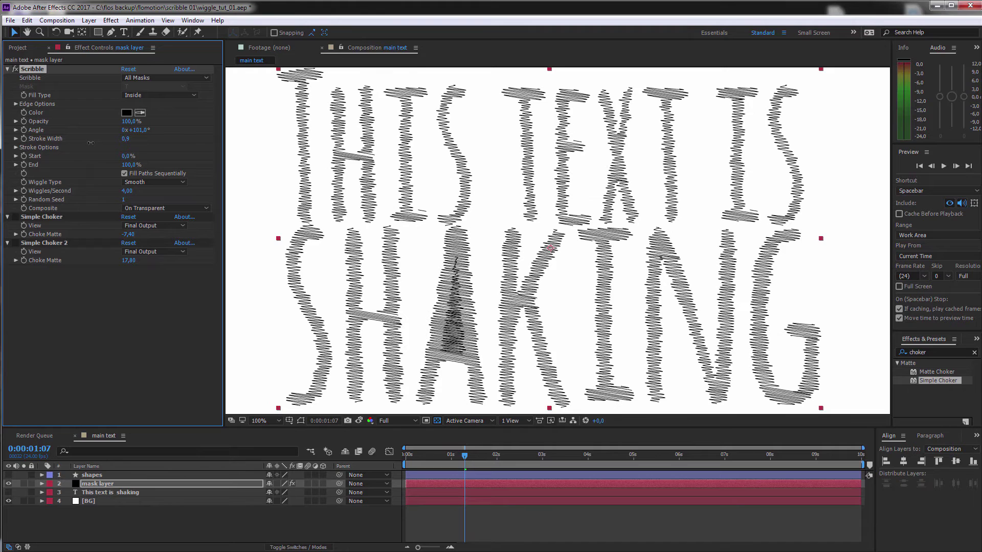
{"action": "left_click", "coordinate": [100, 292]}
Step: Duplicate the mask layer and set the copy's Scribble angle to 155°
{"action": "left_click", "coordinate": [100, 518]}
{"action": "left_click", "coordinate": [100, 484]}
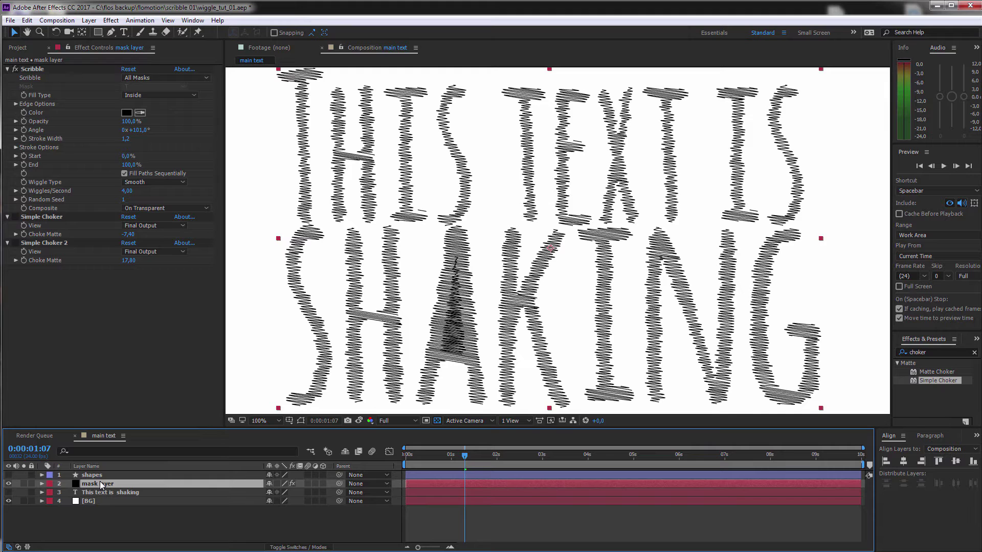
{"action": "key", "text": "ctrl+d"}
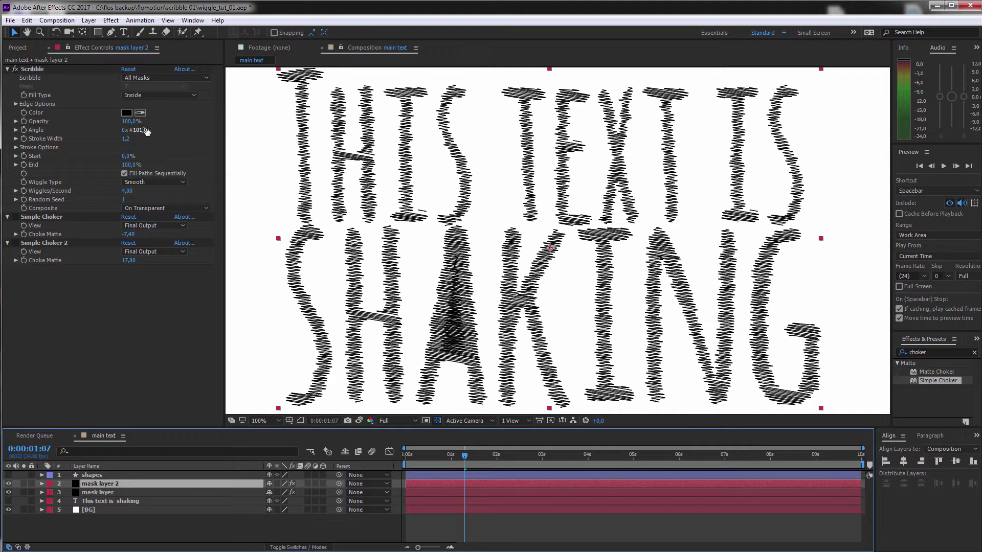
{"action": "left_click_drag", "start_coordinate": [145, 130], "coordinate": [171, 131]}
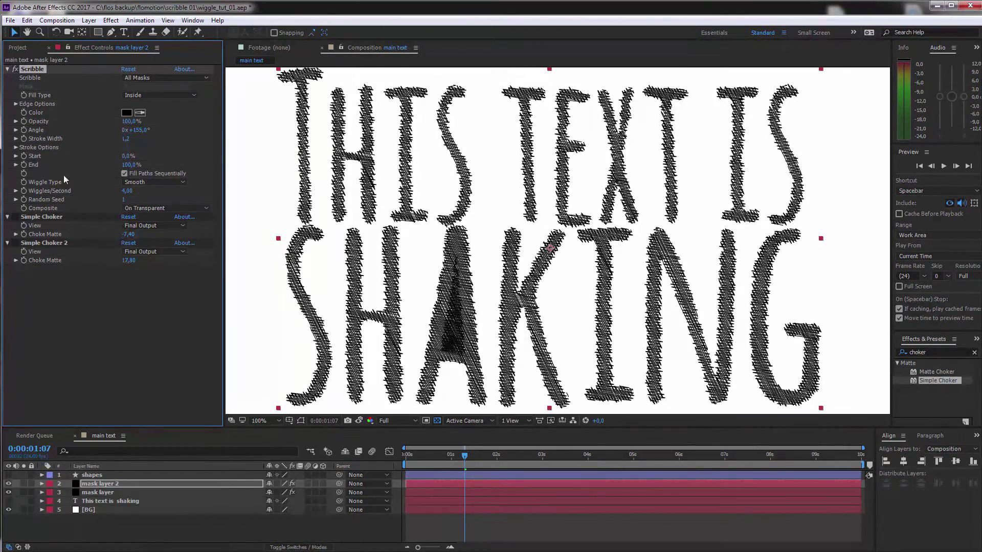
Step: In the copied layer's Scribble stroke options, set Curviness to 32% and Curviness Variation to 37%
{"action": "left_click", "coordinate": [16, 147]}
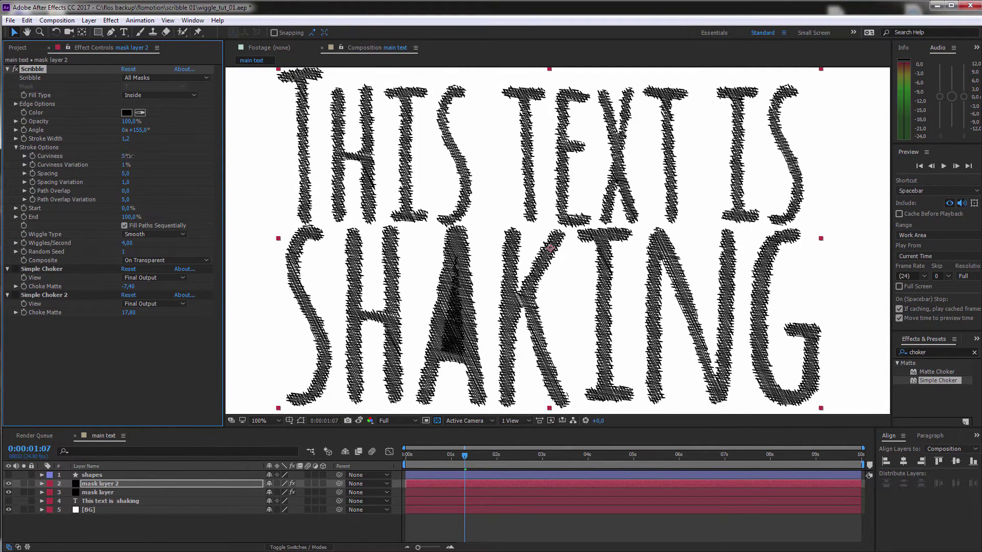
{"action": "left_click_drag", "start_coordinate": [128, 155], "coordinate": [138, 156]}
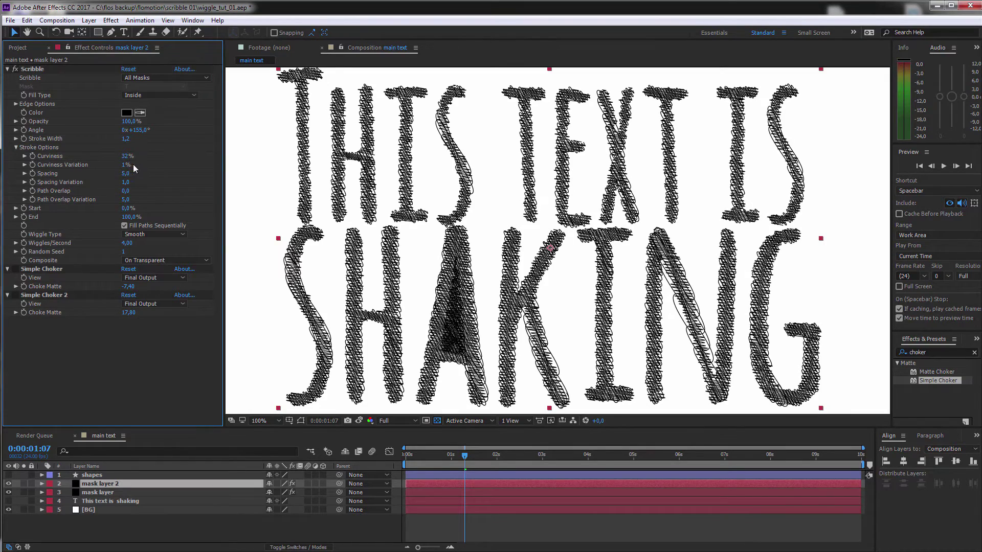
{"action": "left_click_drag", "start_coordinate": [126, 165], "coordinate": [143, 164]}
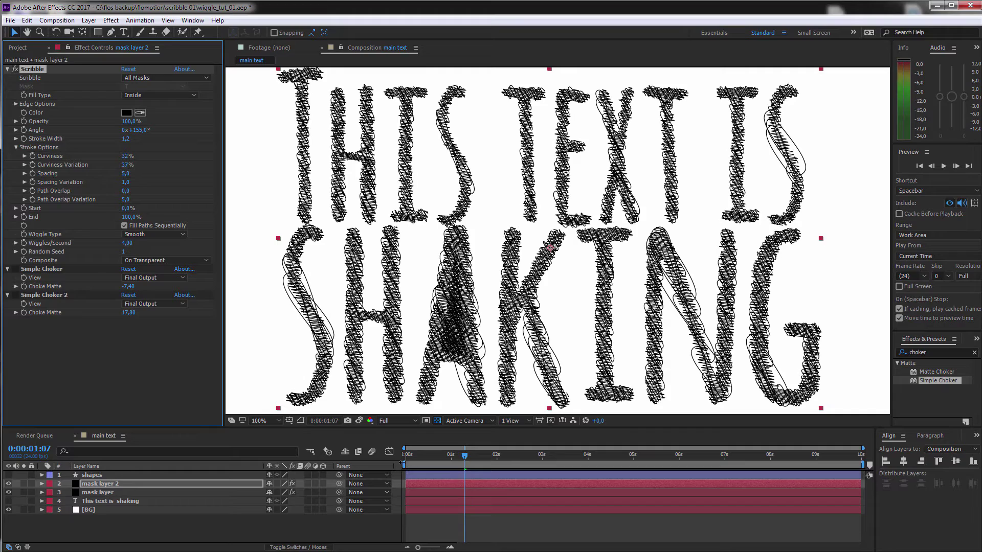
Step: Preview the two-layer scribble animation from the start with the whole composition in view
{"action": "left_click", "coordinate": [401, 463]}
{"action": "key", "text": "Home"}
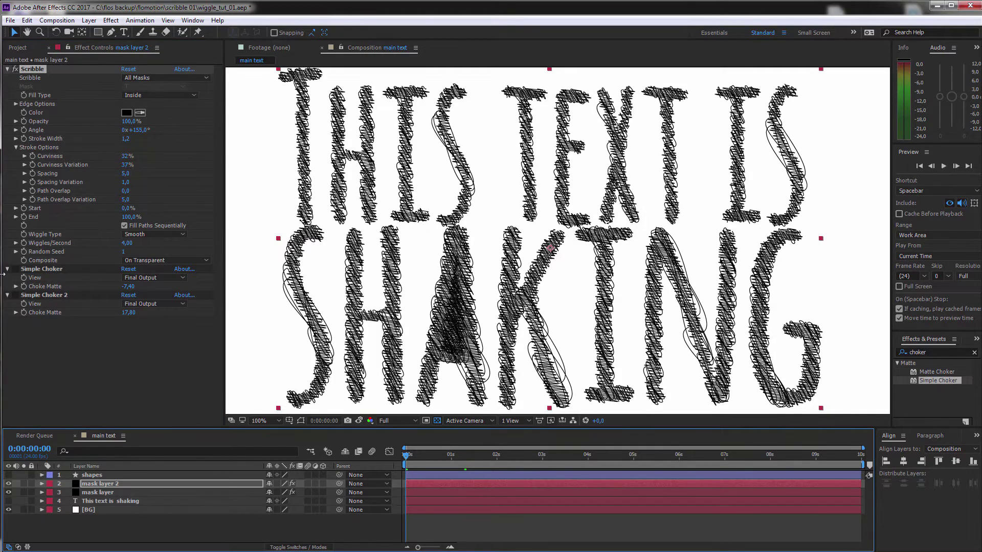
{"action": "key", "text": "comma"}
{"action": "key", "text": "space"}
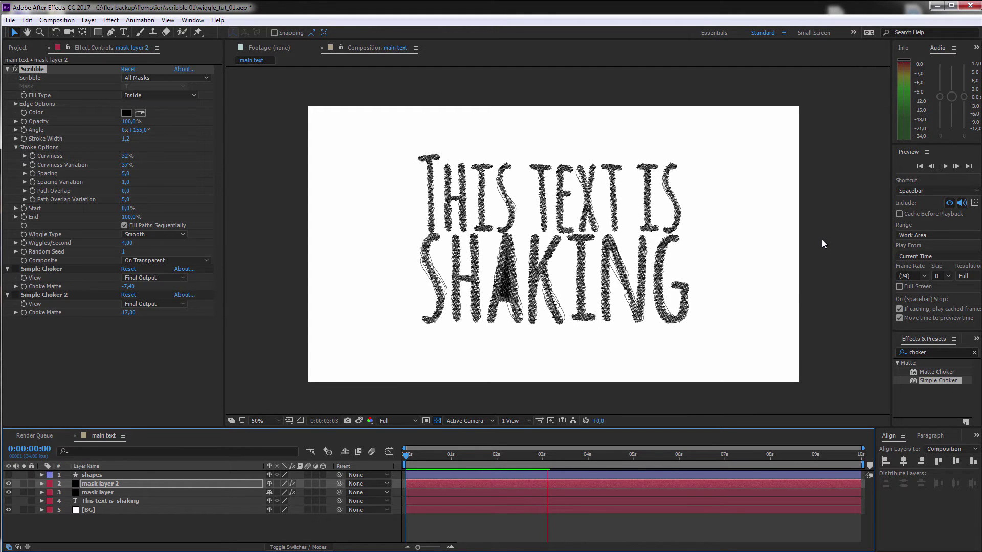
{"action": "key", "text": "space"}
Step: Hide every layer except the background, and make the original "This text is shaking" text layer visible again
{"action": "left_click", "coordinate": [8, 509], "text": "alt"}
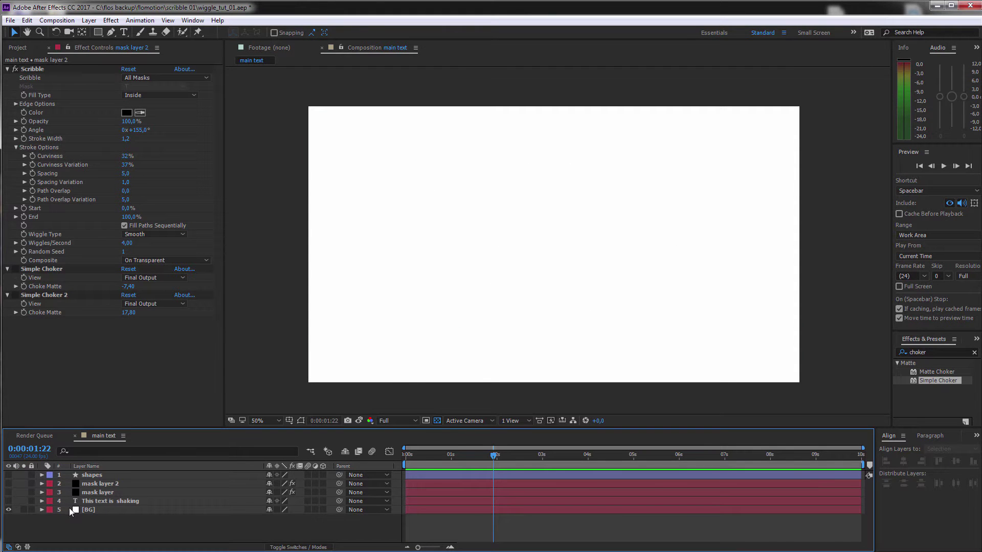
{"action": "left_click", "coordinate": [82, 508]}
{"action": "left_click", "coordinate": [8, 501]}
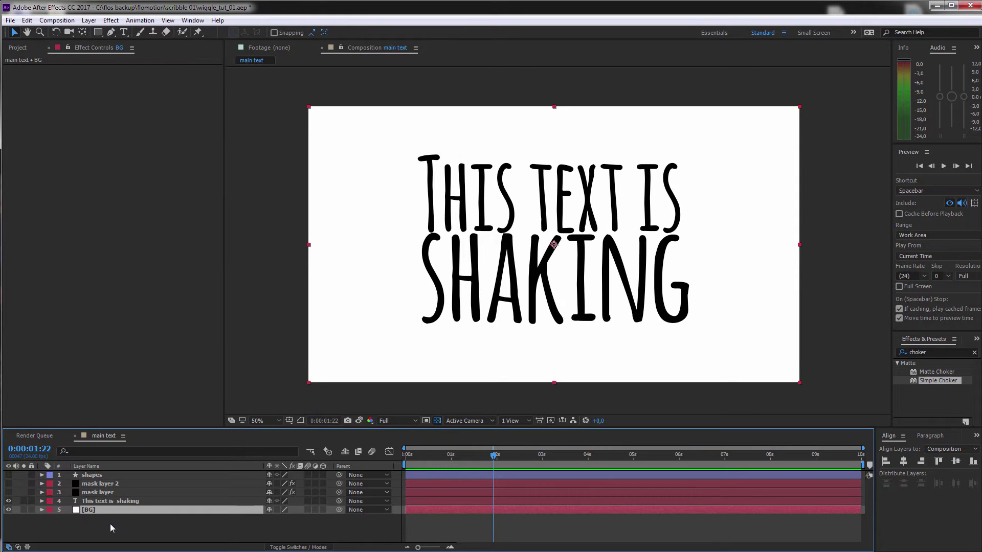
{"action": "left_click", "coordinate": [109, 523]}
{"action": "left_click", "coordinate": [108, 501]}
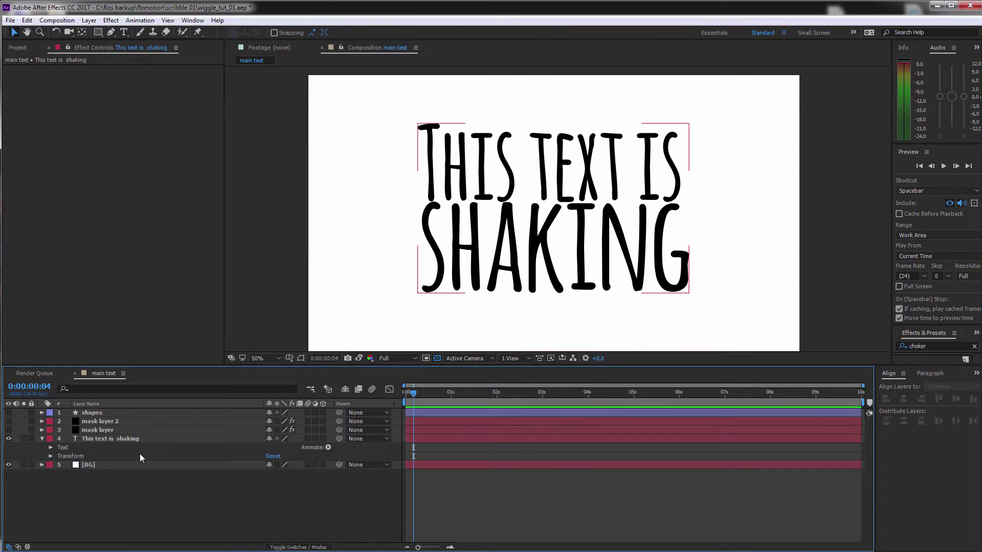
Step: Enable per-character 3D on the text layer and expand its Text properties
{"action": "left_click", "coordinate": [133, 439]}
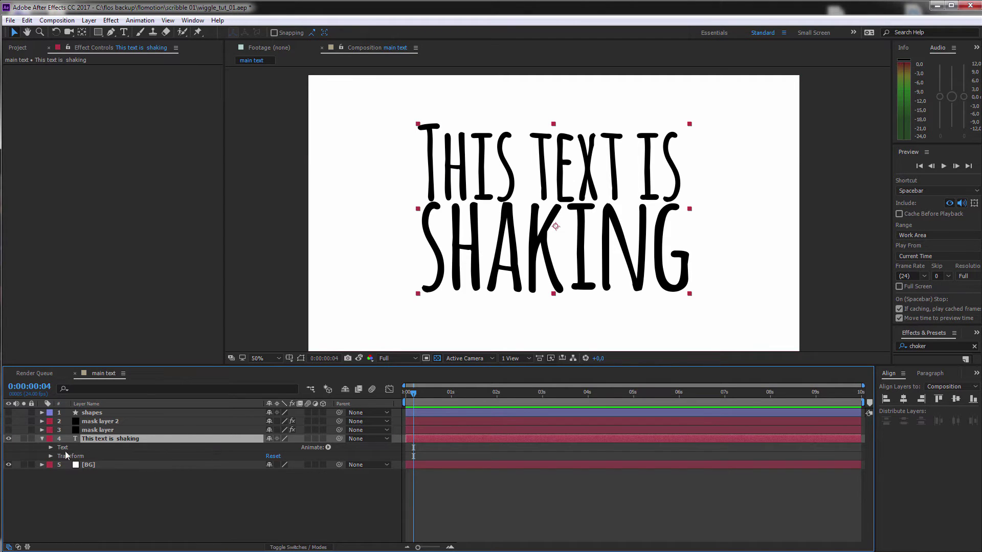
{"action": "left_click", "coordinate": [328, 448]}
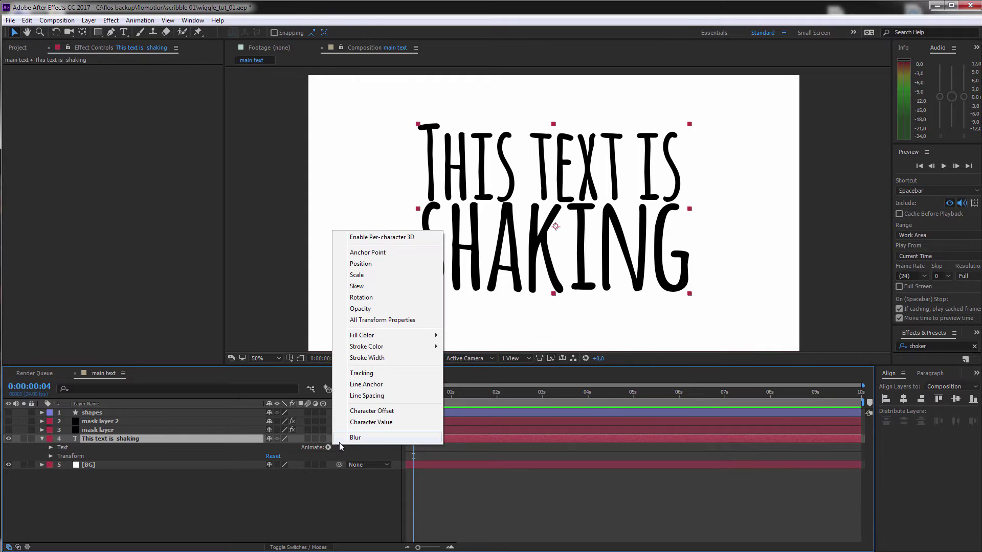
{"action": "left_click", "coordinate": [404, 238]}
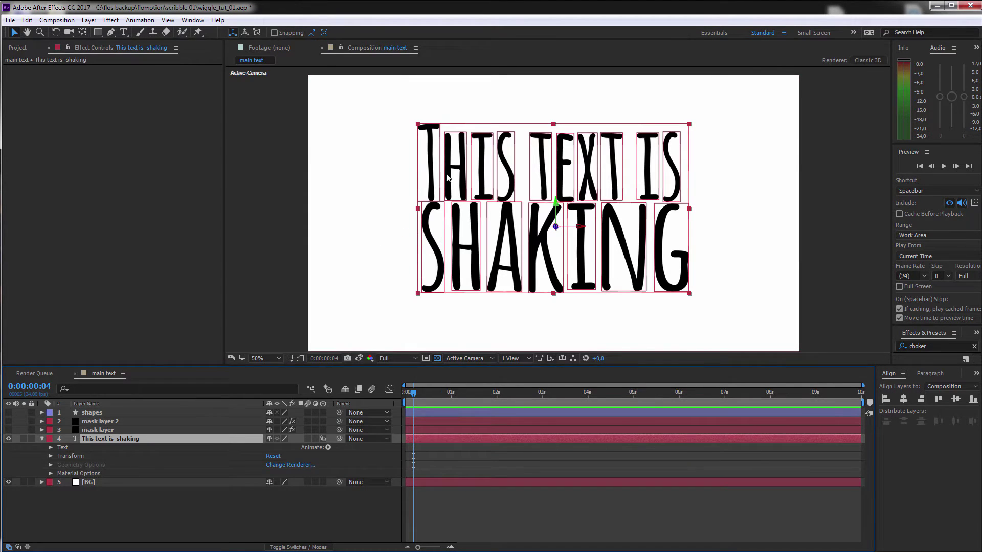
{"action": "left_click", "coordinate": [336, 474]}
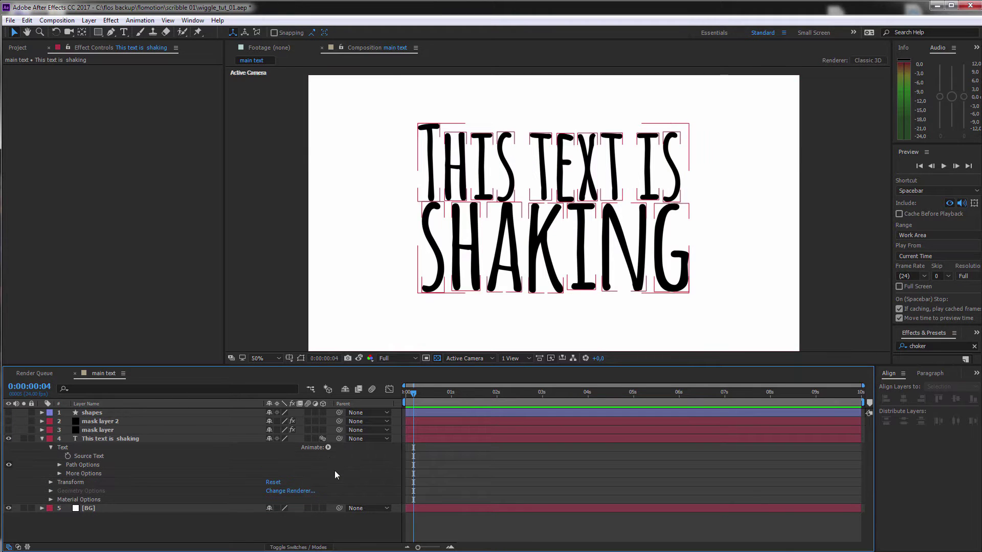
Step: Add a Position animator to the text layer and give it a Wiggly selector
{"action": "left_click", "coordinate": [328, 448]}
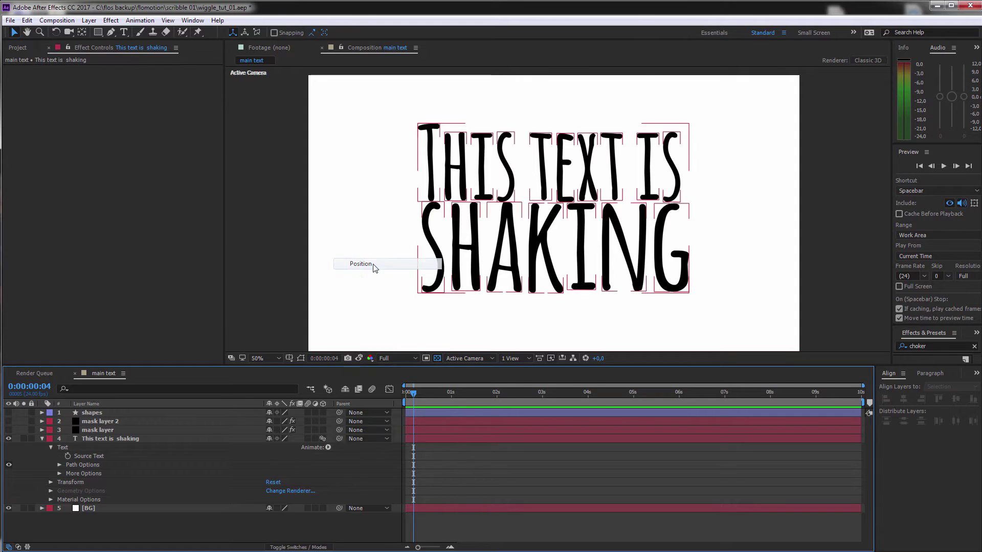
{"action": "left_click", "coordinate": [373, 264]}
{"action": "left_click", "coordinate": [87, 482]}
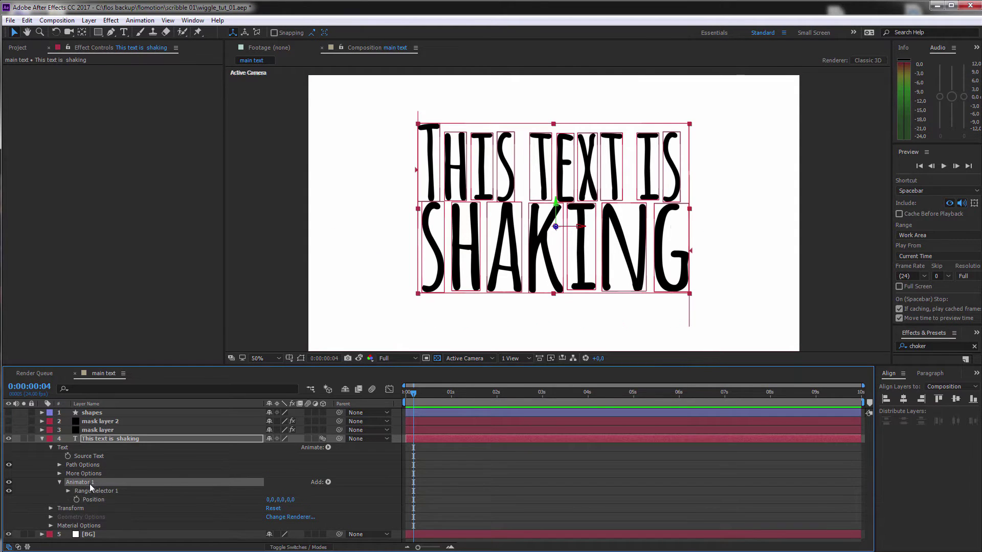
{"action": "left_click", "coordinate": [328, 482]}
{"action": "mouse_move", "coordinate": [356, 498]}
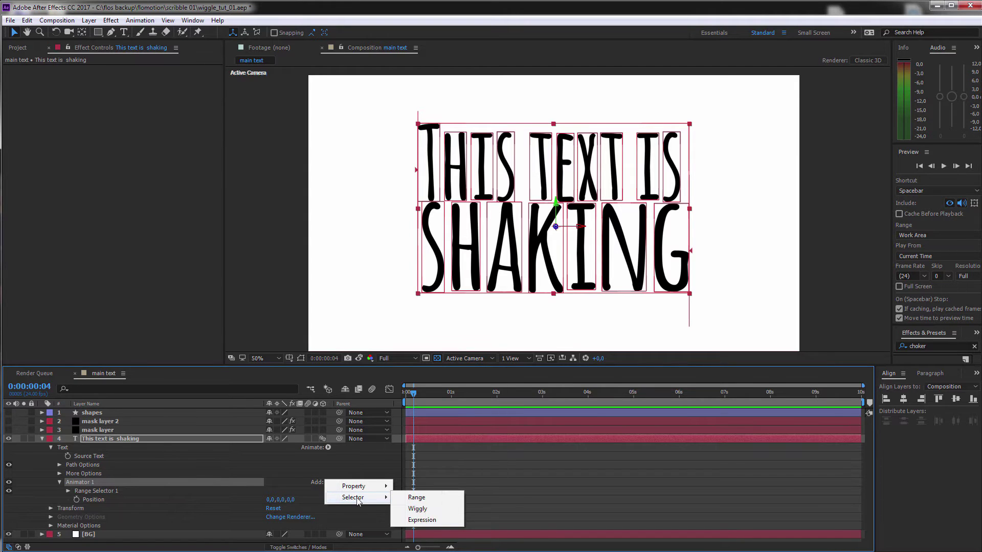
{"action": "left_click", "coordinate": [417, 510]}
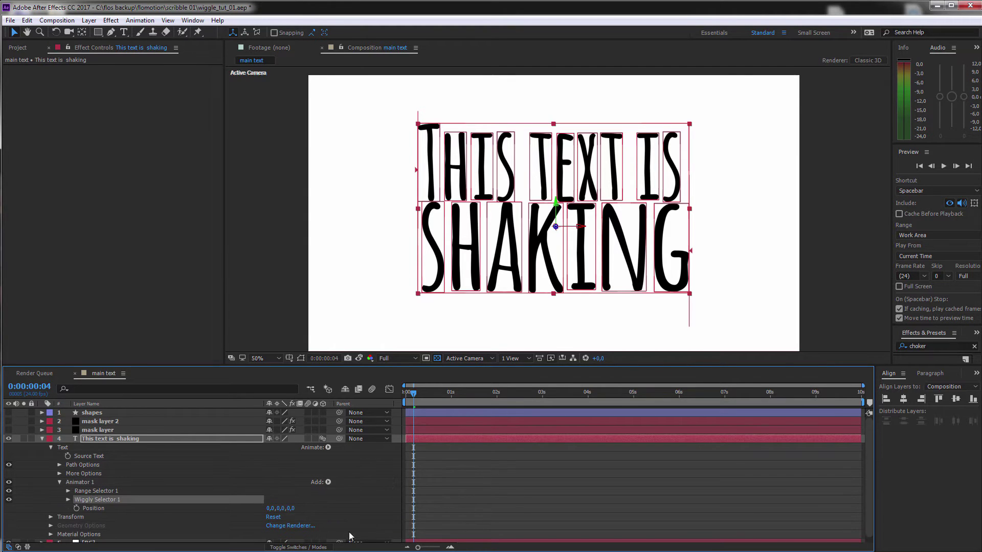
Step: Set the animator's Position to 21, 13, 129 and preview the wiggling letters
{"action": "left_click_drag", "start_coordinate": [290, 508], "coordinate": [357, 516]}
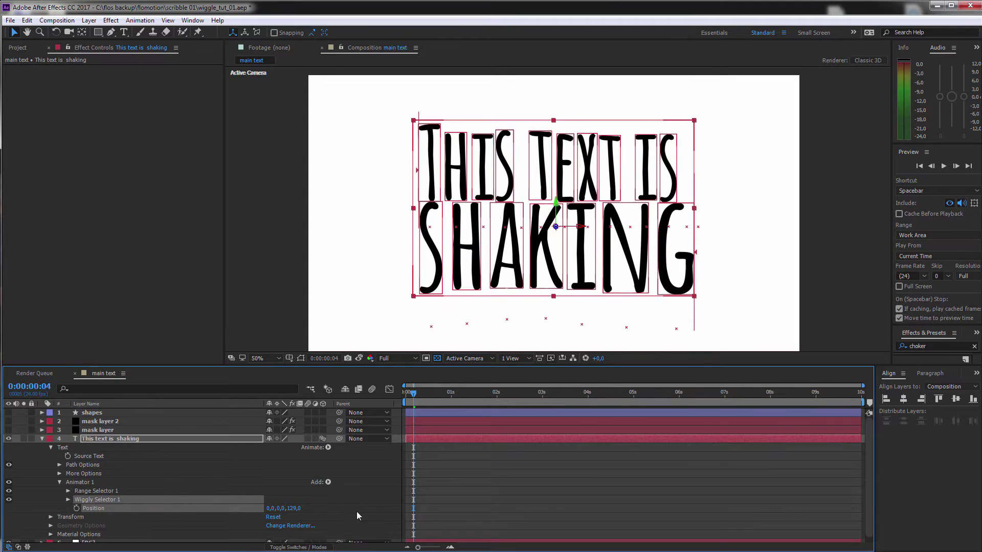
{"action": "left_click_drag", "start_coordinate": [272, 512], "coordinate": [293, 508]}
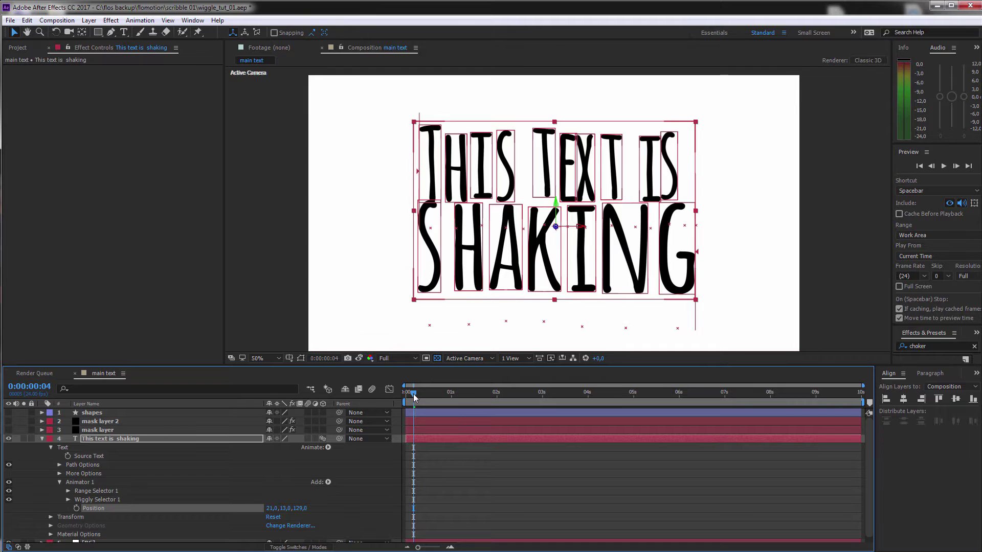
{"action": "key", "text": "space"}
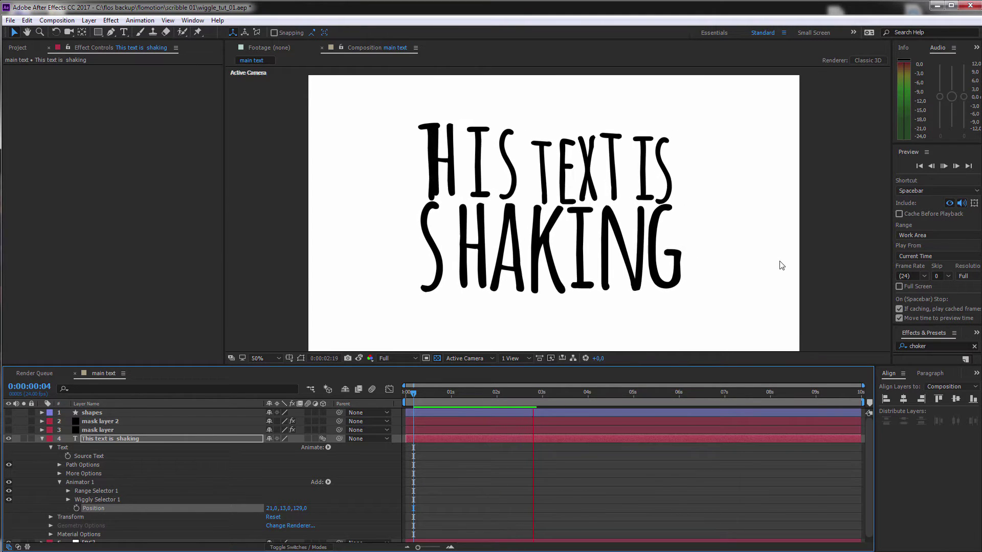
{"action": "key", "text": "space"}
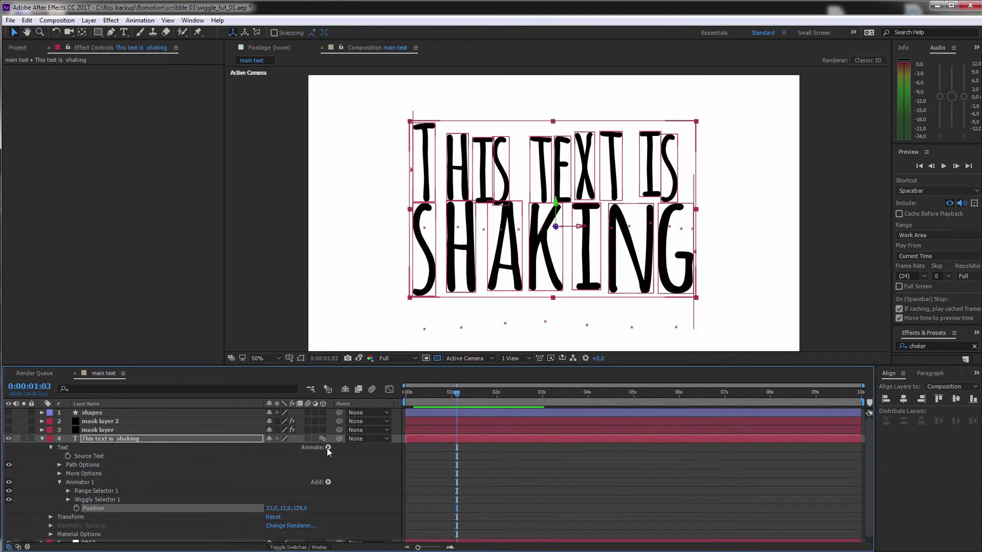
Step: Add the Rotation property to the text layer's existing animator
{"action": "left_click", "coordinate": [328, 448]}
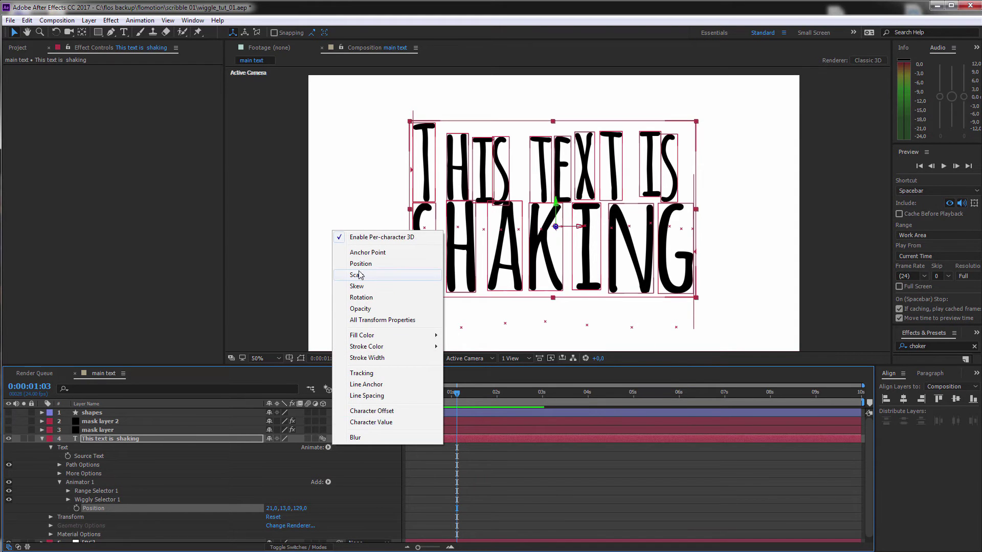
{"action": "left_click", "coordinate": [361, 297]}
{"action": "scroll", "coordinate": [360, 507], "scroll_direction": "down", "scroll_amount": 2}
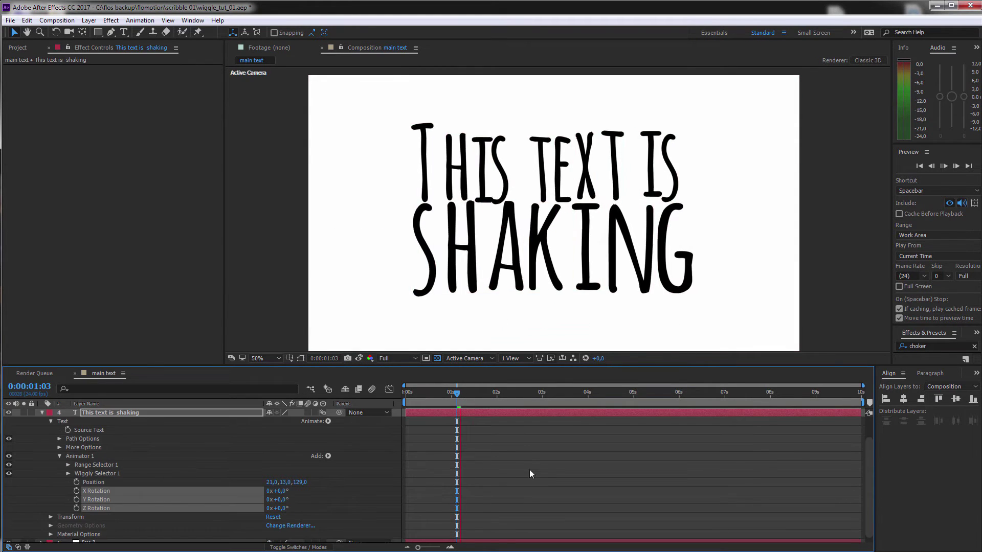
Step: Set the text animator's X, Y and Z Rotation to 20°, 19° and 9° and preview the wiggling letters
{"action": "mouse_move", "coordinate": [279, 491]}
{"action": "left_mouse_down"}
{"action": "mouse_move", "coordinate": [291, 492]}
{"action": "mouse_move", "coordinate": [284, 508]}
{"action": "left_mouse_up"}
{"action": "key", "text": "Page_Down"}
{"action": "key", "text": "Page_Down"}
{"action": "key", "text": "Page_Down"}
{"action": "key", "text": "Page_Down"}
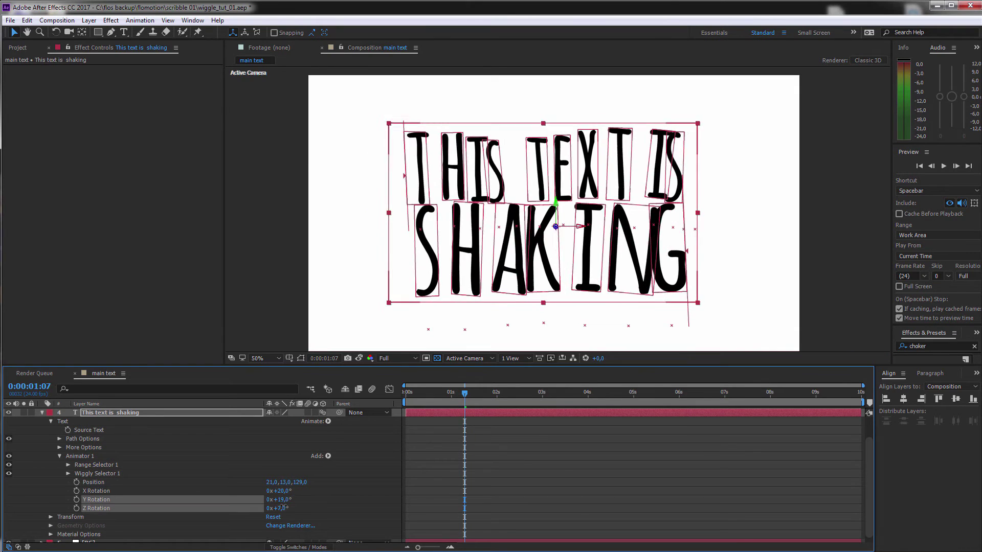
{"action": "key", "text": "space"}
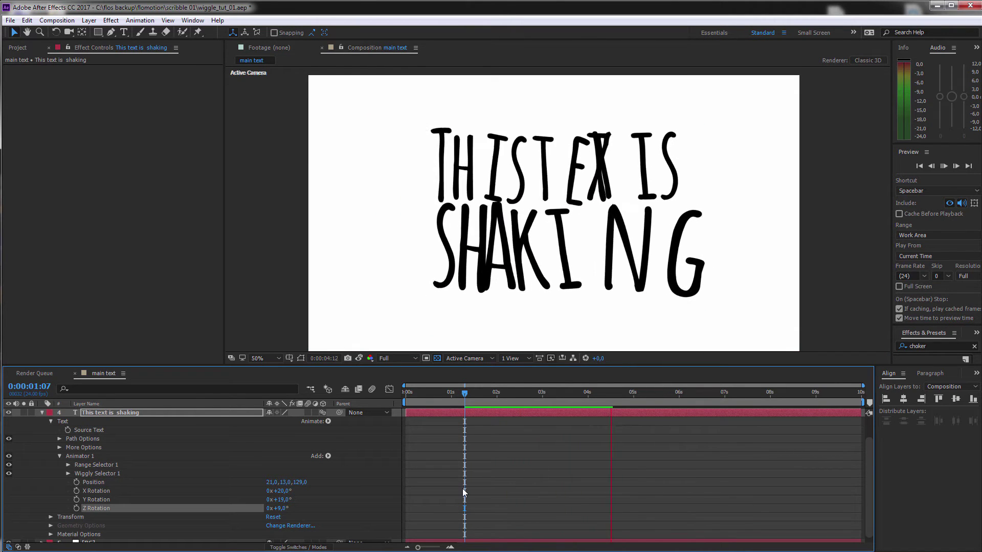
Step: Collapse the text layer's properties and preview the full animation from the first frame
{"action": "left_click", "coordinate": [40, 413]}
{"action": "key", "text": "Home"}
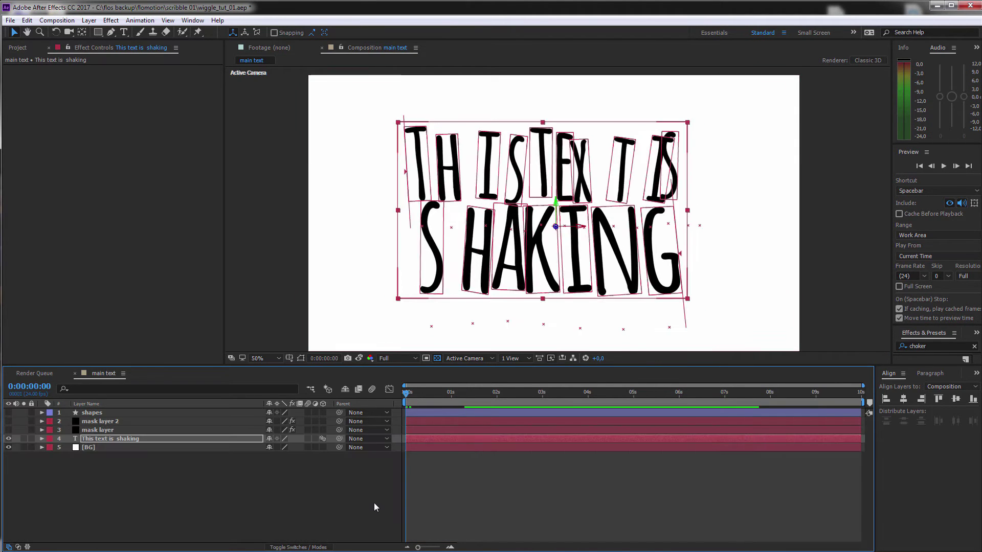
{"action": "left_click", "coordinate": [373, 502]}
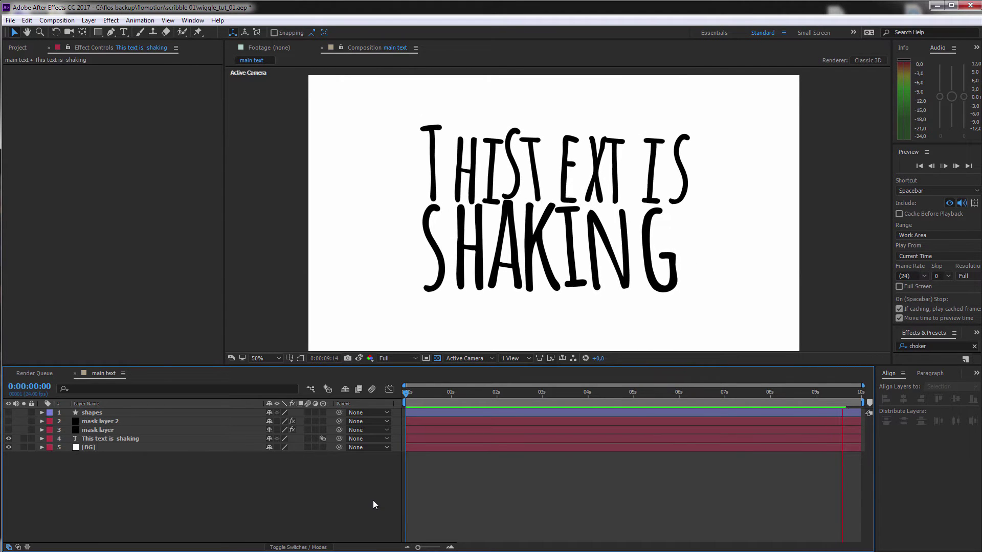
Step: Enable motion blur for the text layer and the composition, and preview the animation from the first frame
{"action": "left_click", "coordinate": [307, 438]}
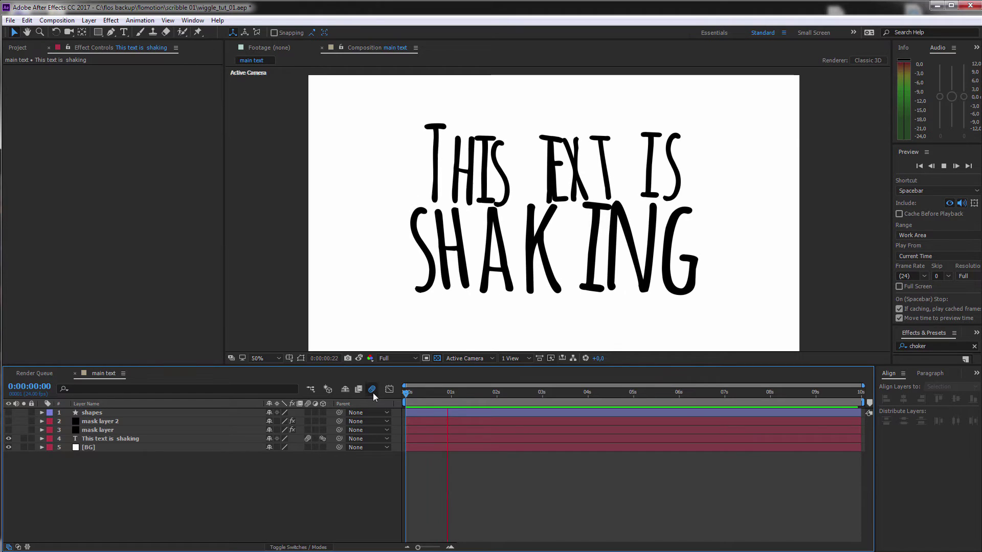
{"action": "left_click", "coordinate": [372, 390]}
{"action": "key", "text": "space"}
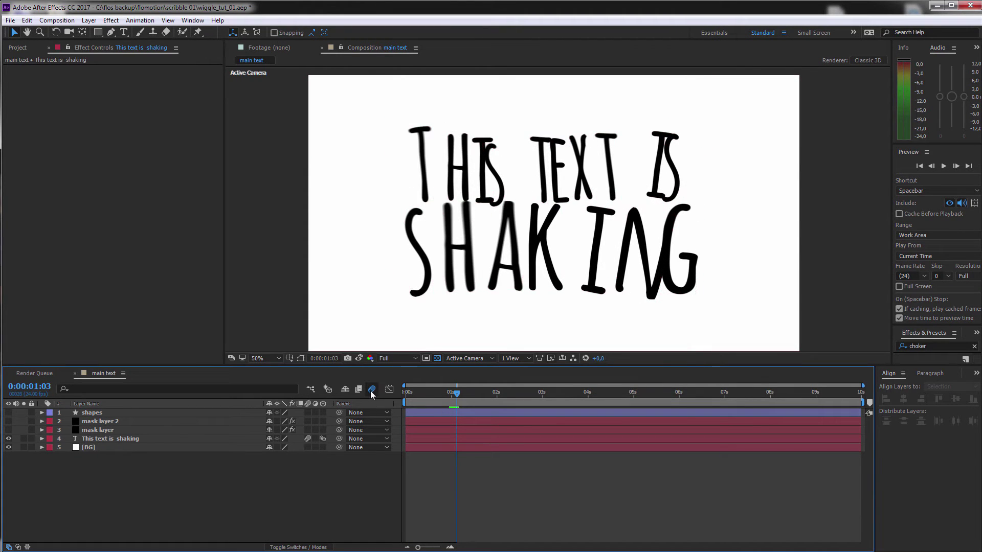
{"action": "left_click", "coordinate": [406, 394]}
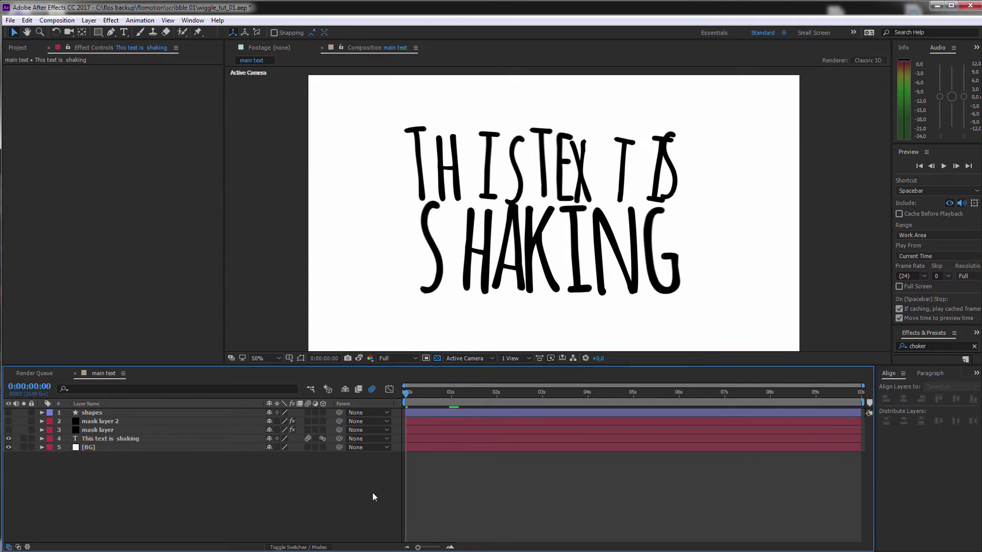
{"action": "left_click_drag", "start_coordinate": [515, 366], "coordinate": [517, 376]}
{"action": "key", "text": "space"}
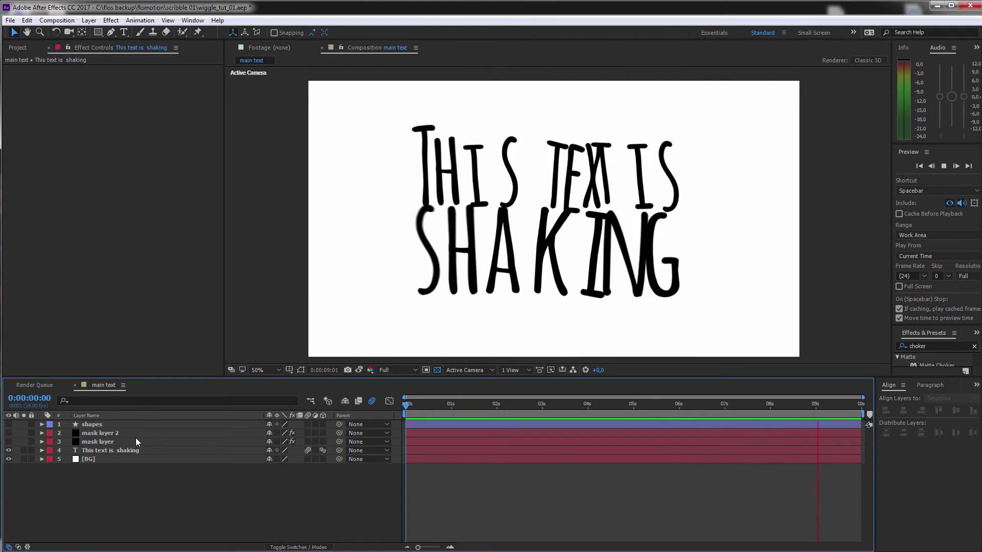
Step: Create a new two-node camera layer with a 32 mm focal length
{"action": "left_click", "coordinate": [550, 216]}
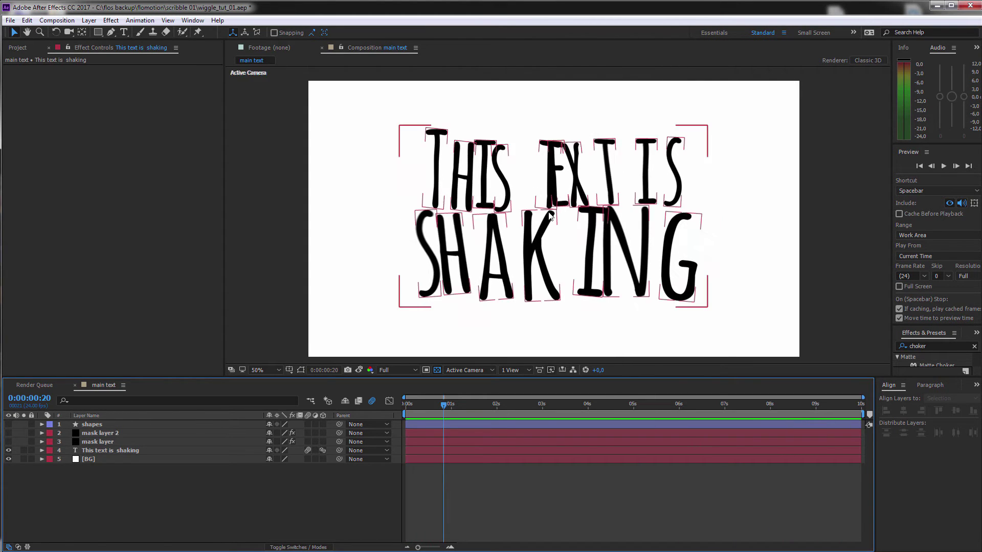
{"action": "left_click", "coordinate": [351, 115]}
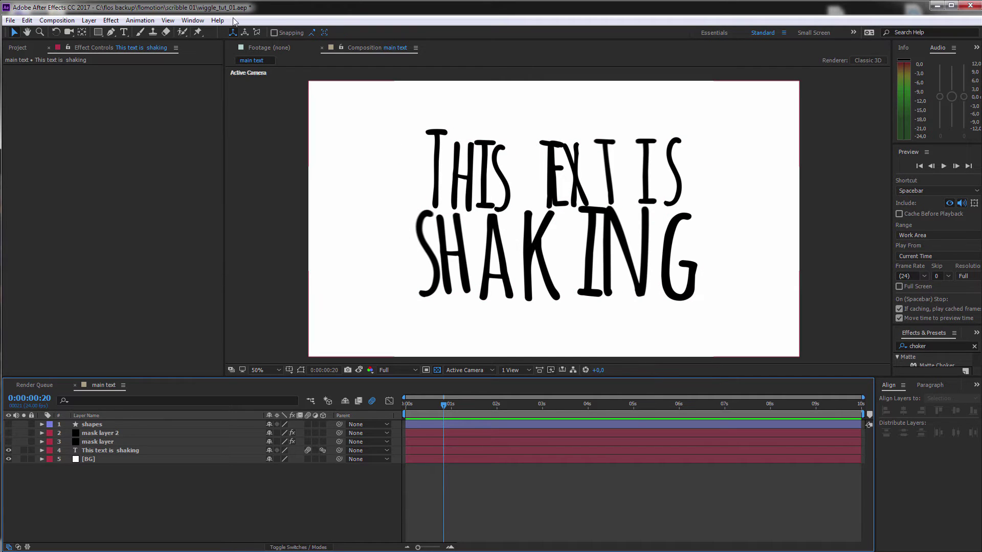
{"action": "left_click", "coordinate": [89, 20]}
{"action": "mouse_move", "coordinate": [104, 32]}
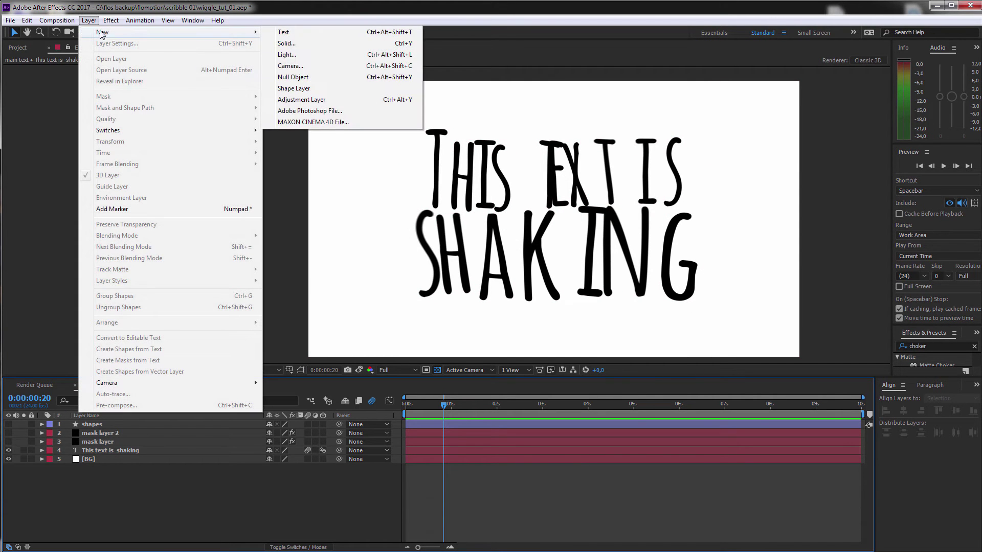
{"action": "left_click", "coordinate": [301, 66]}
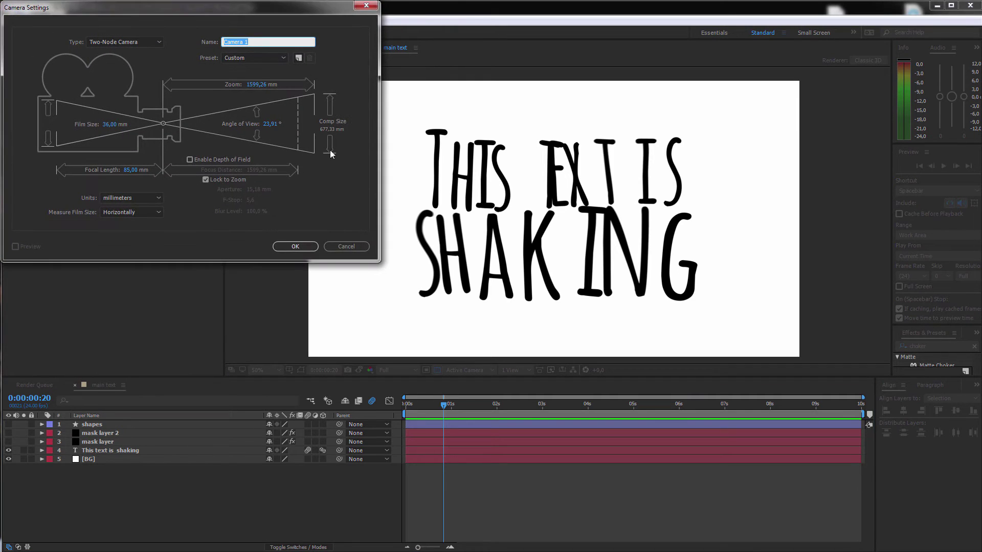
{"action": "left_click", "coordinate": [129, 171]}
{"action": "type", "text": "32"}
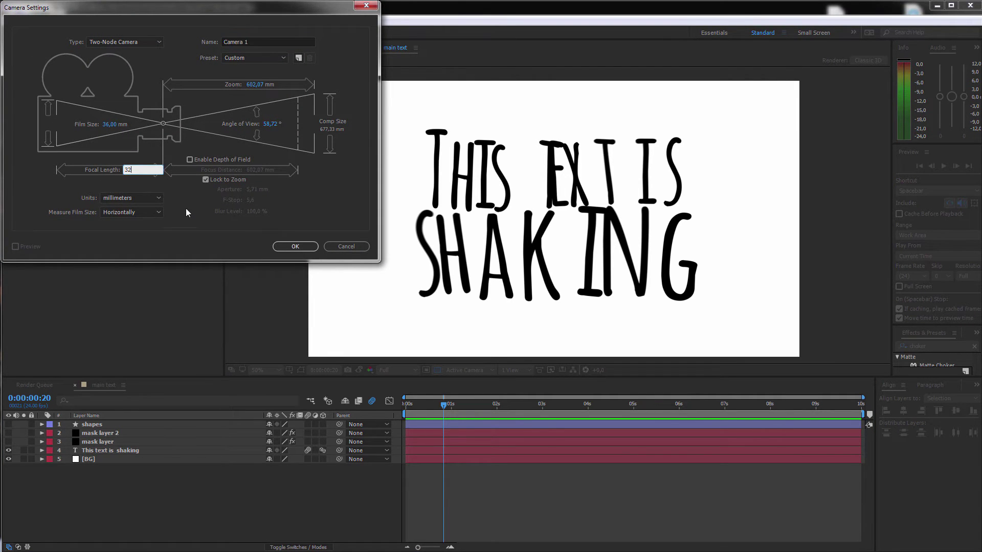
{"action": "left_click", "coordinate": [196, 213]}
{"action": "left_click", "coordinate": [295, 247]}
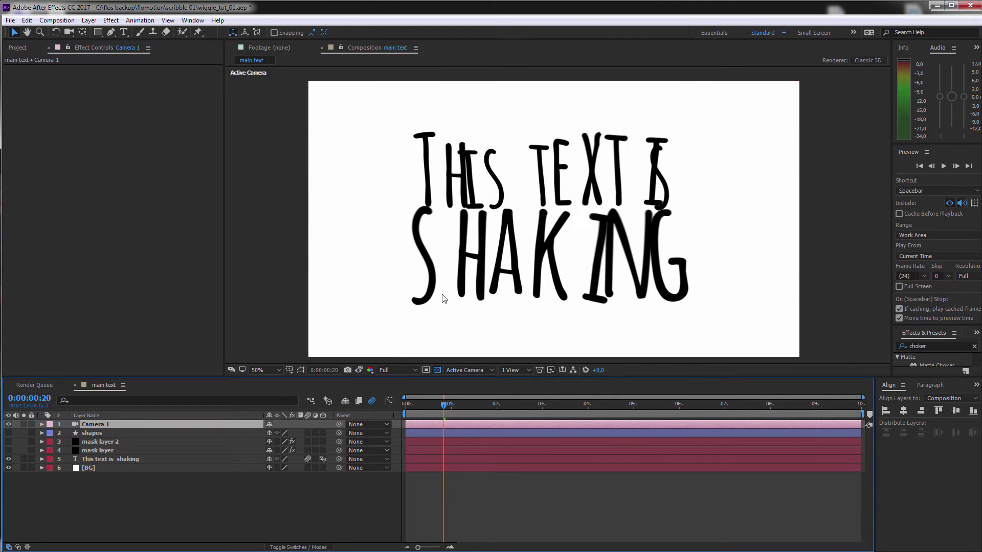
Step: Orbit the camera around the text to view the letters from a tilted angle
{"action": "key", "text": "c"}
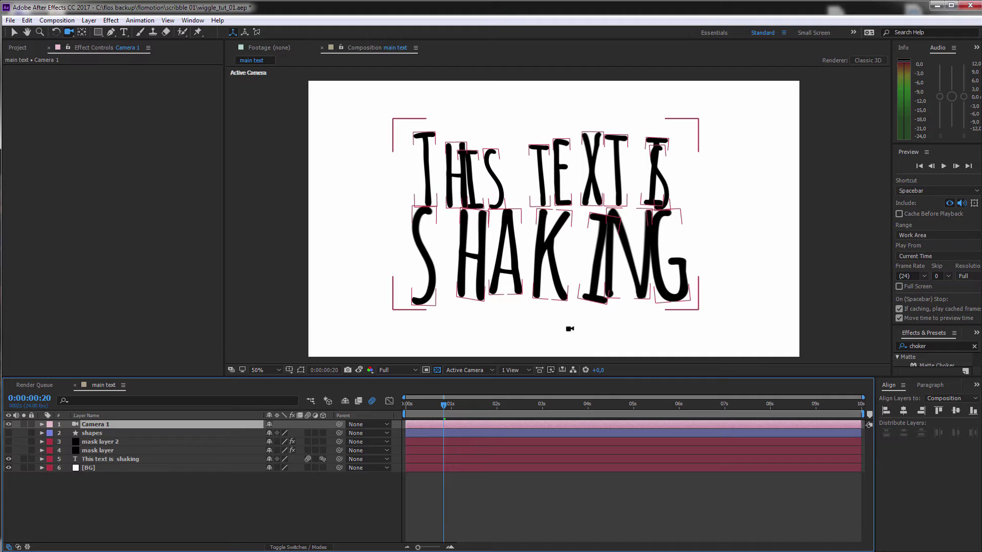
{"action": "key", "text": "c"}
{"action": "left_click_drag", "start_coordinate": [565, 254], "coordinate": [568, 296]}
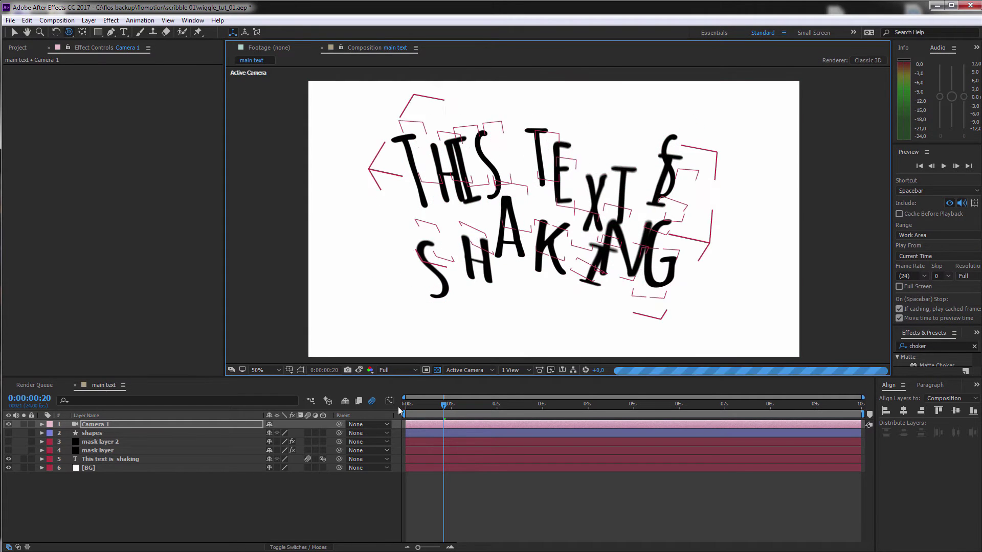
Step: Preview the tilted text animation from the first frame and orbit the camera back toward a more frontal angle
{"action": "key", "text": "Home"}
{"action": "key", "text": "space"}
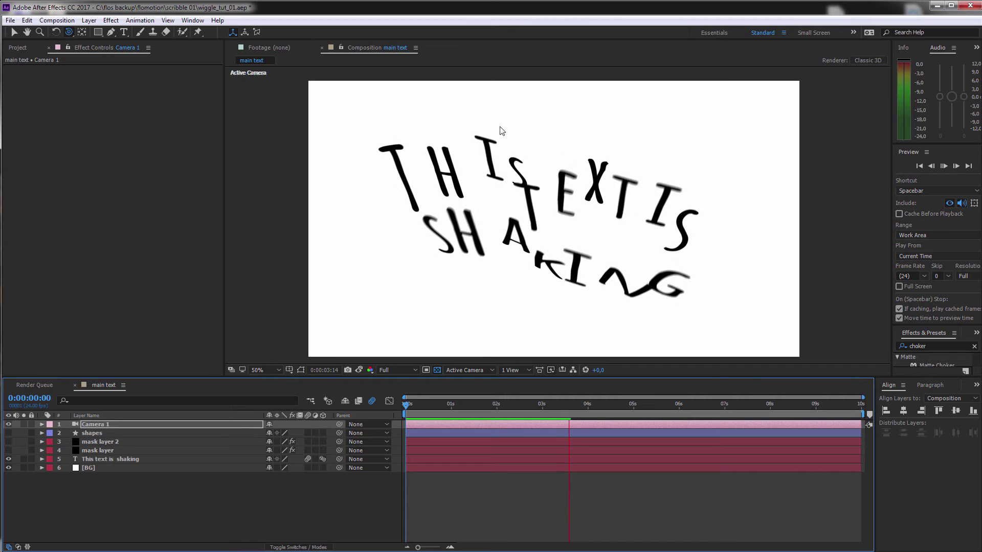
{"action": "key", "text": "space"}
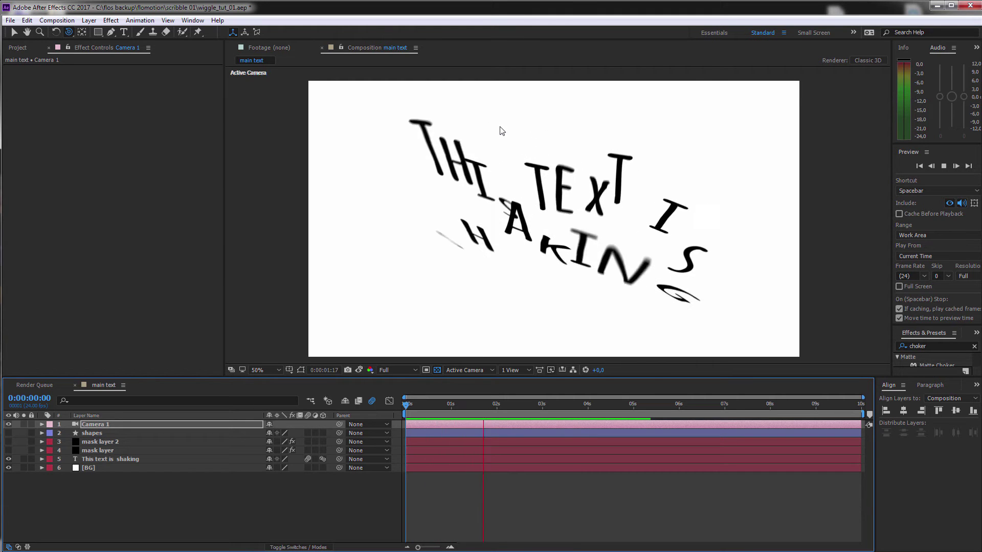
{"action": "key", "text": "space"}
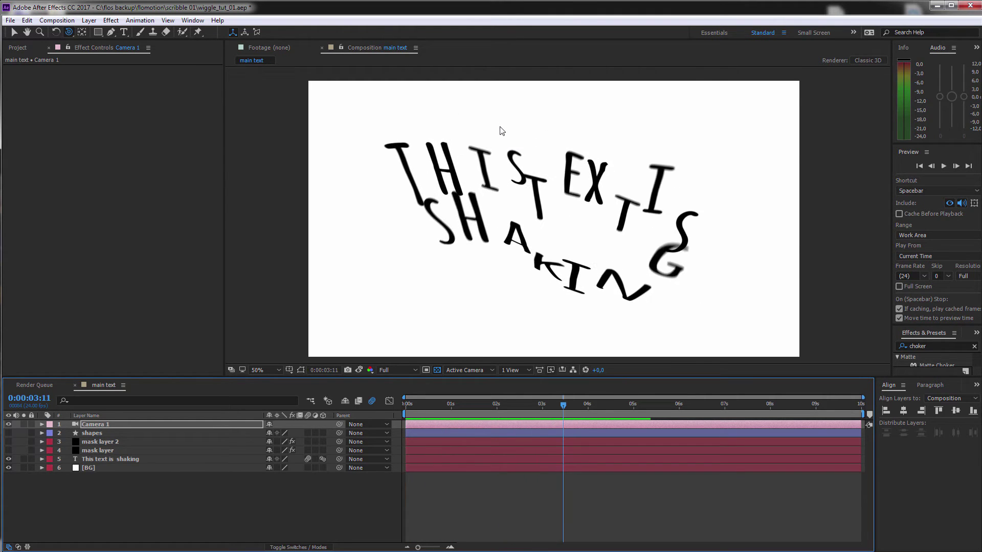
{"action": "left_click_drag", "start_coordinate": [501, 130], "coordinate": [604, 205]}
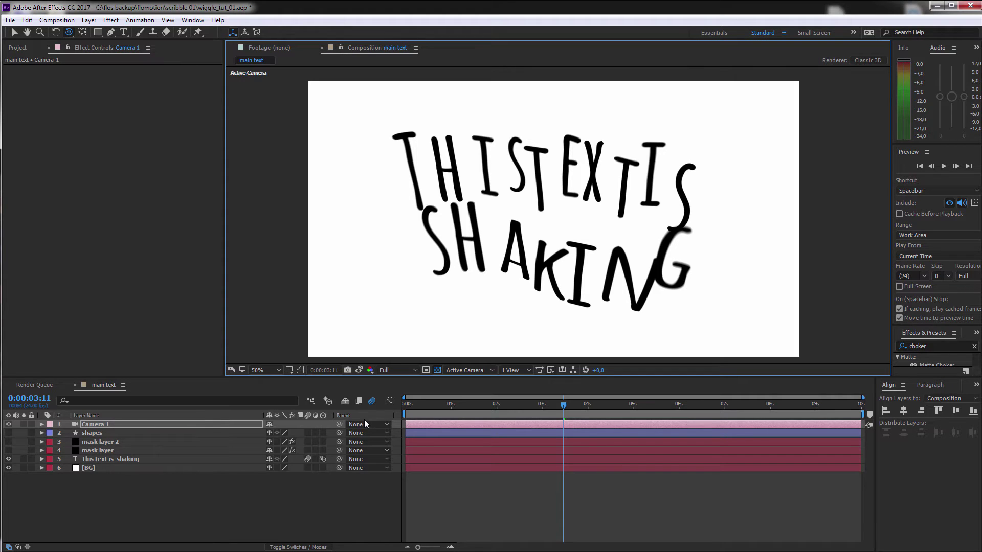
Step: Hide the camera and the text layer, and show the shapes layer
{"action": "left_click", "coordinate": [8, 424]}
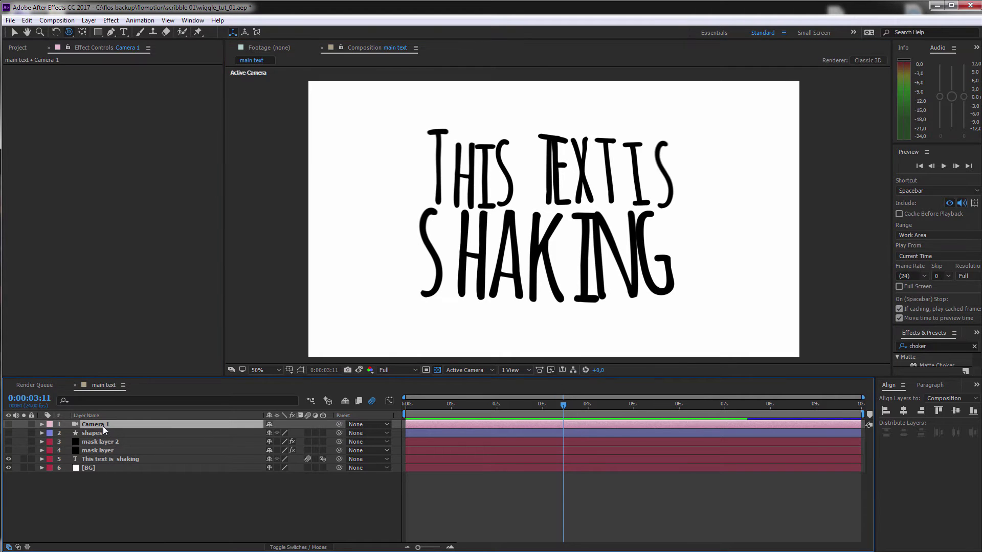
{"action": "left_click", "coordinate": [109, 459]}
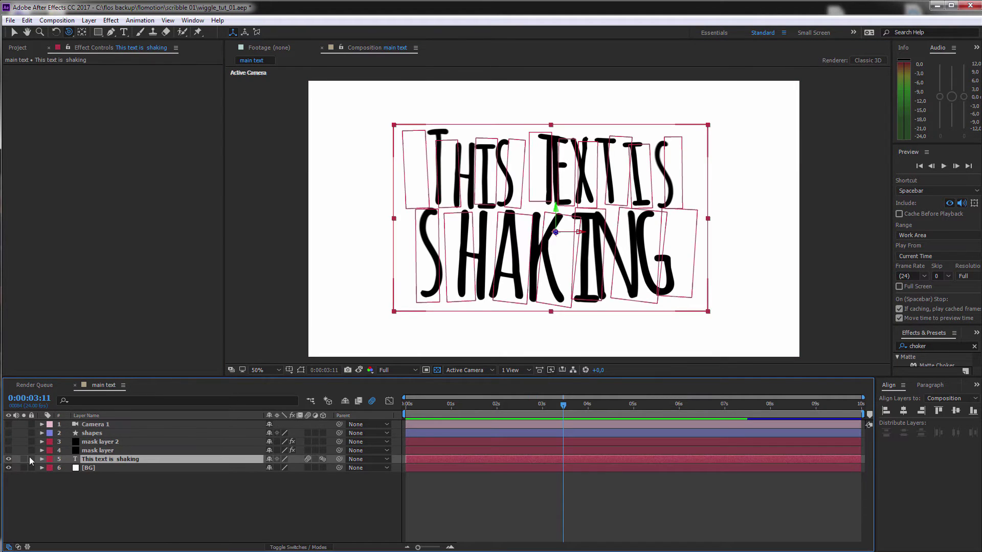
{"action": "left_click", "coordinate": [8, 460]}
{"action": "left_click", "coordinate": [107, 433]}
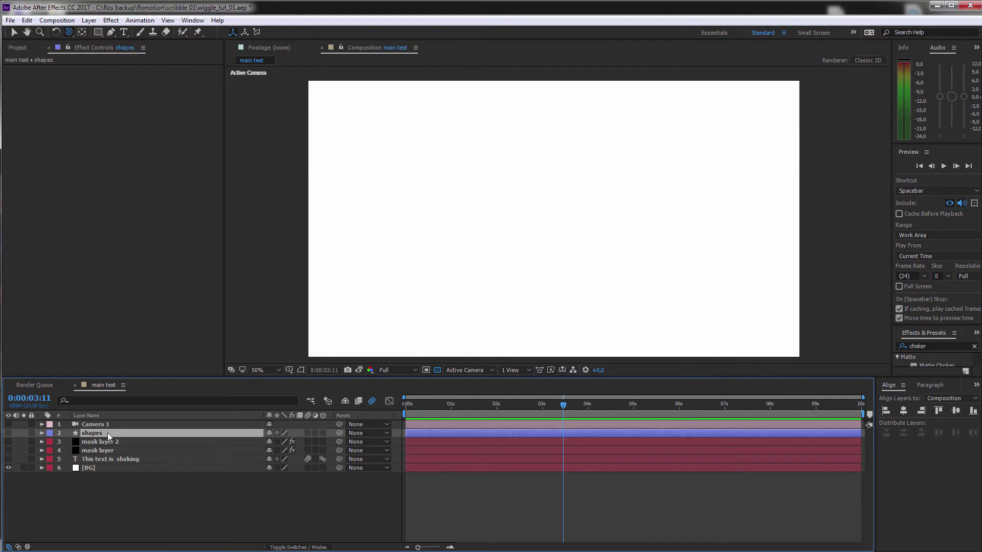
{"action": "left_click", "coordinate": [9, 433]}
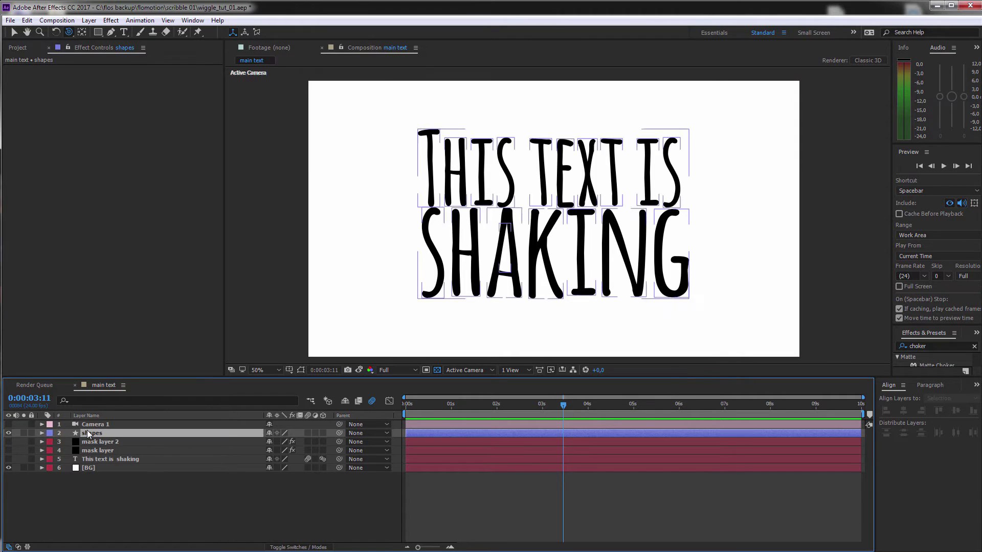
Step: Expand the contents of the shapes layer and add a Wiggle Paths operator that affects all letters
{"action": "left_click", "coordinate": [43, 433]}
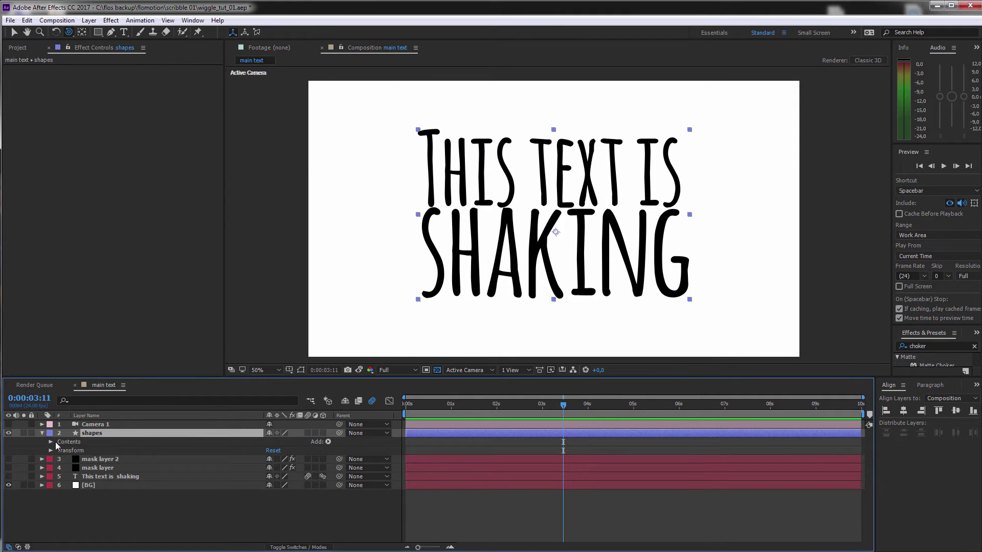
{"action": "left_click", "coordinate": [53, 443]}
{"action": "left_click", "coordinate": [52, 442]}
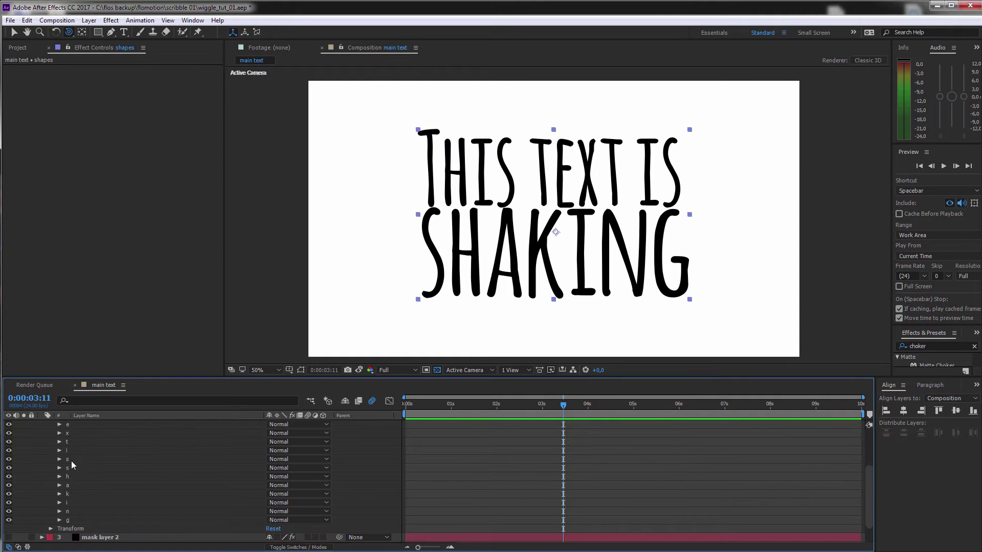
{"action": "scroll", "coordinate": [72, 444], "scroll_direction": "down", "scroll_amount": 1}
{"action": "scroll", "coordinate": [72, 441], "scroll_direction": "down", "scroll_amount": 2}
{"action": "scroll", "coordinate": [72, 441], "scroll_direction": "up", "scroll_amount": 3}
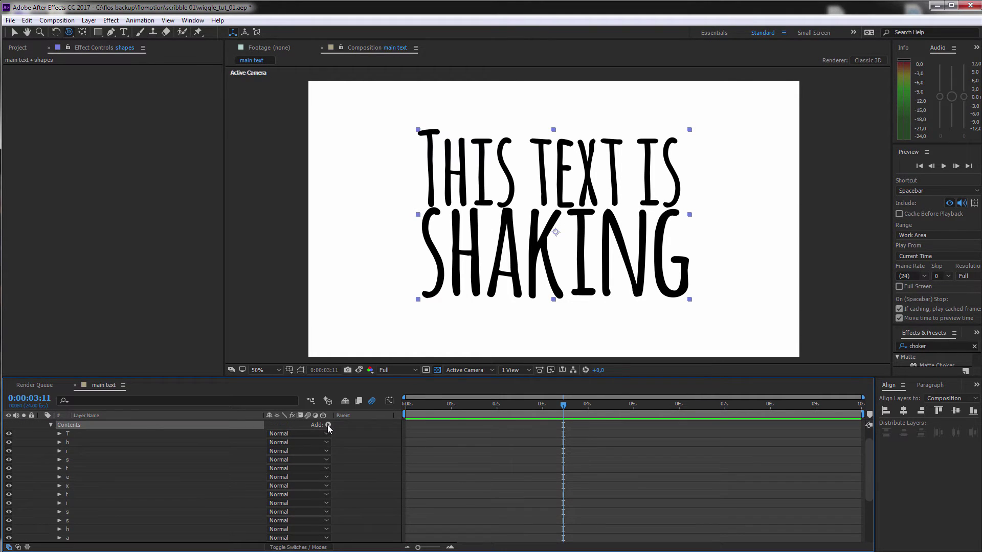
{"action": "left_click", "coordinate": [328, 425]}
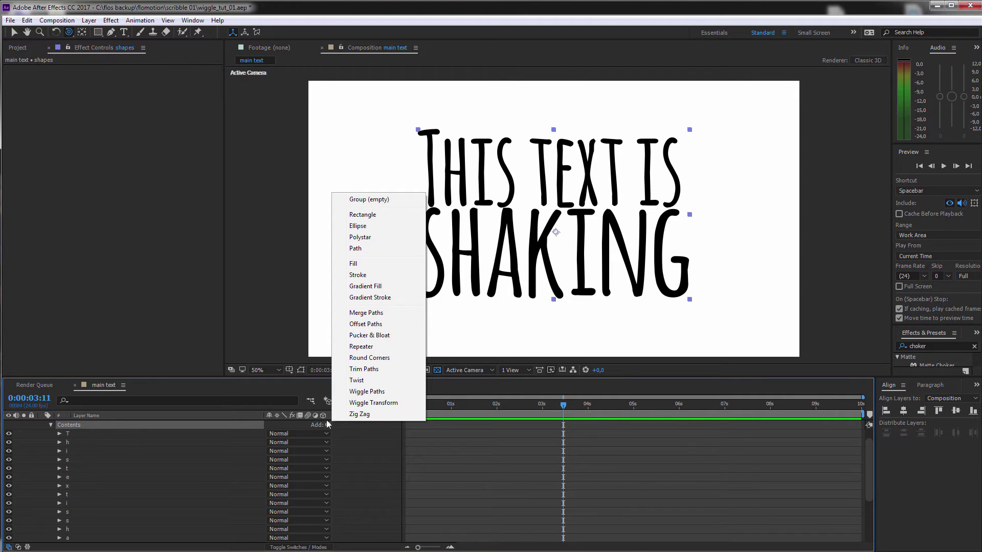
{"action": "left_click", "coordinate": [366, 391]}
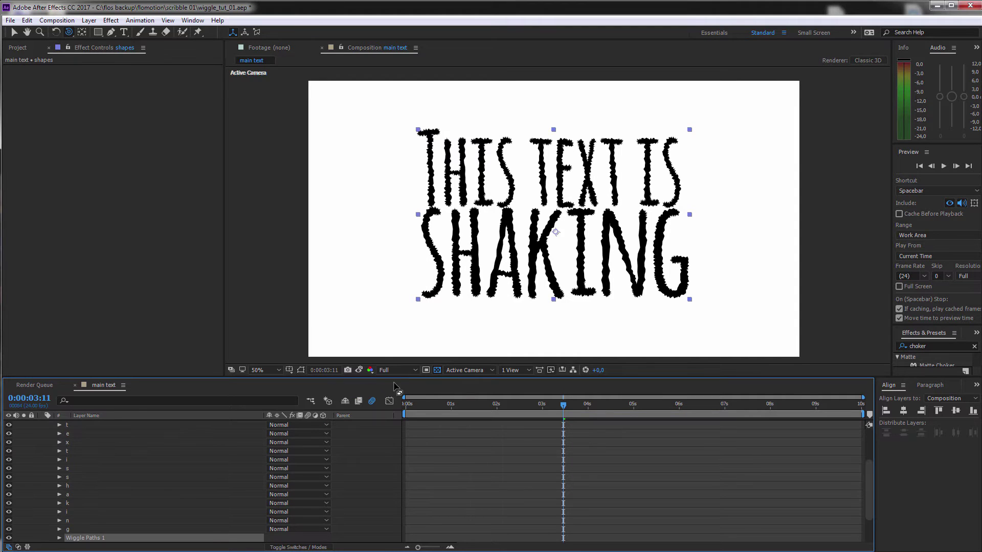
Step: Set Wiggle Paths to Size 5, Detail 2 and Smooth points
{"action": "key", "text": "/"}
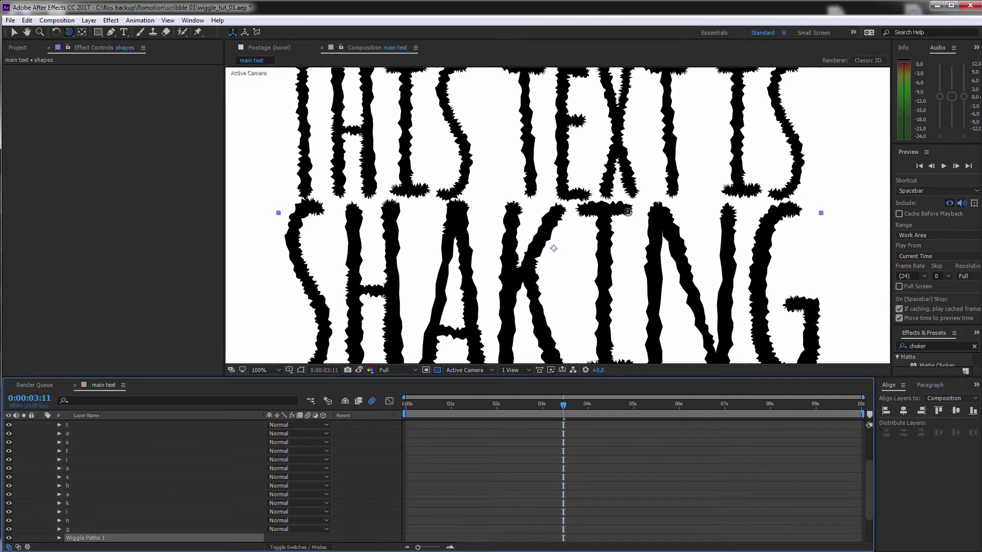
{"action": "left_click", "coordinate": [59, 537]}
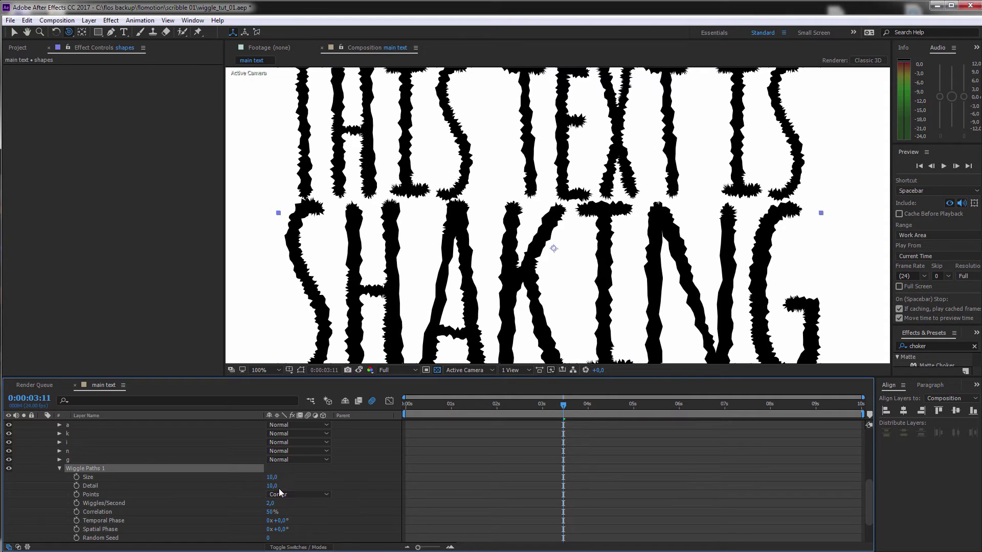
{"action": "mouse_move", "coordinate": [273, 486]}
{"action": "left_mouse_down"}
{"action": "mouse_move", "coordinate": [267, 477]}
{"action": "mouse_move", "coordinate": [276, 486]}
{"action": "mouse_move", "coordinate": [266, 486]}
{"action": "mouse_move", "coordinate": [272, 477]}
{"action": "mouse_move", "coordinate": [268, 486]}
{"action": "left_mouse_up"}
{"action": "left_click", "coordinate": [298, 494]}
{"action": "left_click", "coordinate": [298, 517]}
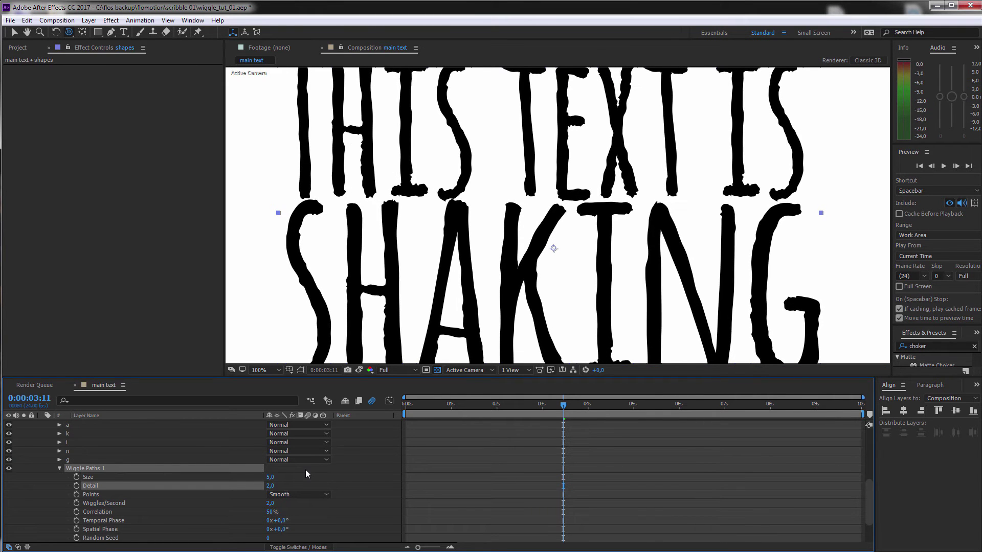
Step: Preview the wiggling letter outlines from the first frame and inspect their edges at 100% magnification
{"action": "scroll", "coordinate": [595, 269], "scroll_direction": "down", "scroll_amount": 2}
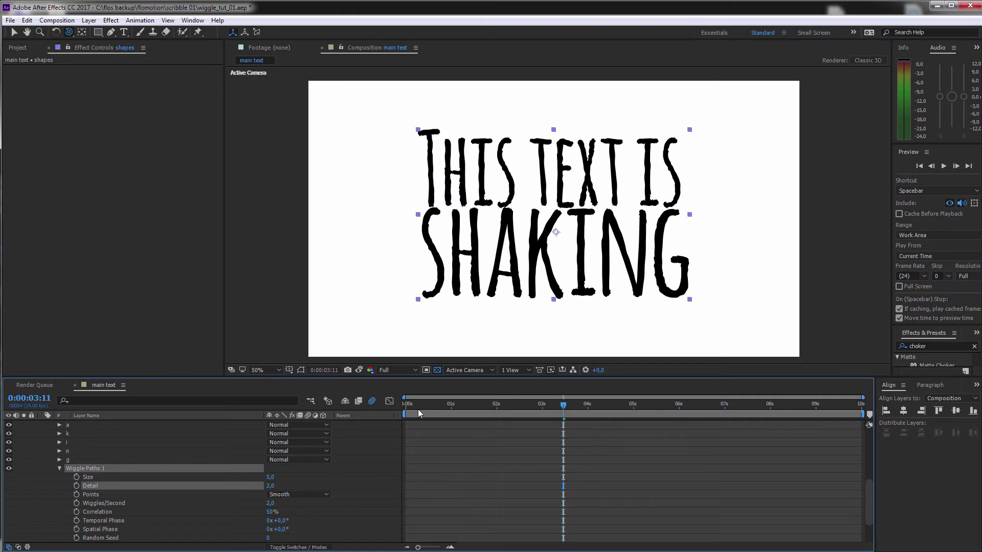
{"action": "key", "text": "Home"}
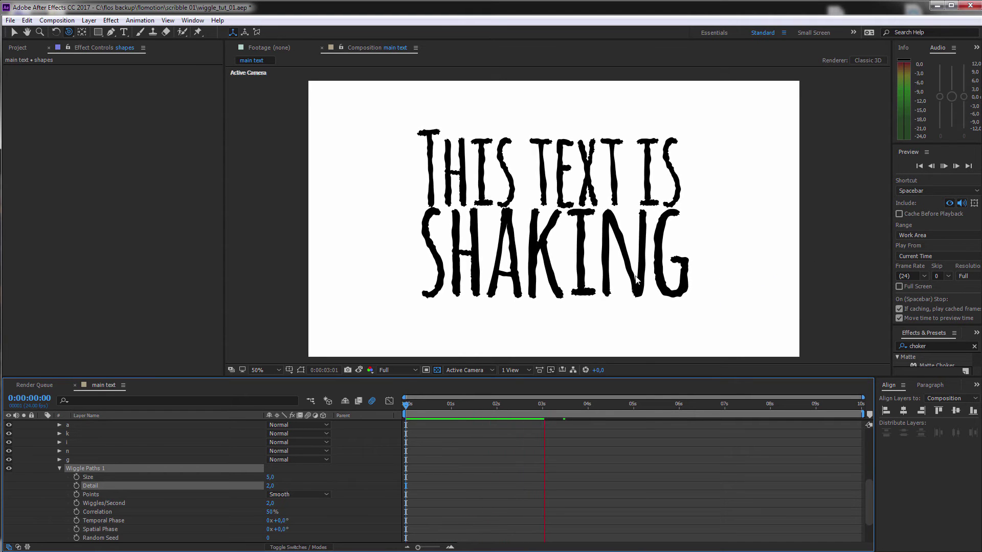
{"action": "key", "text": "period"}
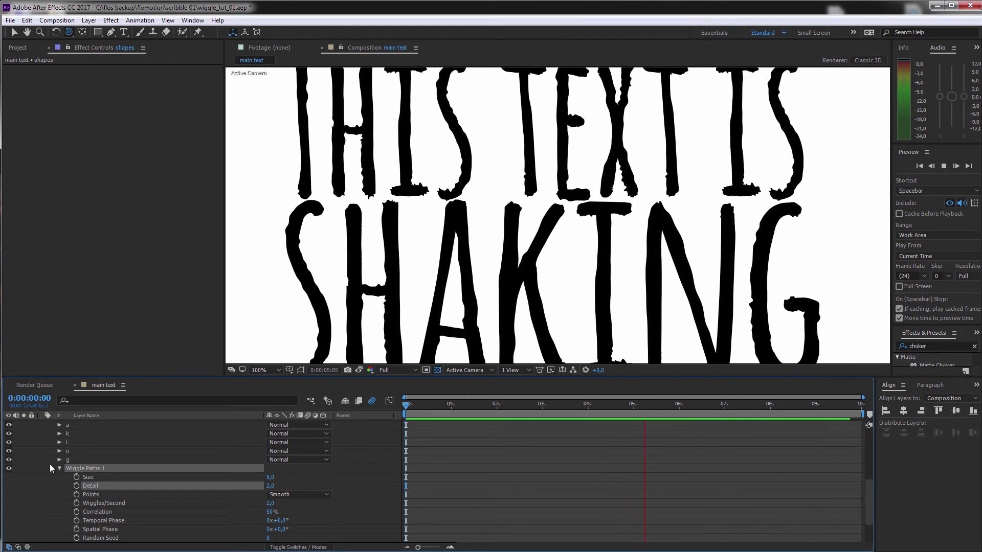
Step: Stop the preview, collapse Wiggle Paths and apply the Simple Choker effect to the shapes layer
{"action": "key", "text": "space"}
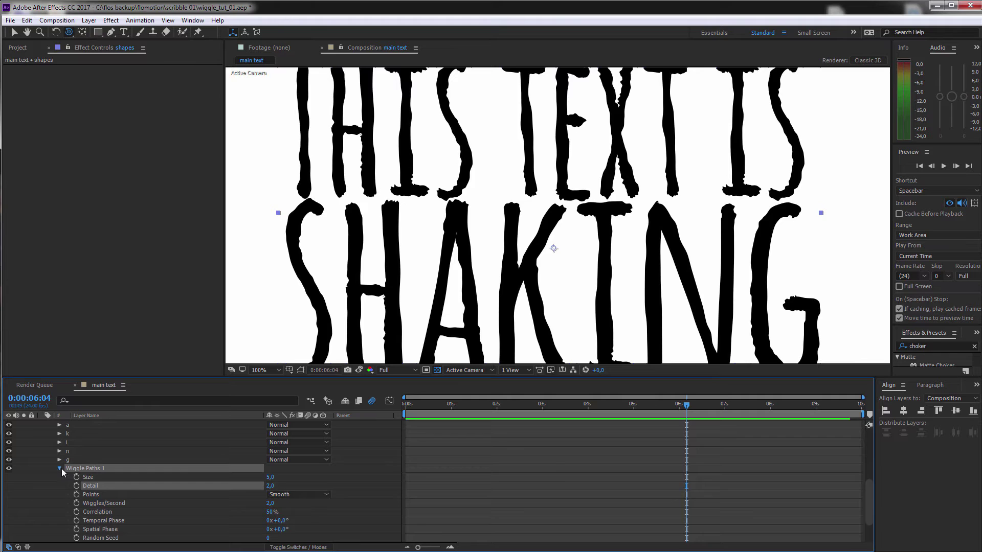
{"action": "left_click", "coordinate": [59, 469]}
{"action": "left_click", "coordinate": [937, 347]}
{"action": "scroll", "coordinate": [941, 364], "scroll_direction": "down", "scroll_amount": 1}
{"action": "left_click", "coordinate": [942, 362]}
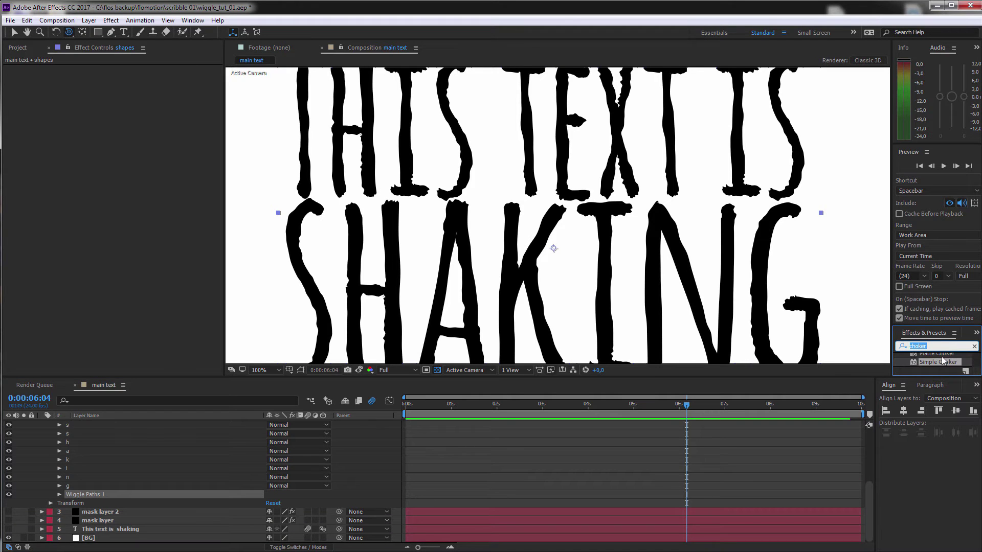
{"action": "left_click_drag", "start_coordinate": [943, 363], "coordinate": [611, 433]}
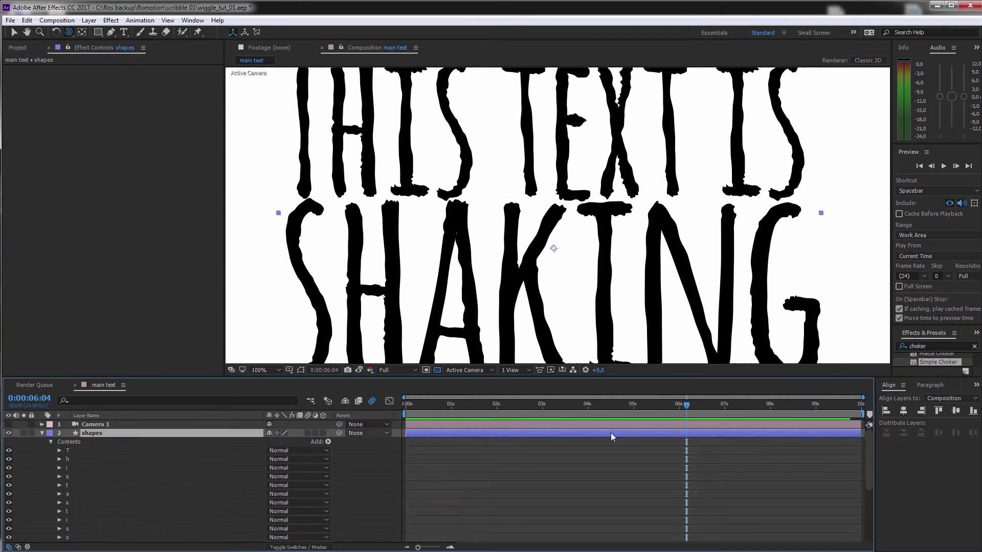
{"action": "left_click_drag", "start_coordinate": [934, 361], "coordinate": [168, 434]}
Step: Set Simple Choker's Choke Matte to -10 on the shapes layer
{"action": "left_click_drag", "start_coordinate": [128, 87], "coordinate": [82, 87]}
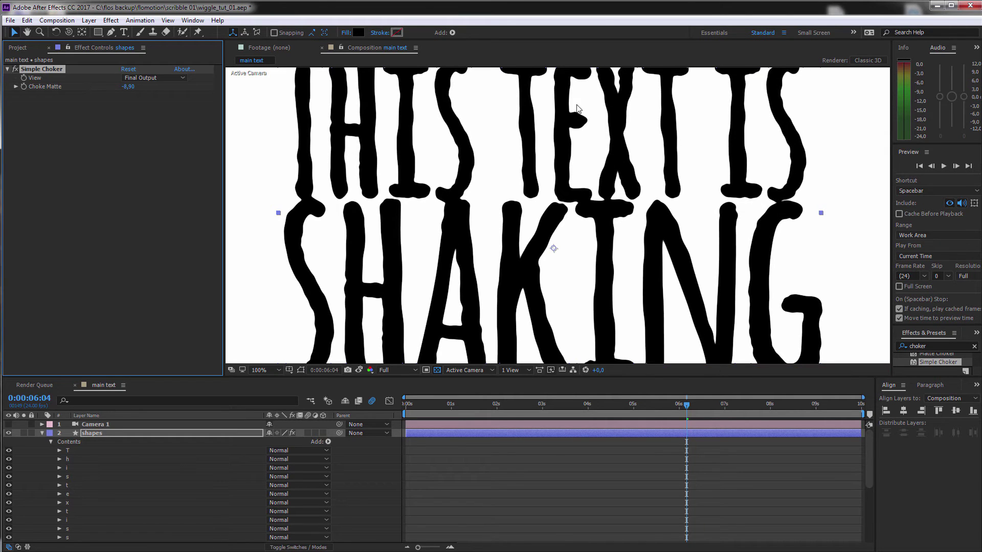
{"action": "key", "text": "alt+slash"}
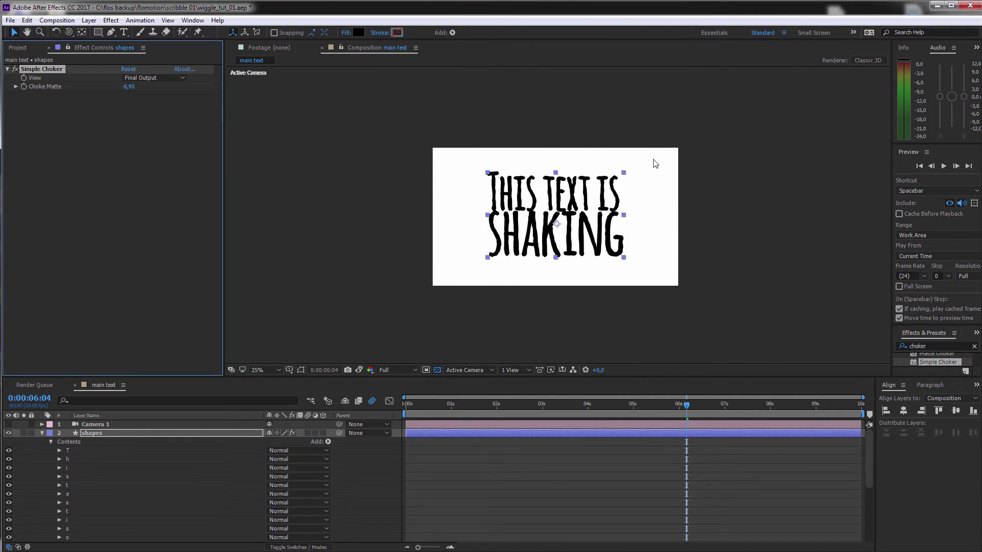
{"action": "left_click", "coordinate": [131, 86]}
{"action": "type", "text": "-"}
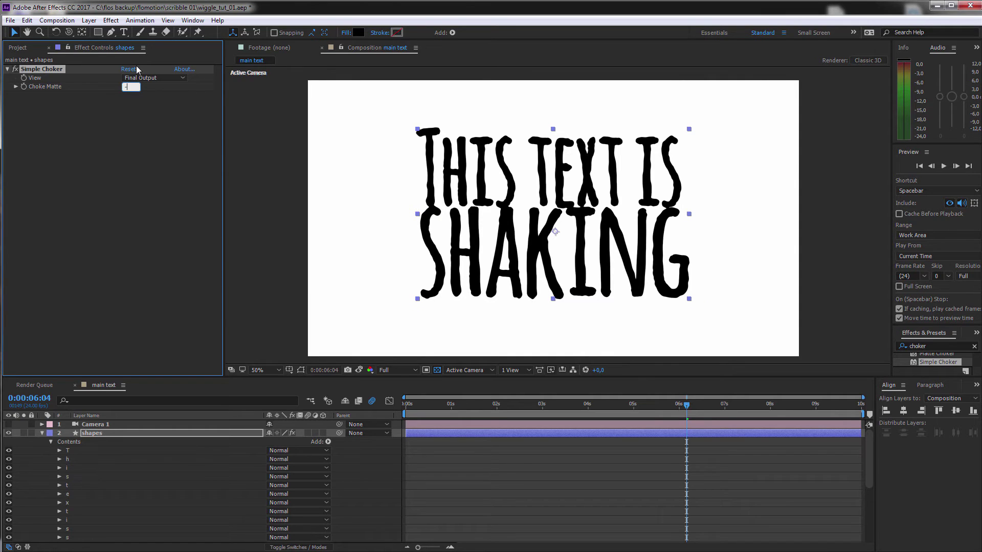
{"action": "type", "text": "10"}
{"action": "key", "text": "Return"}
Step: Duplicate the Simple Choker and set the copy's Choke Matte to 7.20
{"action": "key", "text": "ctrl+d"}
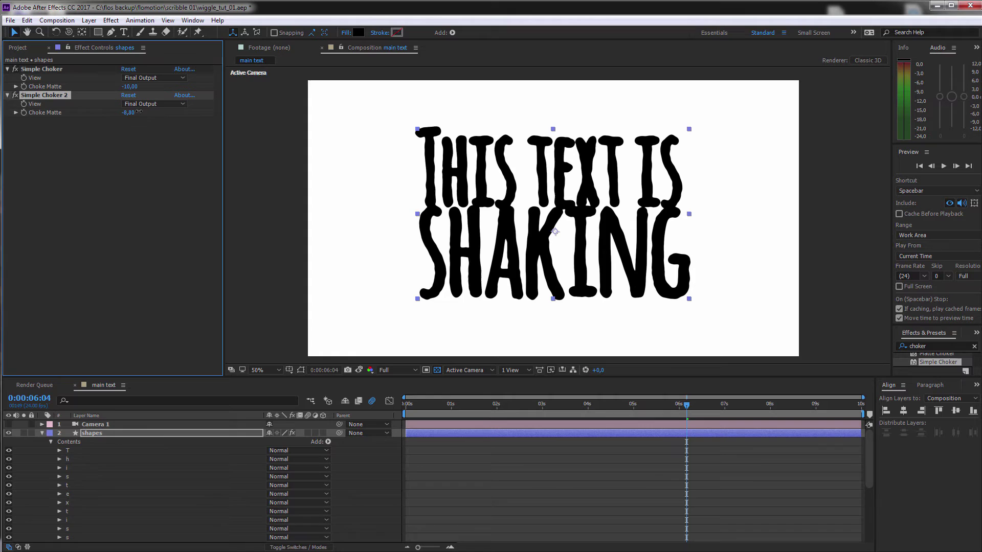
{"action": "left_click_drag", "start_coordinate": [146, 111], "coordinate": [221, 113]}
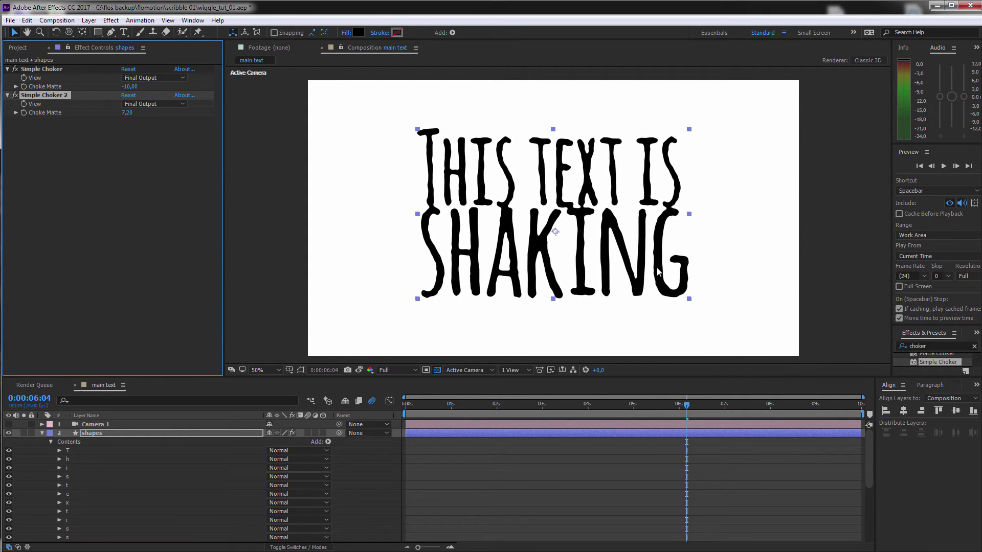
{"action": "key", "text": "period"}
Step: Preview the choked lettering from the first frame, checking the smoothed edges at 100% magnification
{"action": "left_click", "coordinate": [407, 407]}
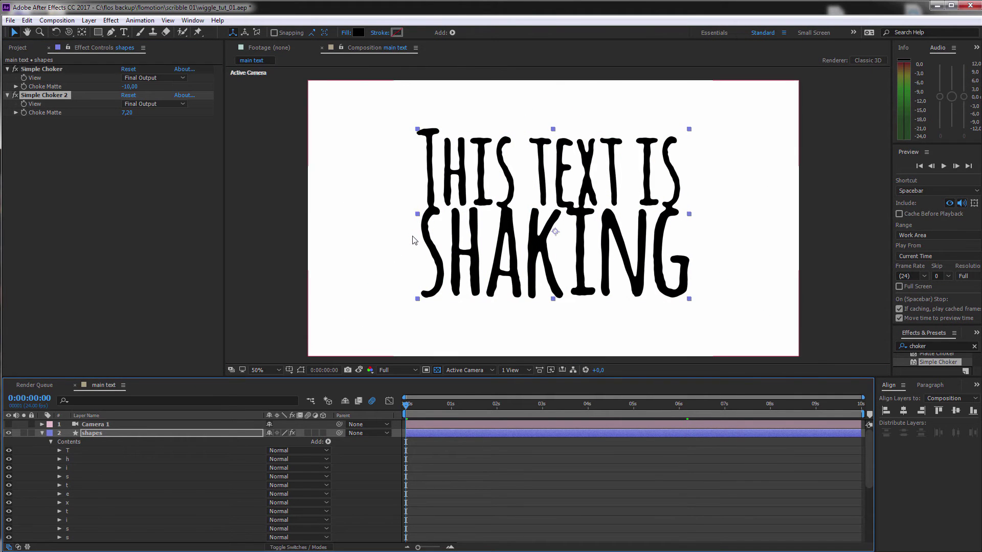
{"action": "key", "text": "space"}
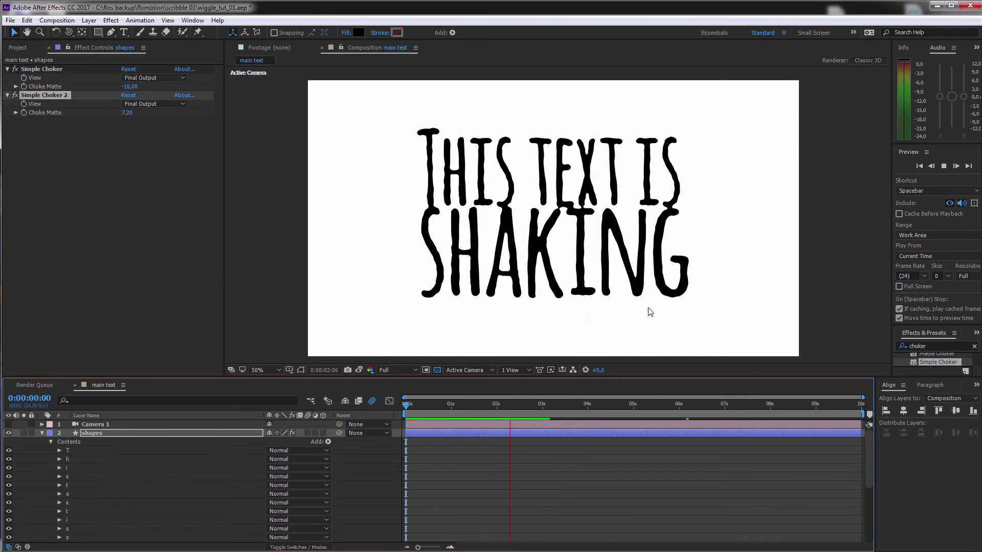
{"action": "key", "text": "slash"}
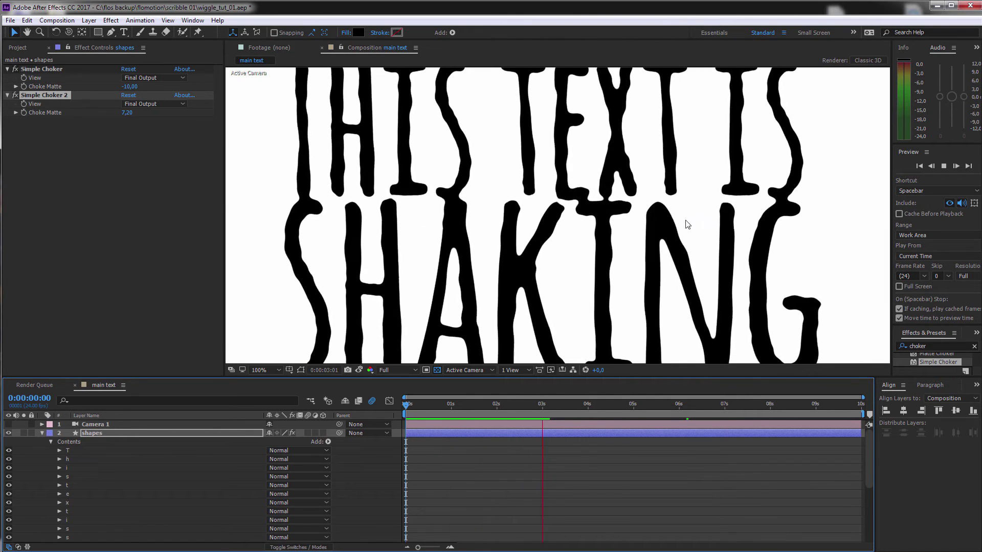
{"action": "key", "text": "comma"}
{"action": "key", "text": "space"}
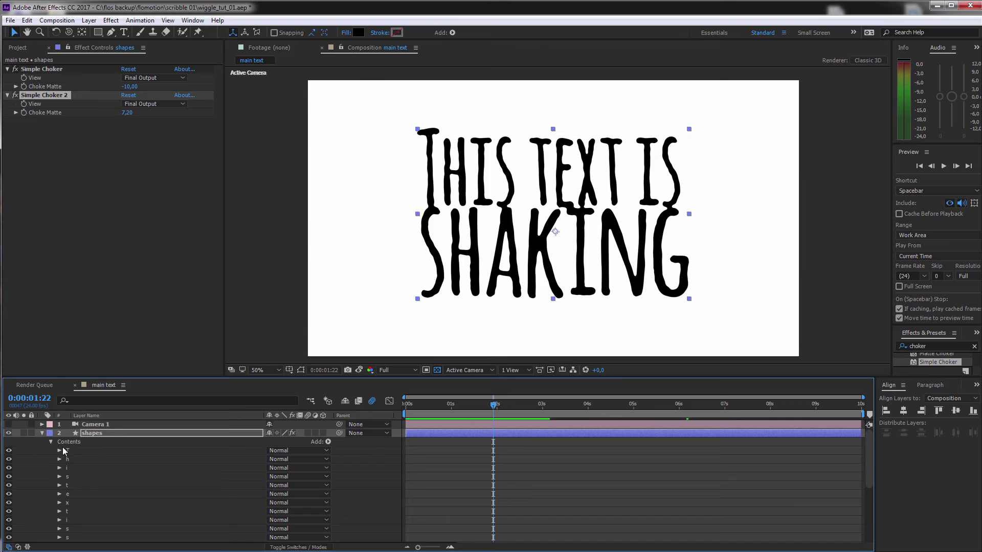
Step: Add a Twist operator to the shapes layer and set its Angle to 19 and Center to 21, 0
{"action": "left_click", "coordinate": [328, 442]}
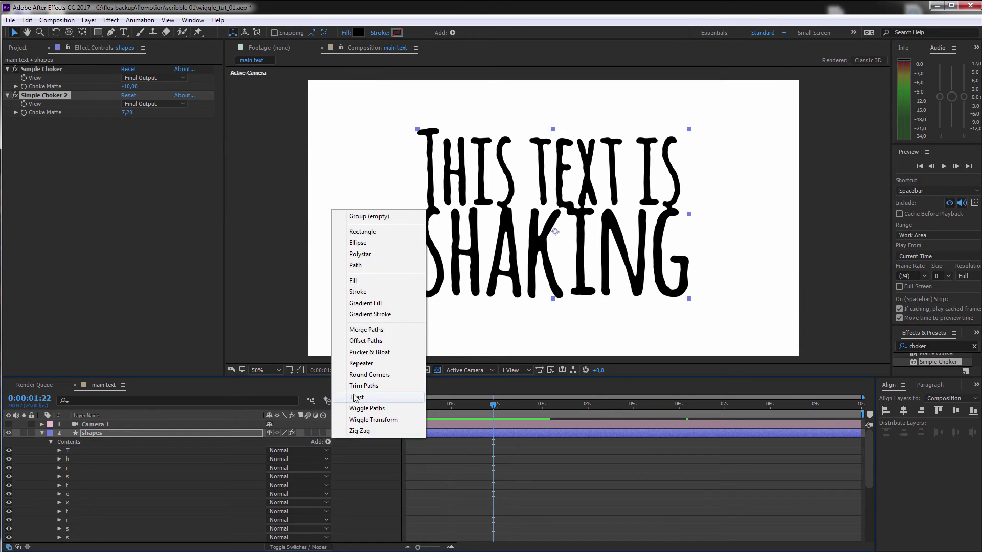
{"action": "left_click", "coordinate": [357, 397]}
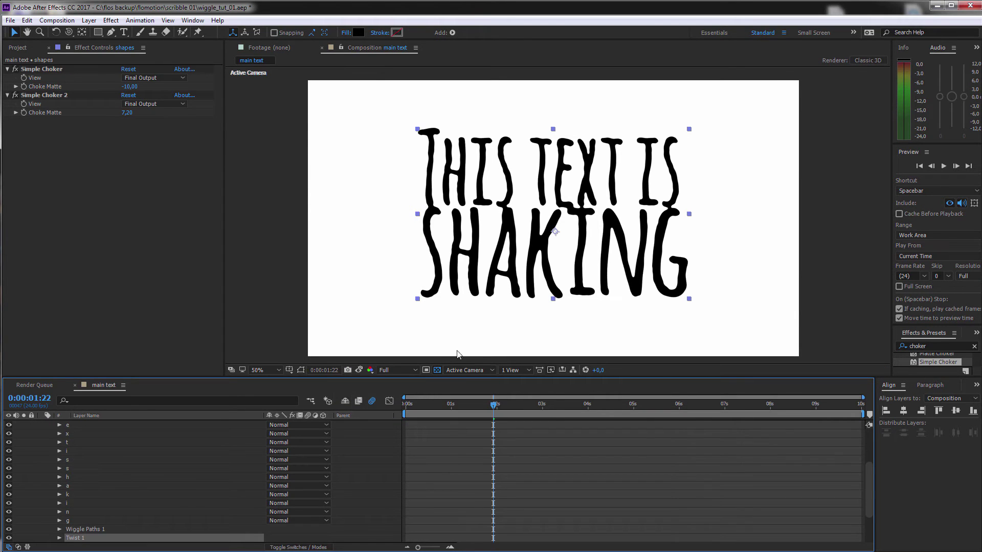
{"action": "left_click", "coordinate": [59, 538]}
{"action": "scroll", "coordinate": [153, 512], "scroll_direction": "down", "scroll_amount": 1}
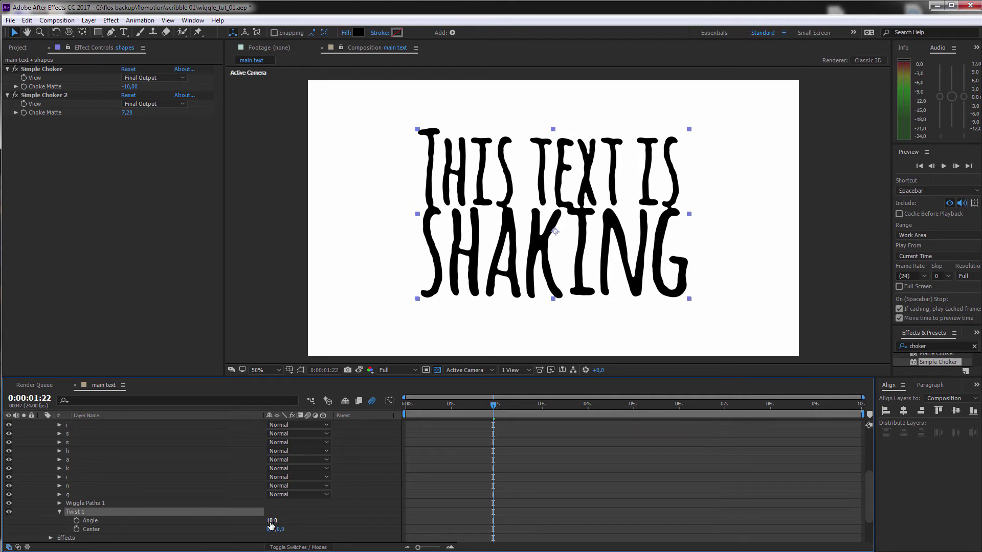
{"action": "left_click_drag", "start_coordinate": [271, 525], "coordinate": [268, 526]}
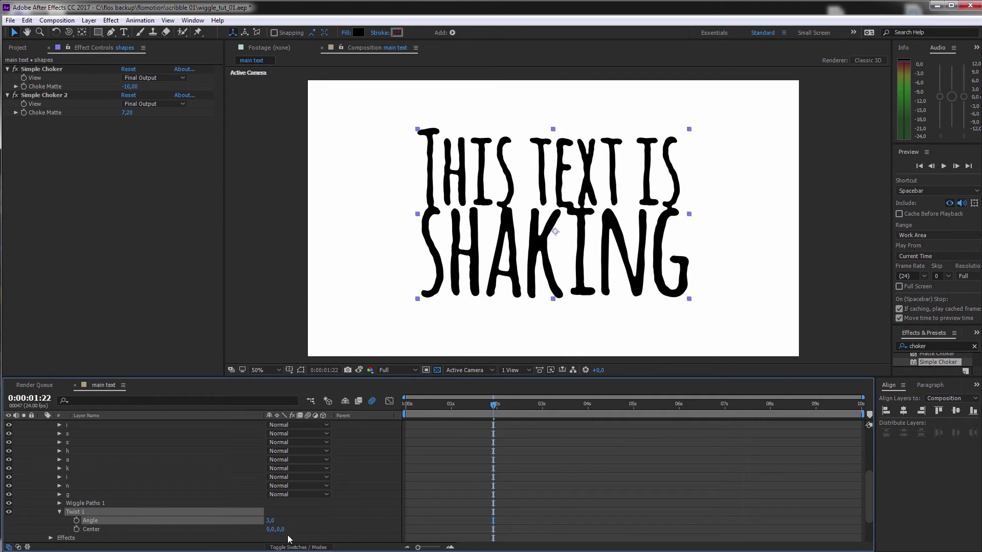
{"action": "left_click_drag", "start_coordinate": [270, 529], "coordinate": [280, 521]}
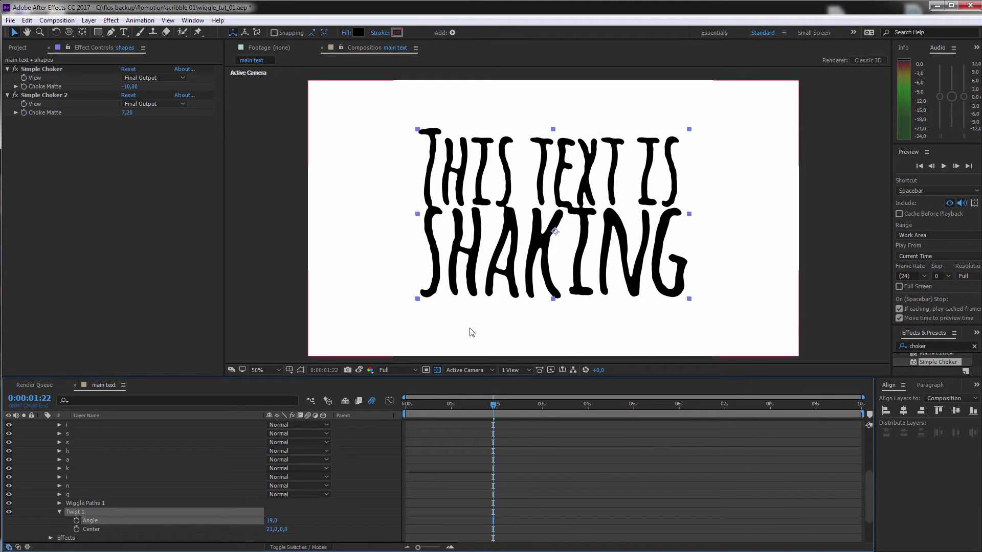
Step: Find the Turbulent Displace effect, apply it to the shapes layer and move it above both Simple Chokers
{"action": "left_click", "coordinate": [934, 346]}
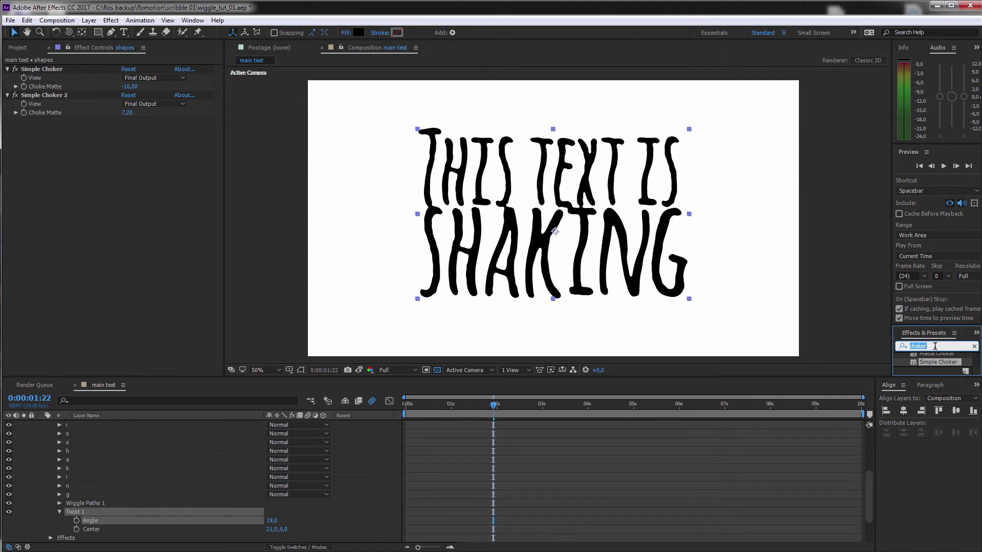
{"action": "type", "text": "tur"}
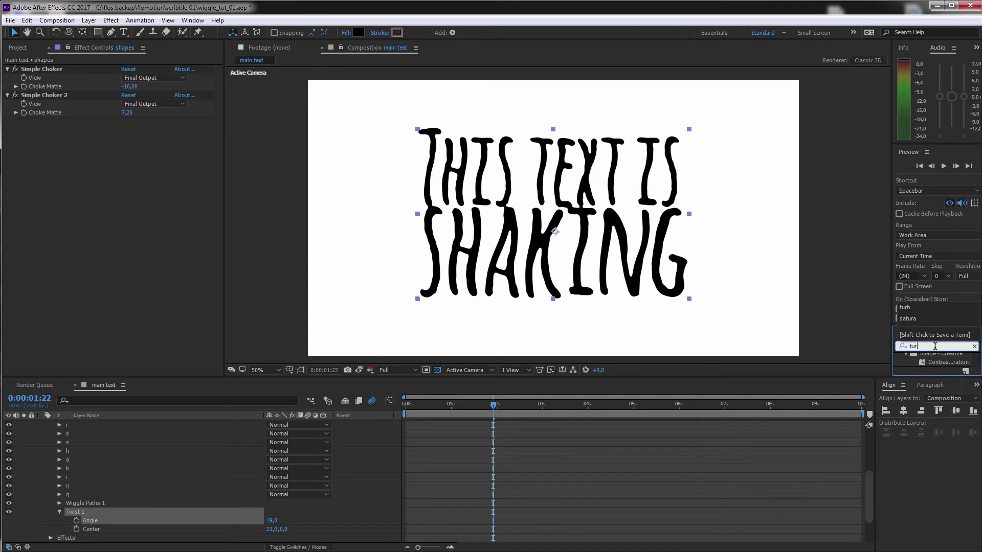
{"action": "type", "text": "bulent"}
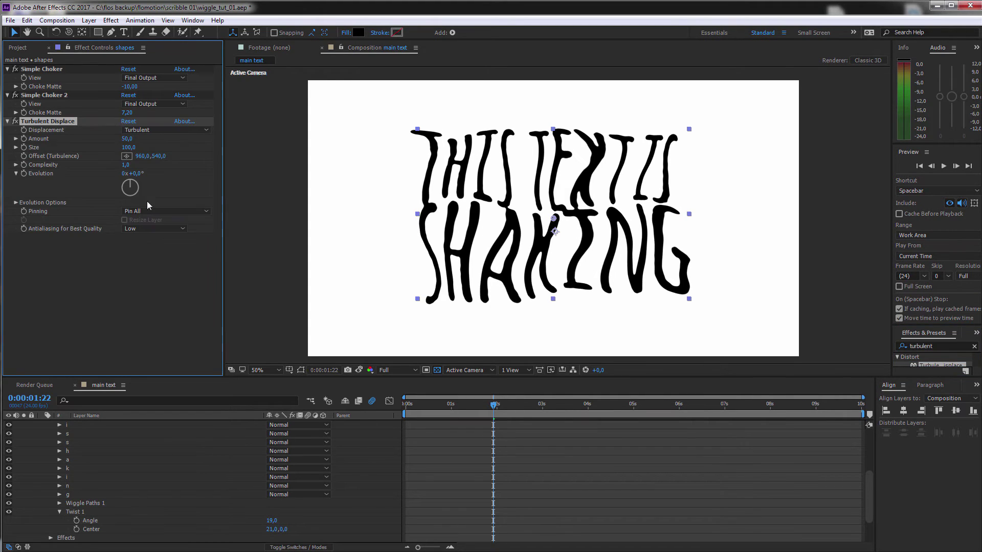
{"action": "left_click_drag", "start_coordinate": [939, 365], "coordinate": [695, 153]}
{"action": "left_click_drag", "start_coordinate": [45, 122], "coordinate": [51, 73]}
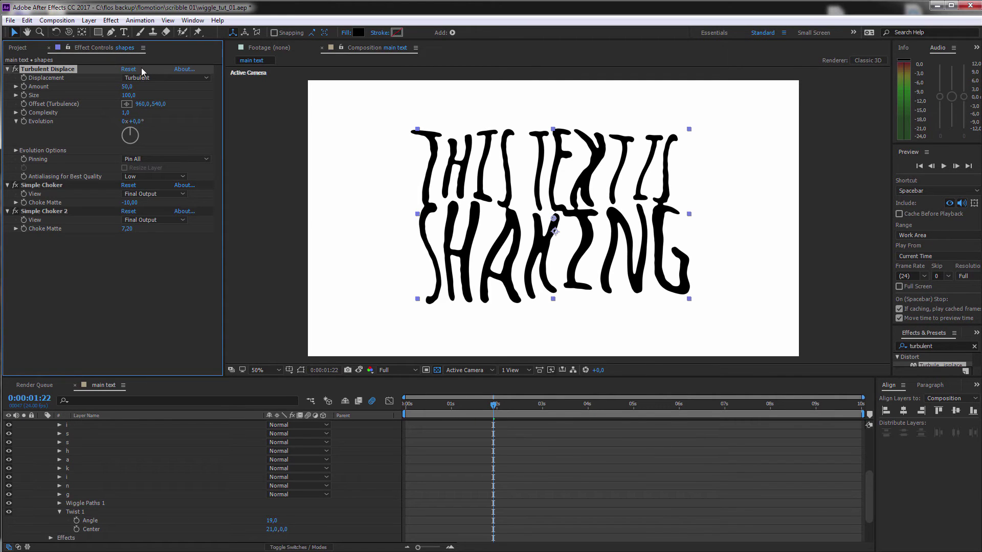
Step: Try Turbulent Displace Amounts of 22 and 16 on the lettering
{"action": "left_click", "coordinate": [134, 86]}
{"action": "type", "text": "22"}
{"action": "left_click", "coordinate": [158, 286]}
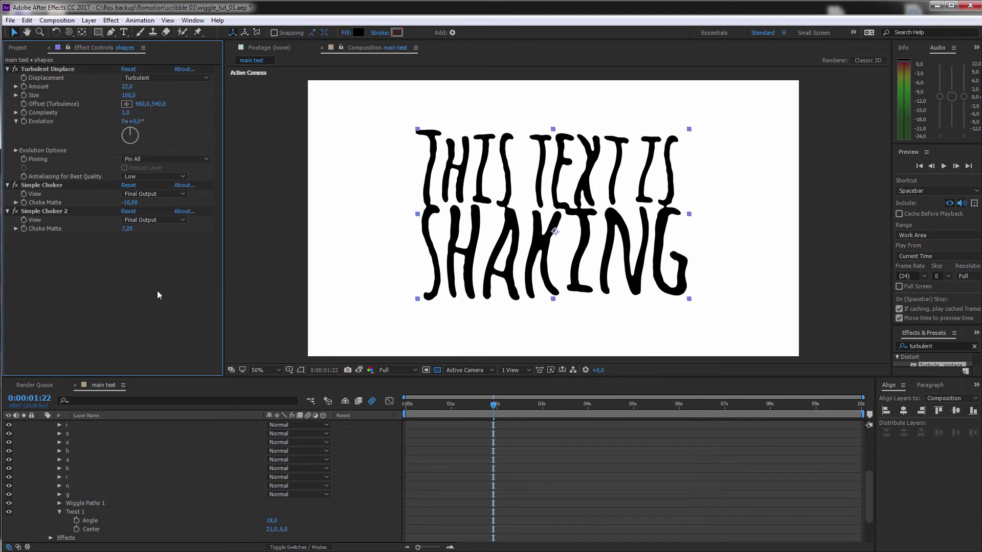
{"action": "left_click", "coordinate": [129, 87]}
{"action": "left_click", "coordinate": [189, 329]}
Step: Set the Twist Angle to 8 and the Turbulent Displace Amount to 25
{"action": "left_click", "coordinate": [272, 520]}
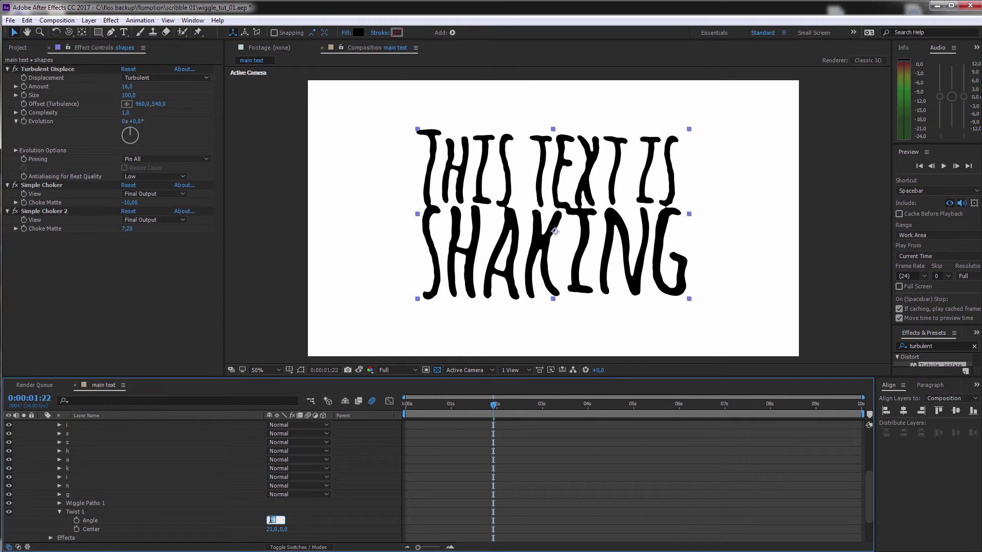
{"action": "type", "text": "8"}
{"action": "key", "text": "Return"}
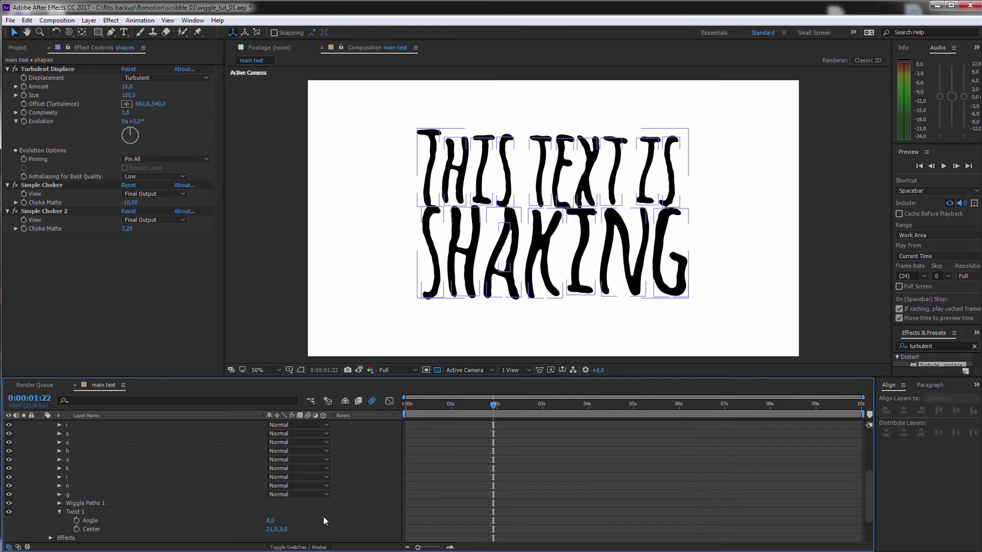
{"action": "left_click", "coordinate": [127, 86]}
{"action": "type", "text": "25"}
{"action": "left_click", "coordinate": [17, 68]}
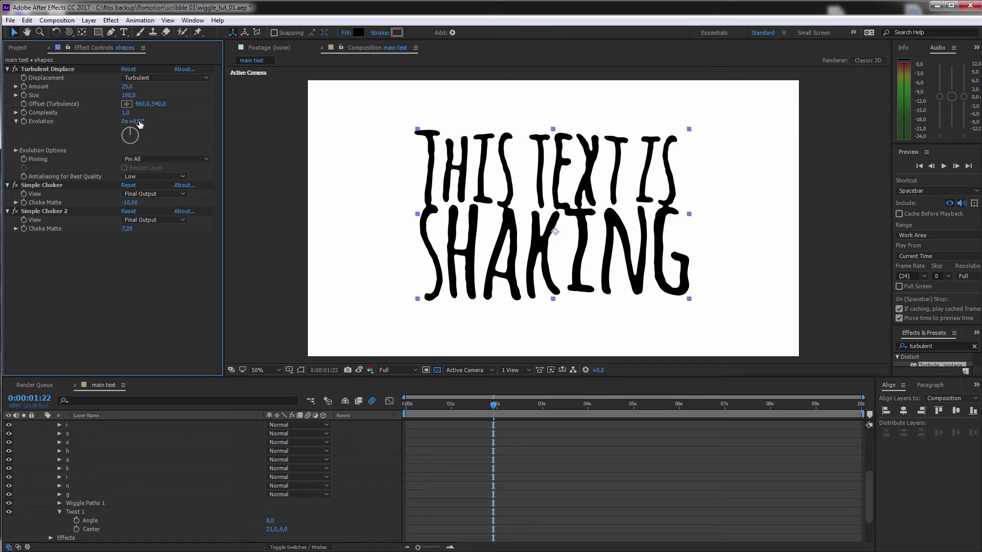
Step: Try a Turbulent Displace Evolution of 66° and reset it to 0°
{"action": "mouse_move", "coordinate": [140, 121]}
{"action": "left_mouse_down"}
{"action": "mouse_move", "coordinate": [156, 123]}
{"action": "mouse_move", "coordinate": [148, 126]}
{"action": "left_mouse_up"}
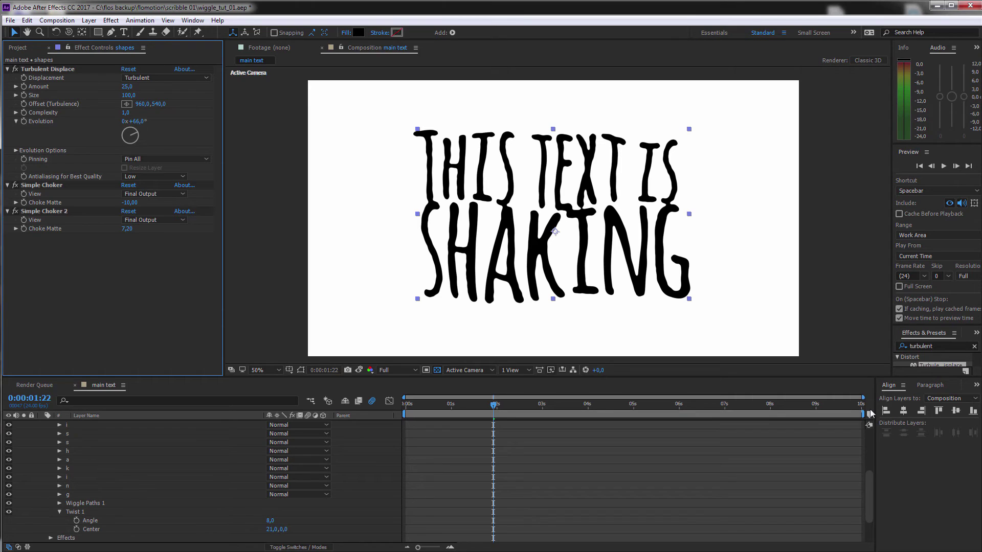
{"action": "left_click", "coordinate": [138, 121]}
{"action": "type", "text": "0"}
{"action": "key", "text": "Return"}
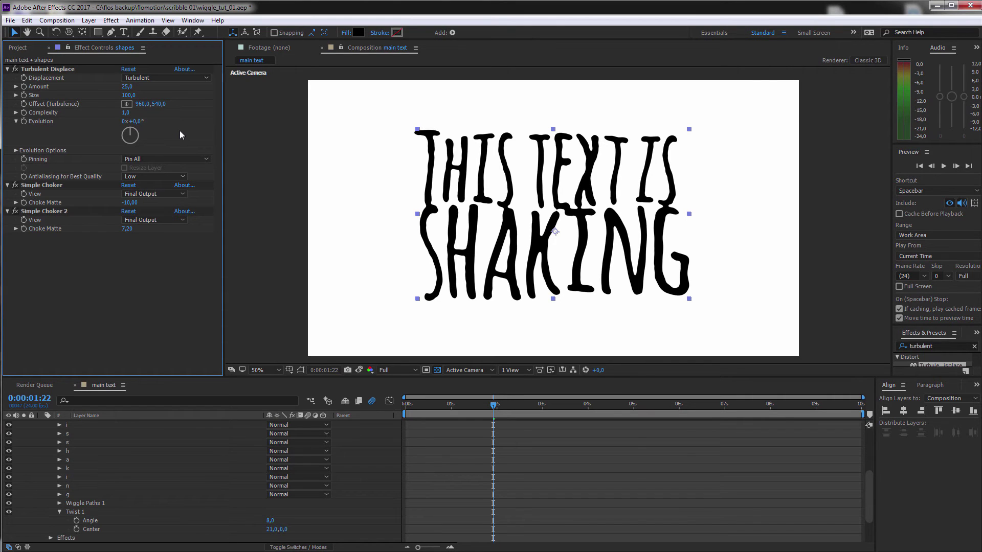
Step: Add the expression time*120 to Turbulent Displace's Evolution
{"action": "left_click", "coordinate": [23, 122], "text": "alt"}
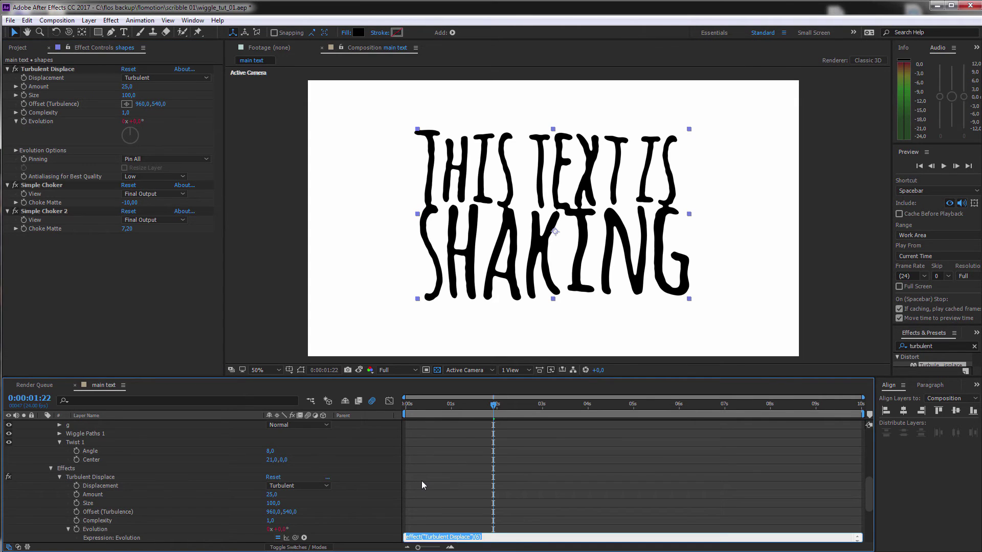
{"action": "type", "text": "time"}
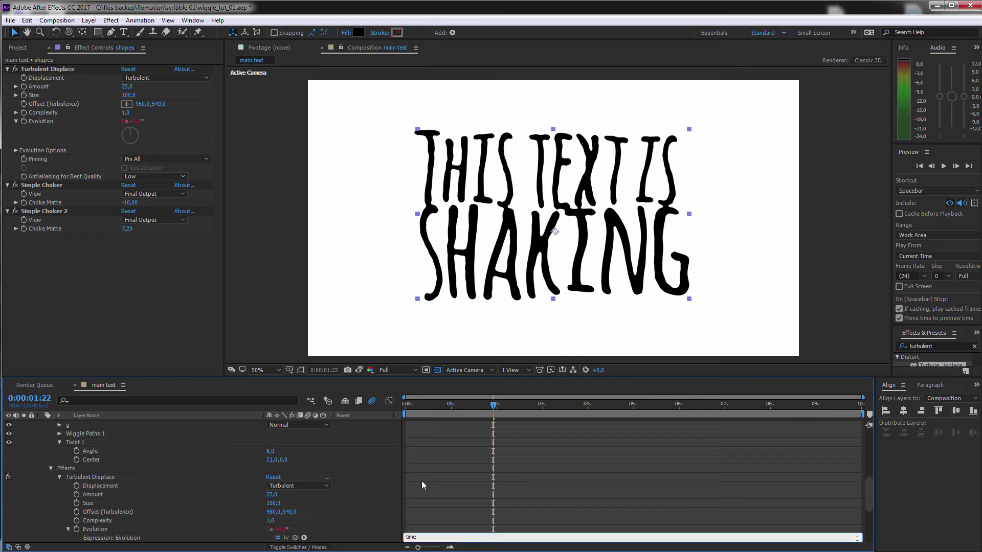
{"action": "type", "text": "*120"}
{"action": "left_click", "coordinate": [456, 464]}
Step: Compare the Evolution value and letter distortion at the first frame, at one second and at about two seconds
{"action": "left_click", "coordinate": [405, 405]}
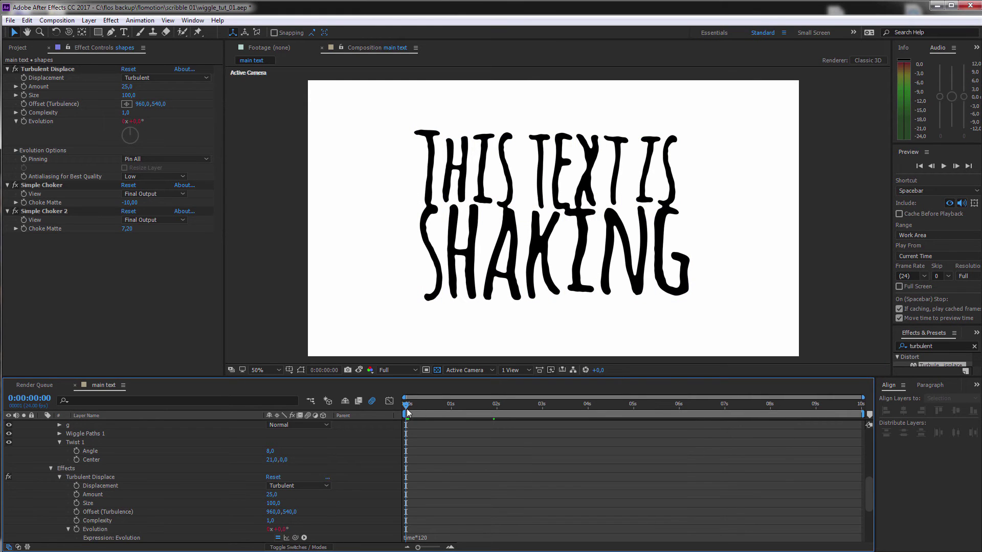
{"action": "left_click", "coordinate": [334, 528]}
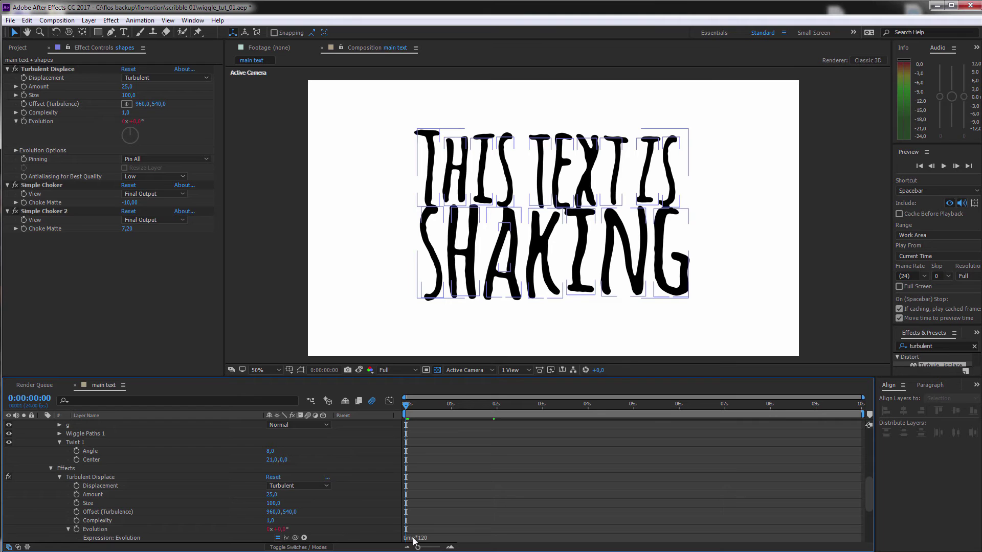
{"action": "left_click", "coordinate": [417, 409]}
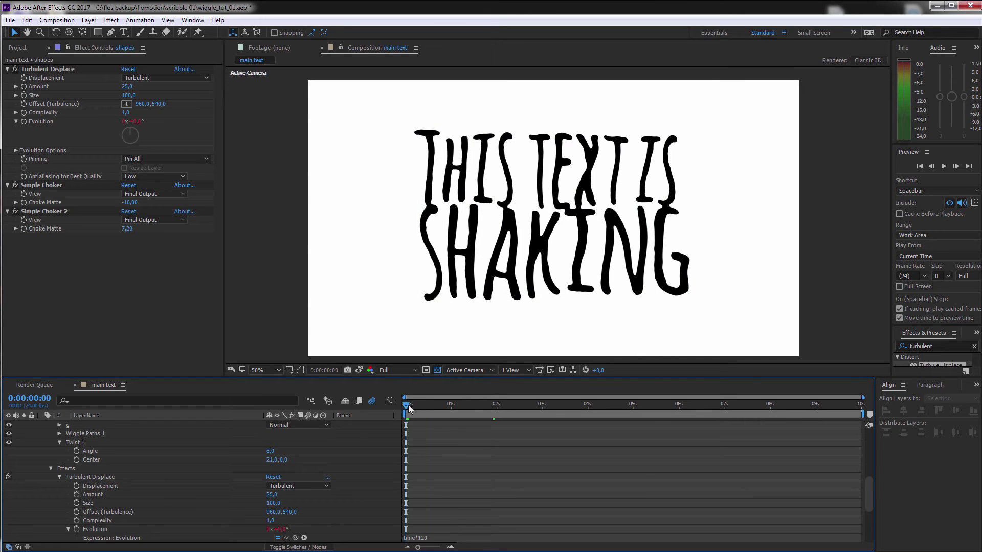
{"action": "left_click_drag", "start_coordinate": [407, 405], "coordinate": [450, 406]}
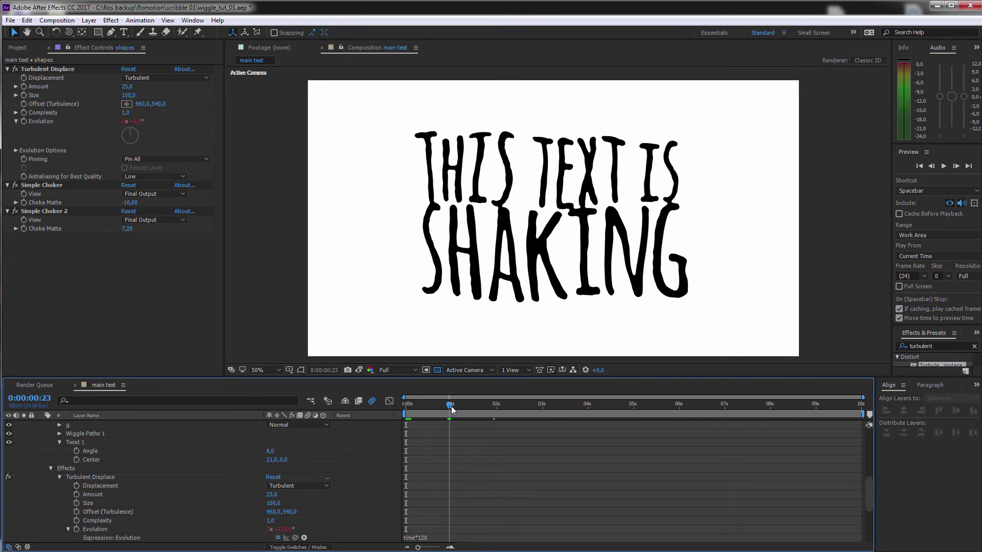
{"action": "left_click", "coordinate": [451, 409]}
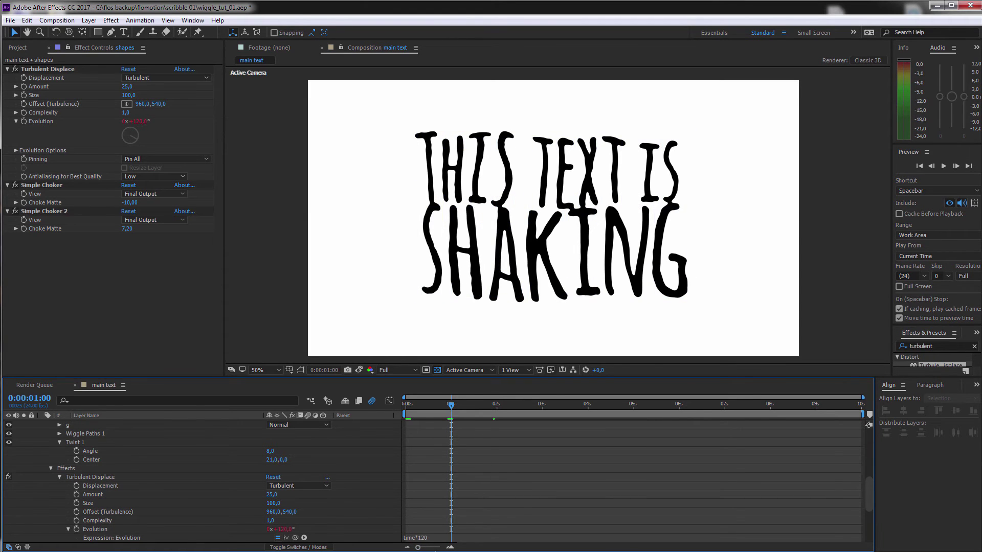
{"action": "left_click", "coordinate": [495, 407]}
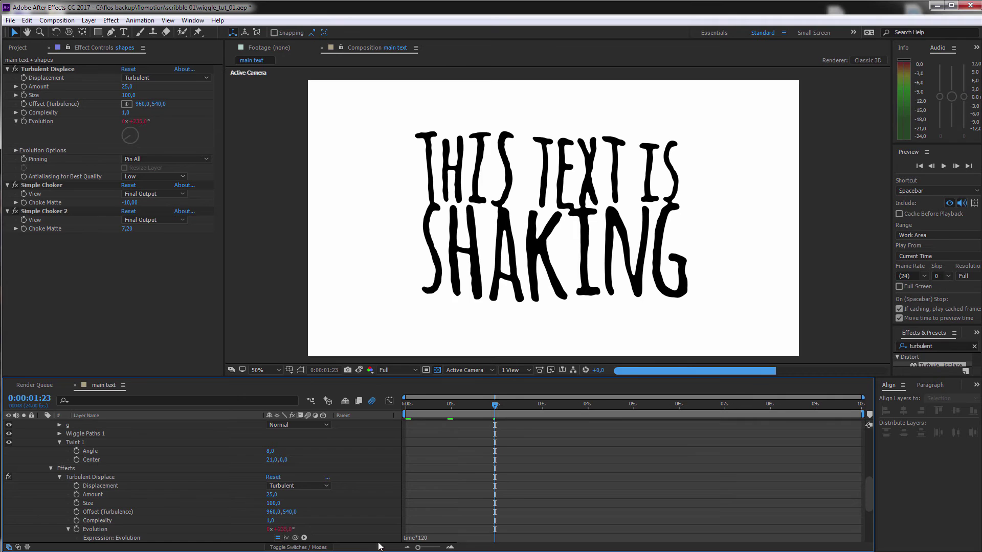
Step: Play back the distorted shaking text from the first frame
{"action": "key", "text": "Page_Down"}
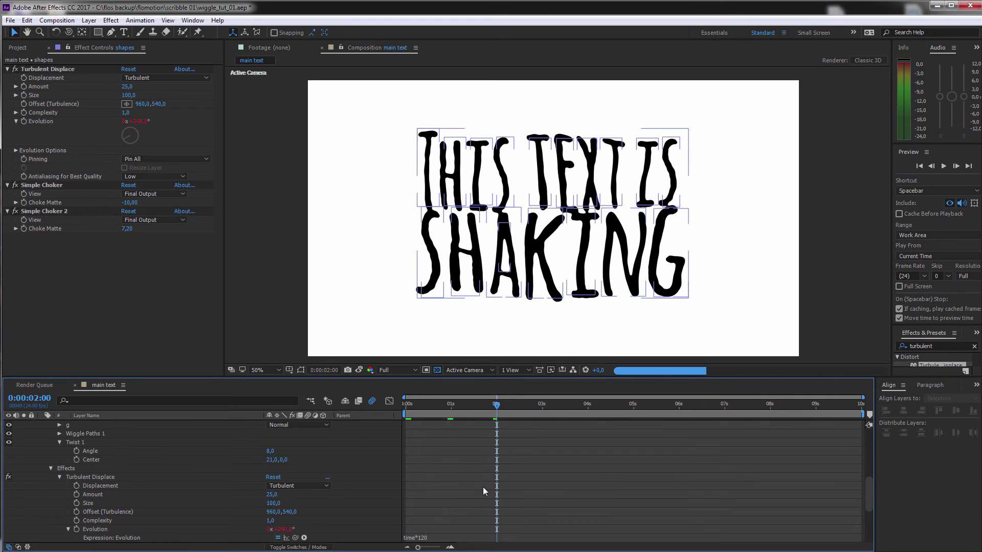
{"action": "left_click", "coordinate": [406, 407]}
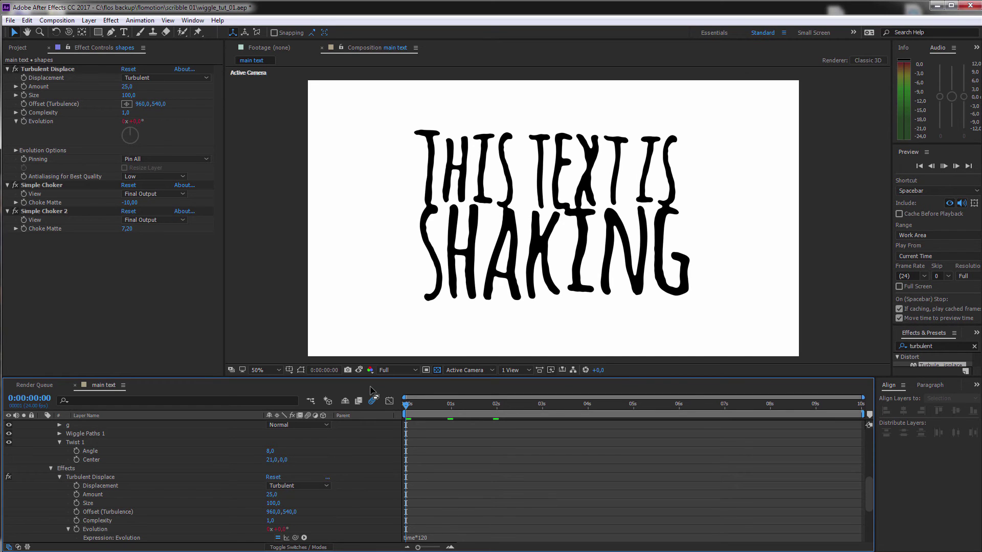
{"action": "key", "text": "space"}
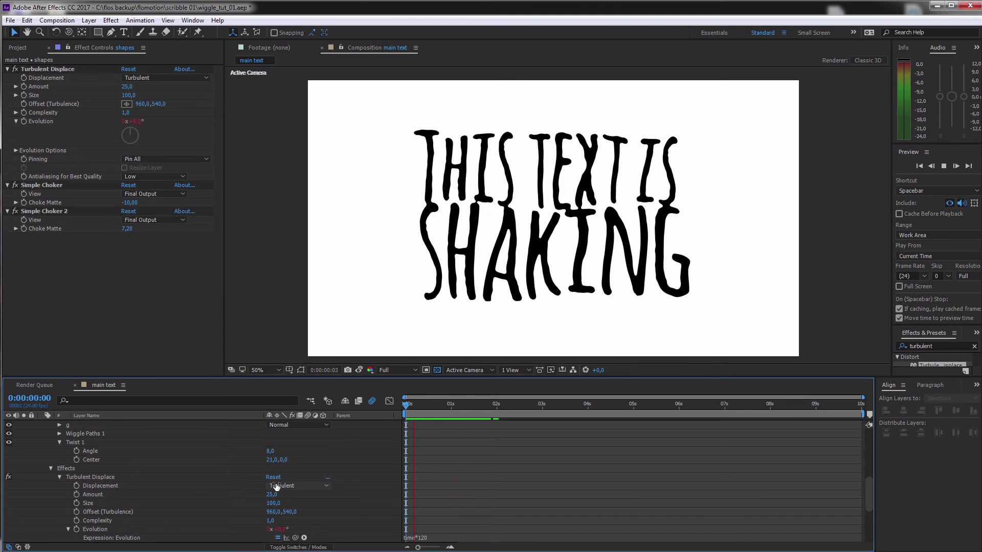
{"action": "key", "text": "space"}
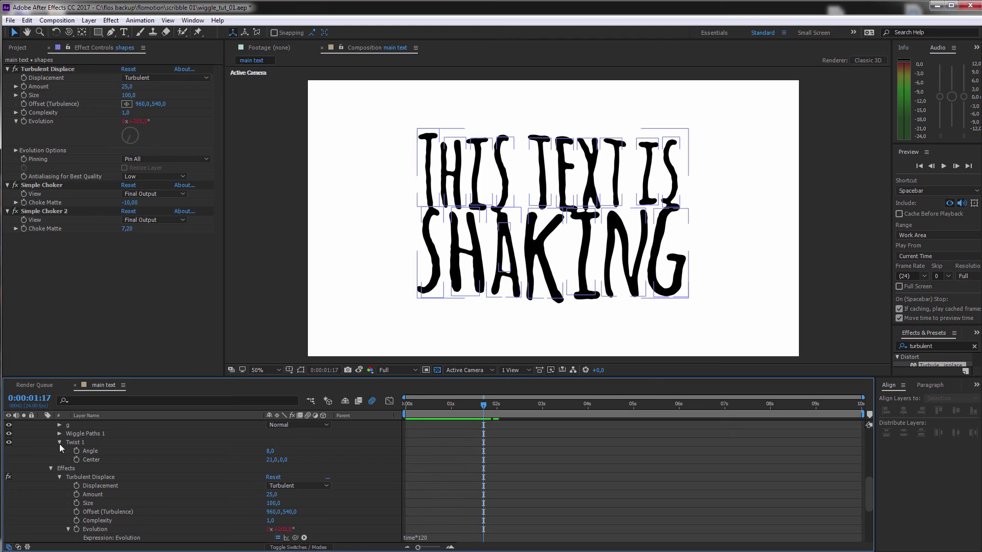
Step: Collapse the expanded properties of the shapes layer and advance the playhead by two frames
{"action": "left_click", "coordinate": [59, 442]}
{"action": "left_click", "coordinate": [51, 451]}
{"action": "scroll", "coordinate": [34, 424], "scroll_direction": "up", "scroll_amount": 5}
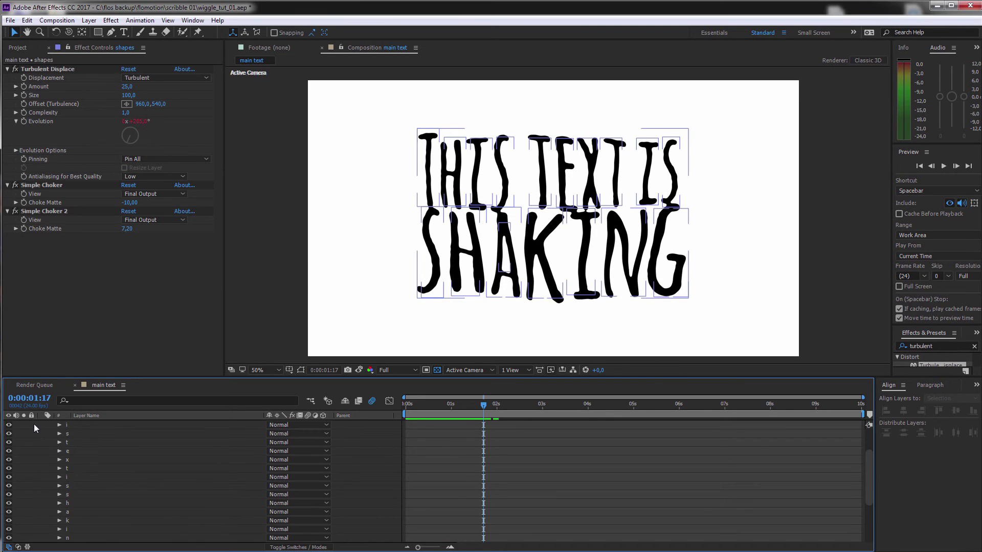
{"action": "left_click", "coordinate": [42, 433]}
{"action": "key", "text": "Page_Down"}
{"action": "key", "text": "Page_Down"}
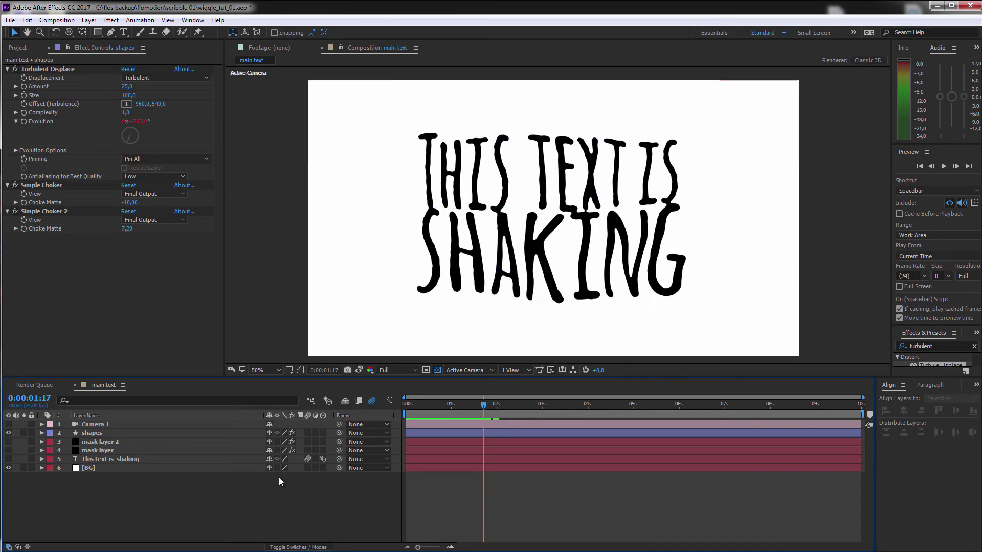
Step: Try the Pixel Motion Blur effect directly on the shapes layer and delete it again
{"action": "left_click", "coordinate": [558, 433]}
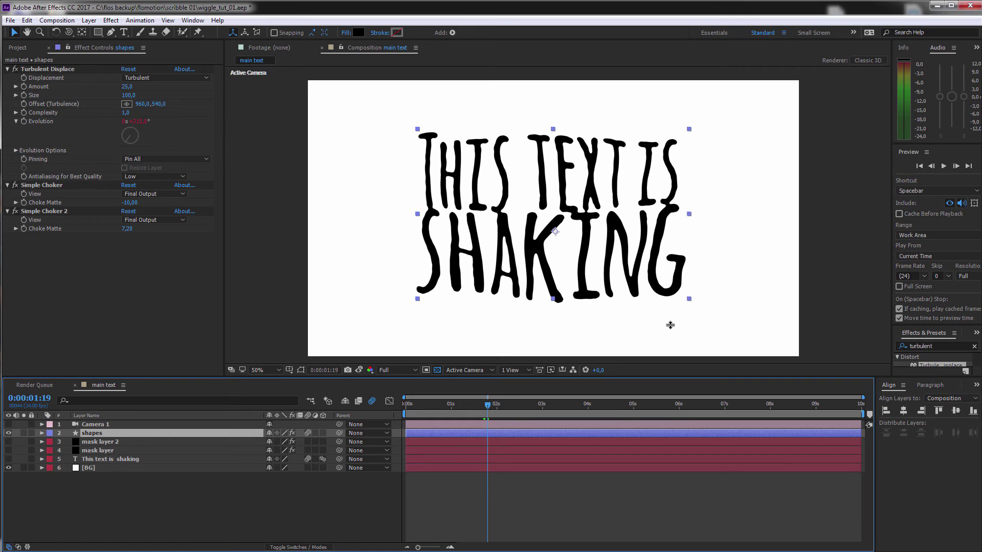
{"action": "left_click", "coordinate": [944, 348]}
{"action": "type", "text": "pixel"}
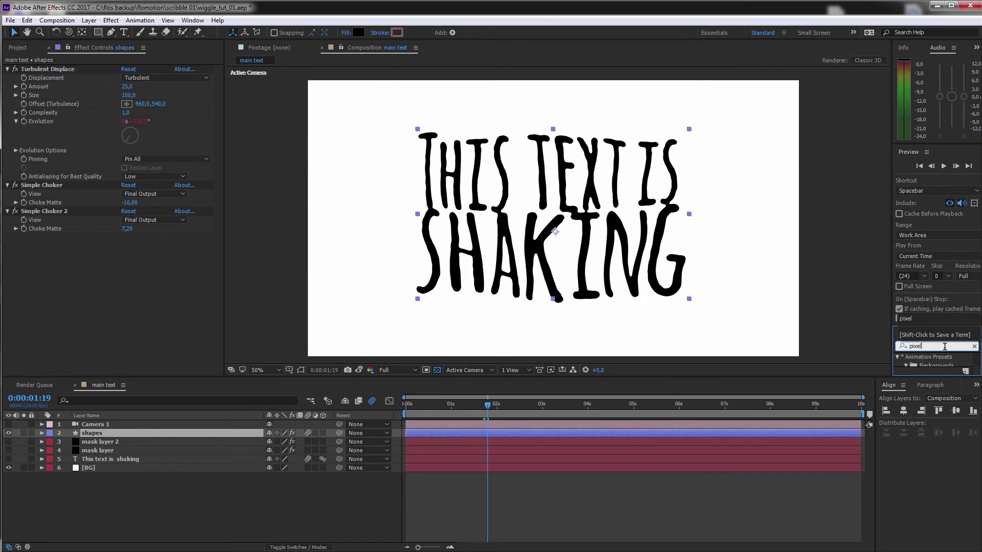
{"action": "left_click_drag", "start_coordinate": [945, 378], "coordinate": [588, 368]}
{"action": "scroll", "coordinate": [944, 408], "scroll_direction": "down", "scroll_amount": 3}
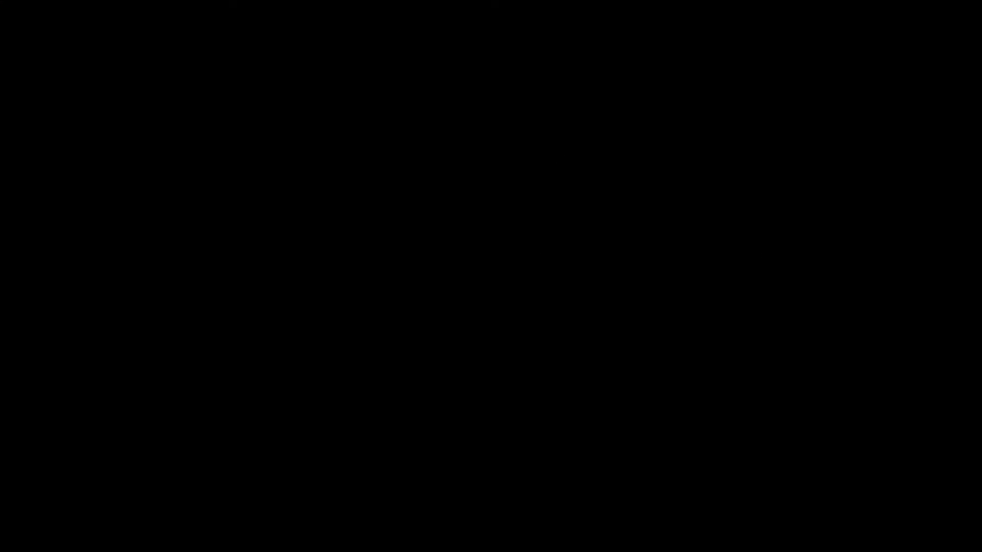
{"action": "left_click", "coordinate": [71, 96]}
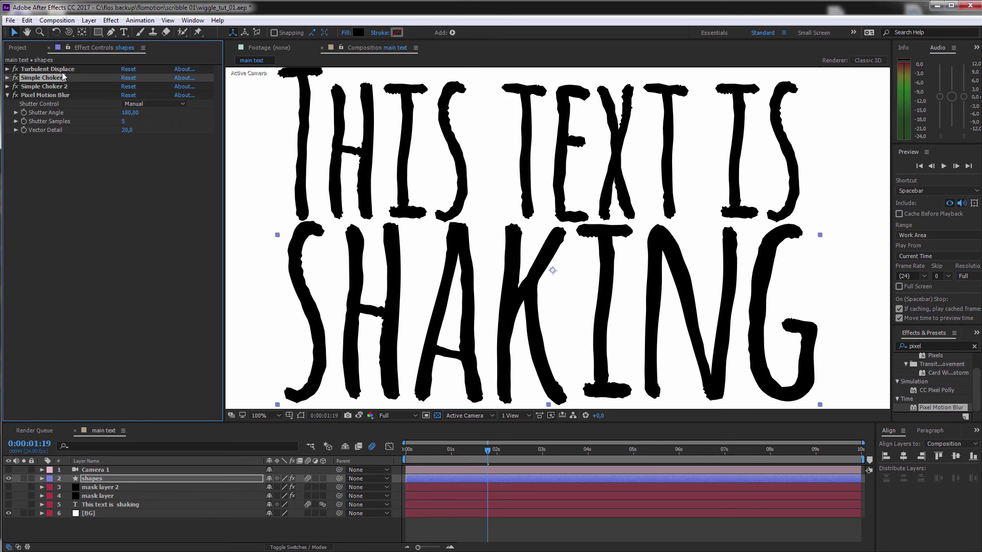
{"action": "left_click", "coordinate": [54, 79]}
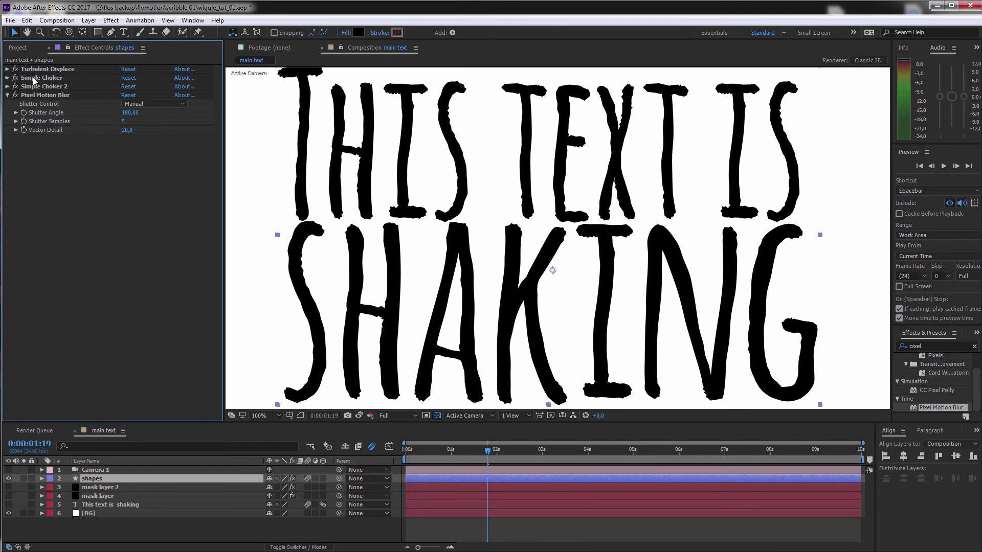
{"action": "left_click", "coordinate": [56, 96]}
{"action": "key", "text": "Delete"}
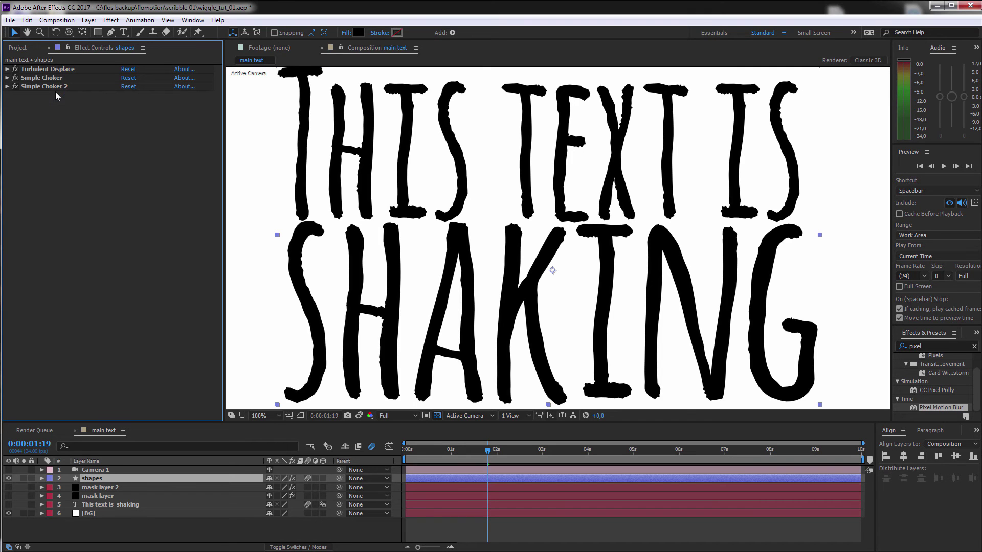
Step: Pre-compose the shapes layer into a new composition named shape animation, moving all attributes into it
{"action": "key", "text": "comma"}
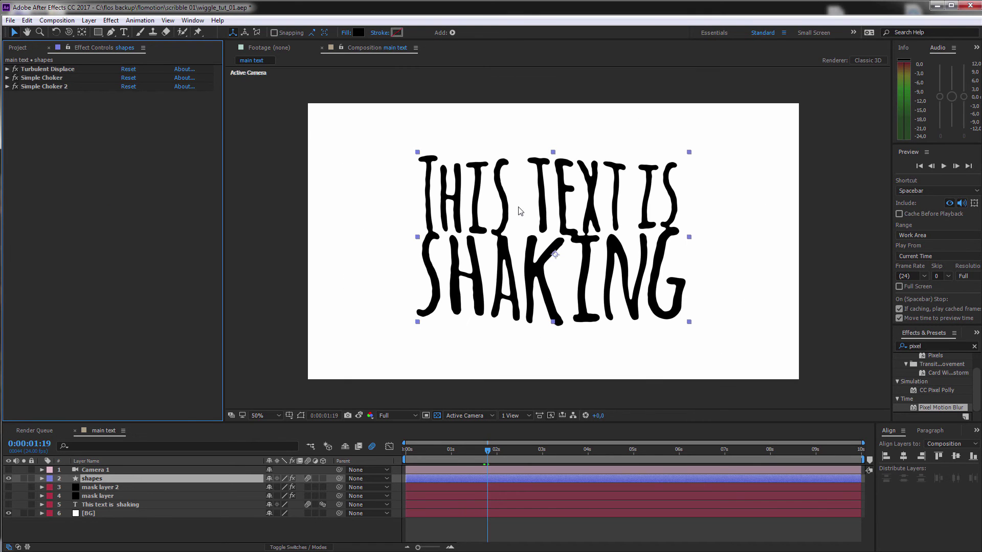
{"action": "key", "text": "ctrl+shift+c"}
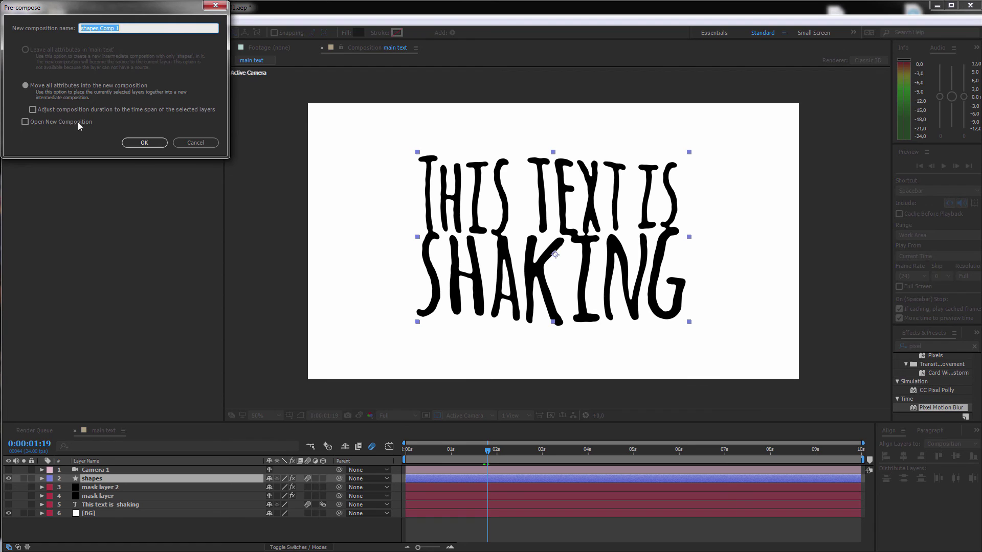
{"action": "type", "text": "s"}
{"action": "left_click", "coordinate": [154, 143]}
Step: Apply Pixel Motion Blur to the shape animation layer with 8 Shutter Samples and a Shutter Angle of 320
{"action": "left_click_drag", "start_coordinate": [931, 409], "coordinate": [554, 477]}
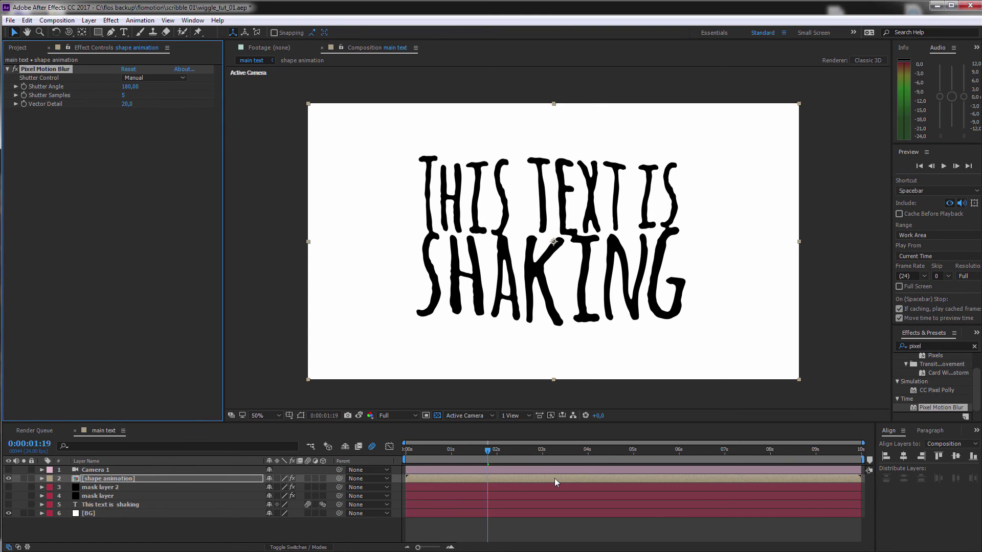
{"action": "key", "text": "slash"}
{"action": "left_click", "coordinate": [132, 86]}
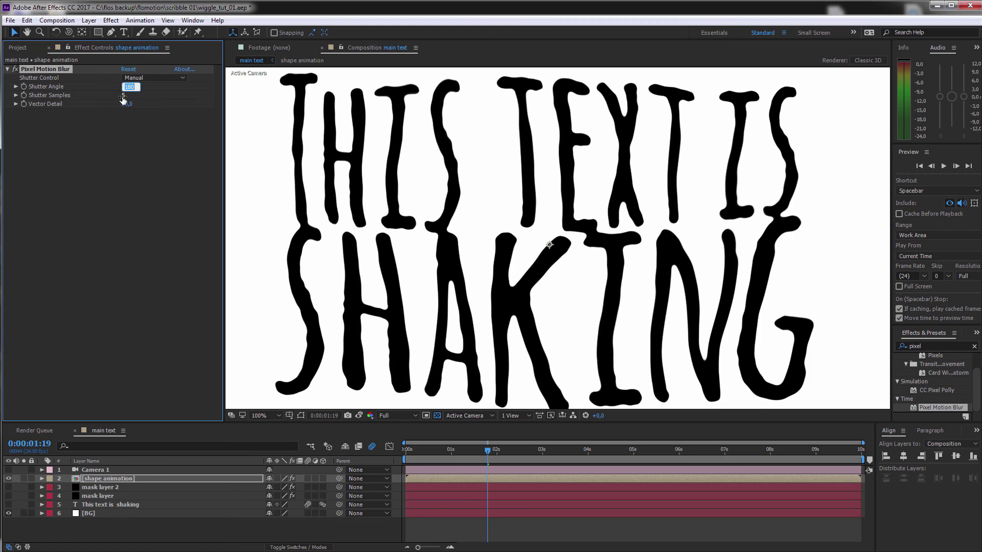
{"action": "left_click", "coordinate": [124, 96]}
{"action": "type", "text": "15"}
{"action": "type", "text": "8"}
{"action": "key", "text": "Return"}
{"action": "left_click", "coordinate": [130, 86]}
{"action": "type", "text": "32"}
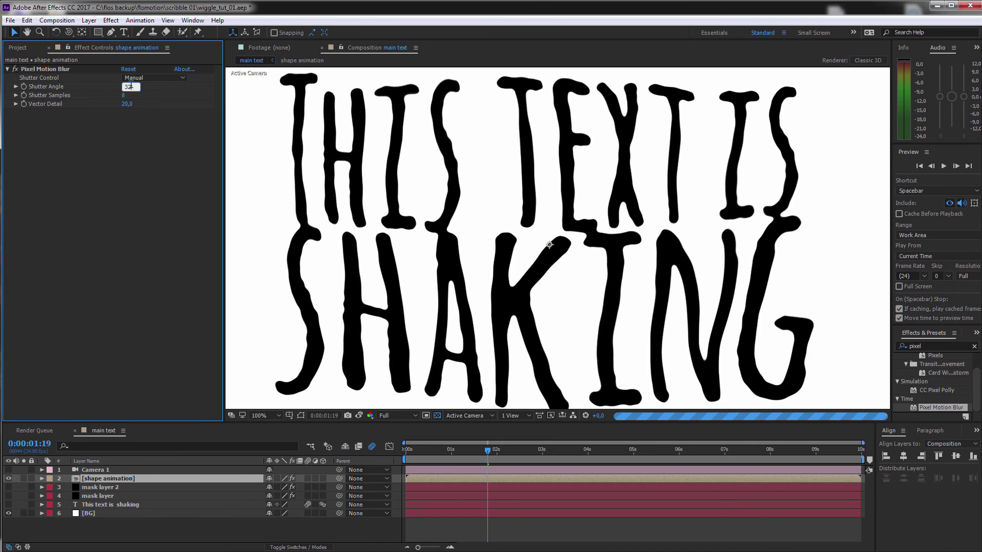
{"action": "type", "text": "0"}
{"action": "key", "text": "Return"}
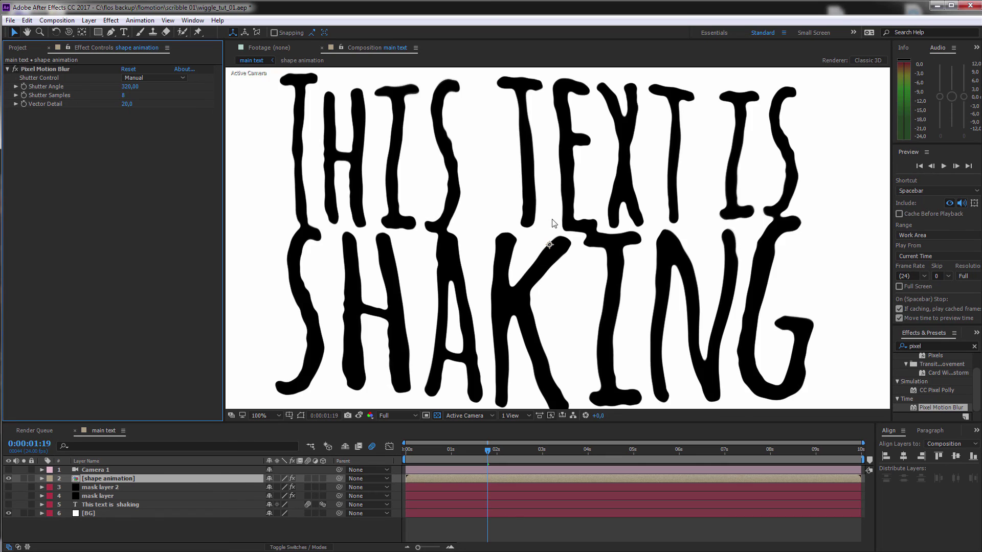
Step: Return to the first frame with the whole composition in view to preview the motion-blurred text
{"action": "scroll", "coordinate": [554, 224], "scroll_direction": "down", "scroll_amount": 2}
{"action": "left_click", "coordinate": [409, 453]}
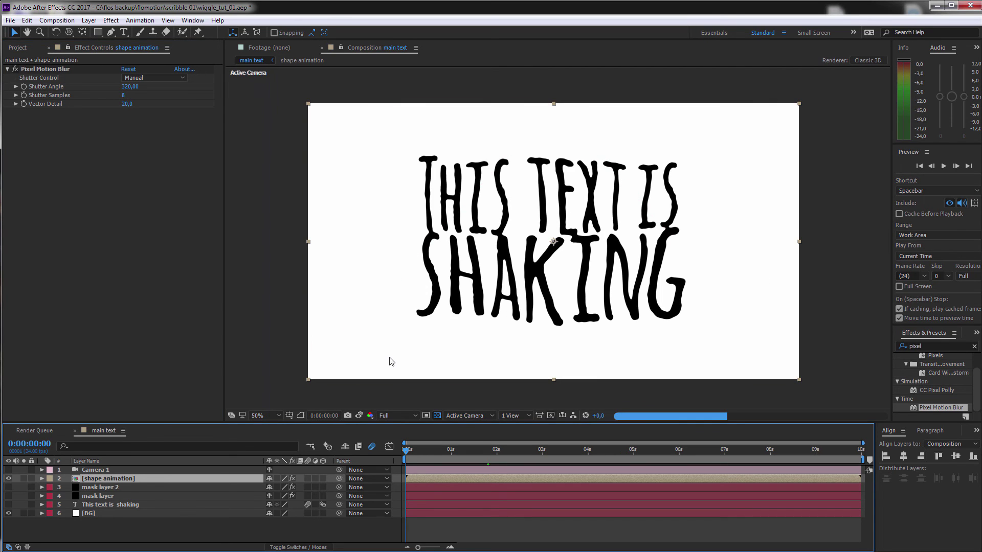